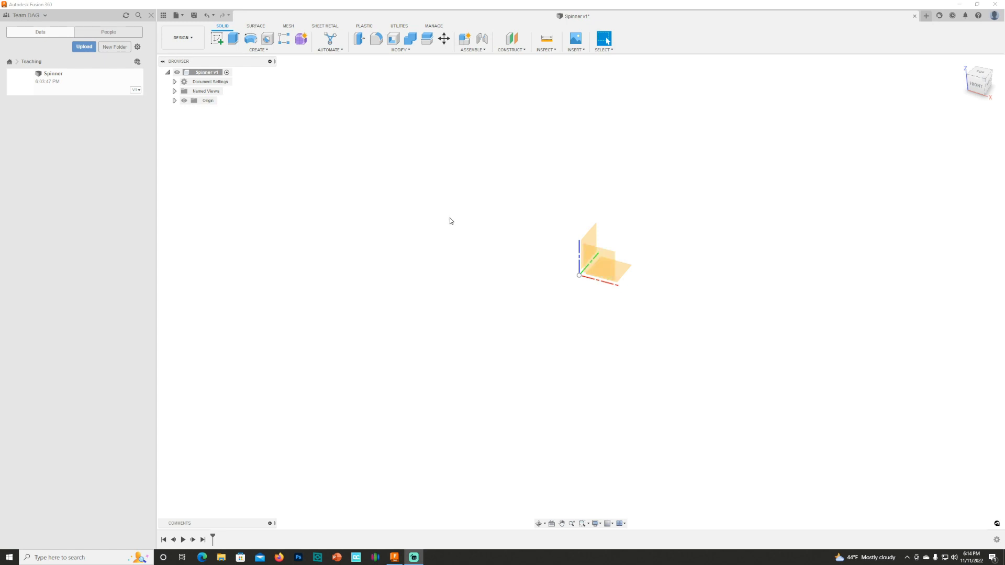
Change the document's active units to inches
left_click(174, 82)
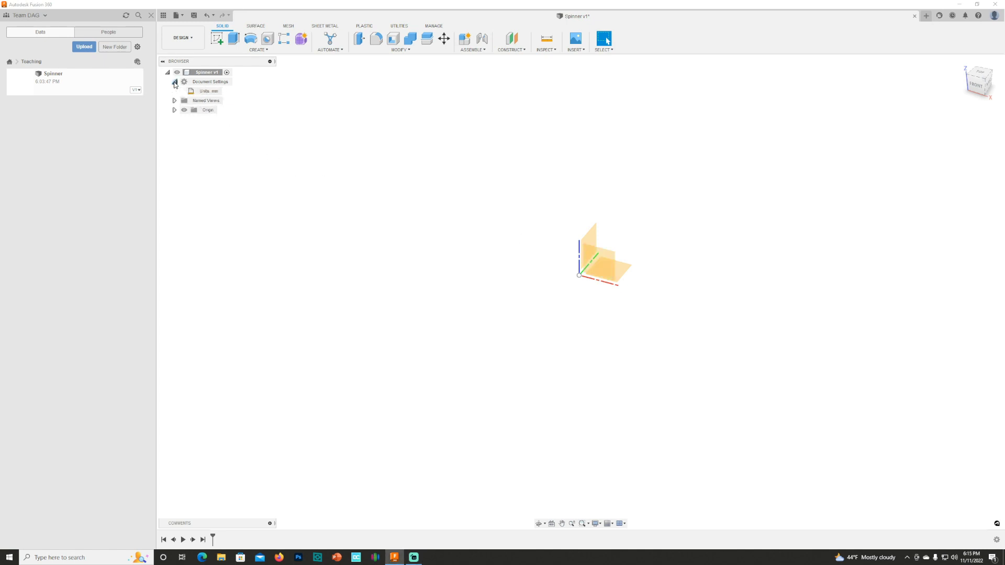
left_click(227, 92)
left_click(979, 119)
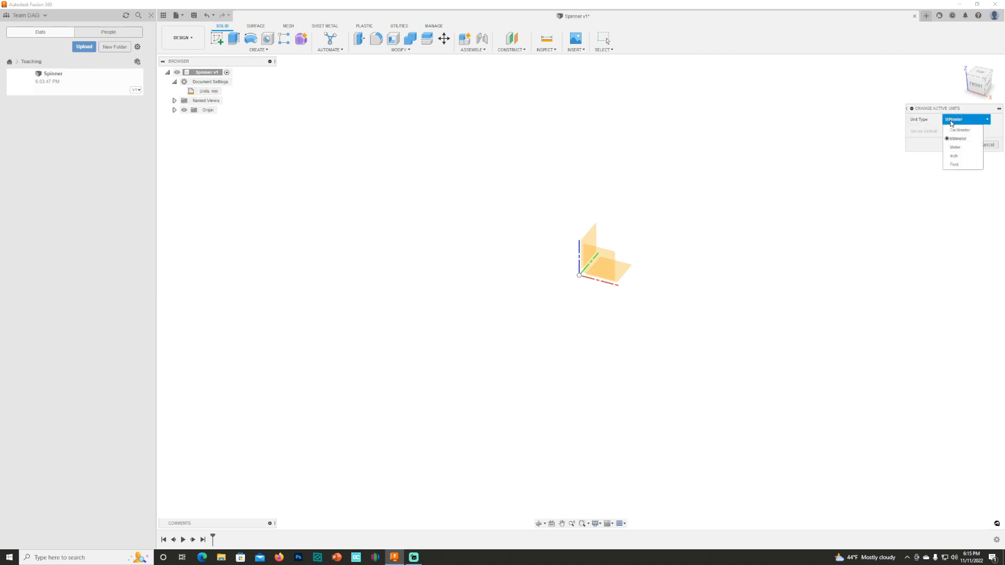
left_click(954, 156)
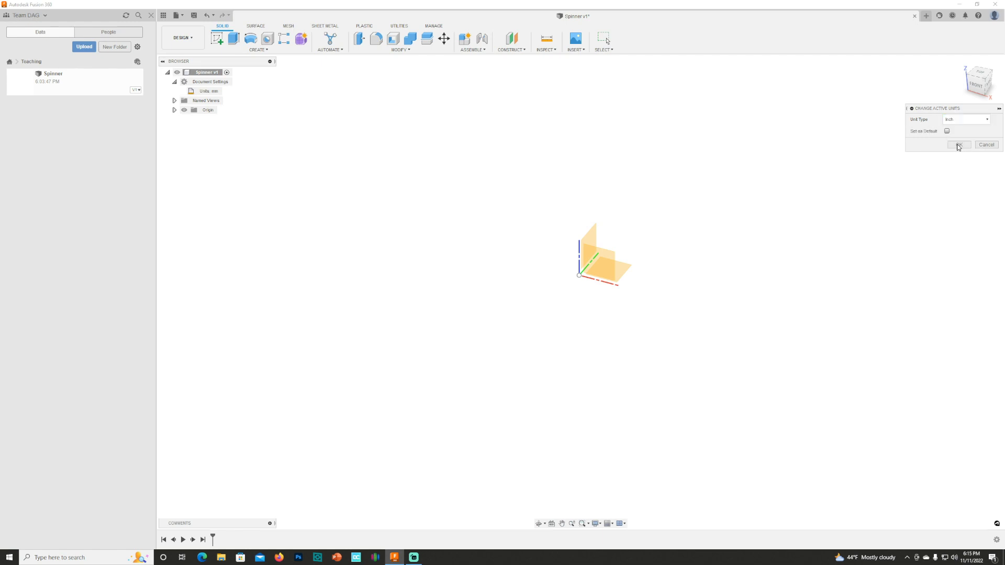
left_click(958, 147)
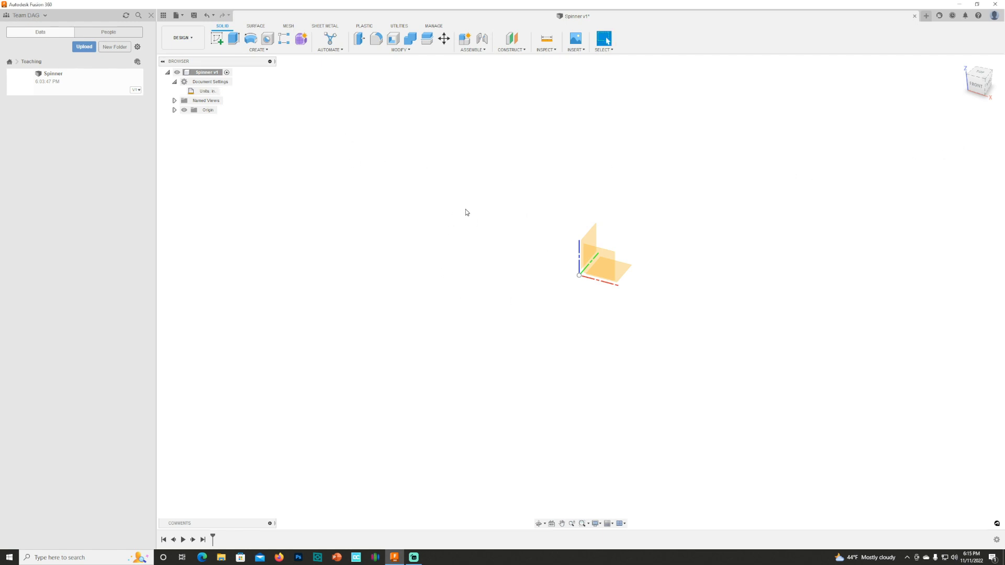
Create a new internal standard component named "Spinner Main" under the root Spinner assembly
right_click(203, 73)
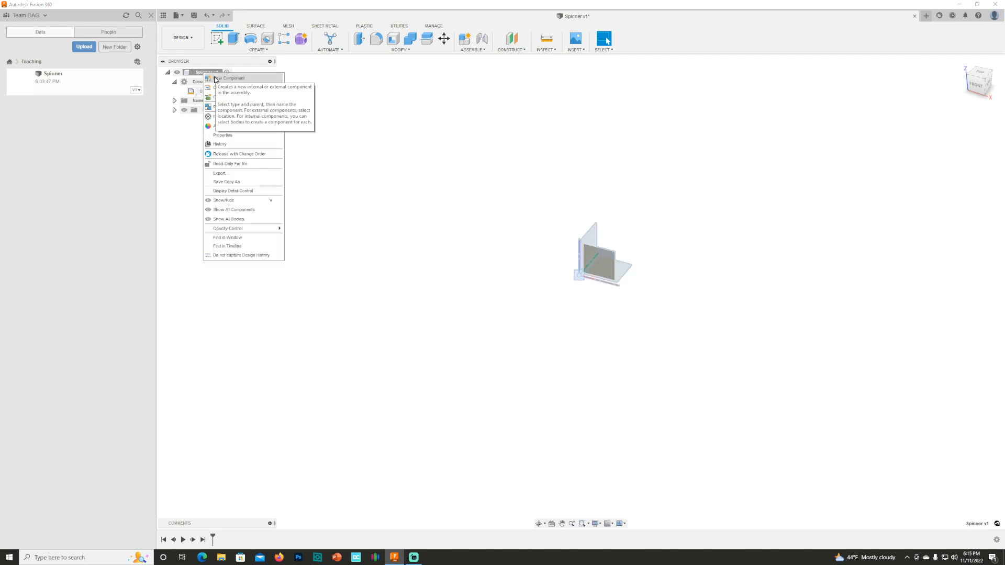
left_click(220, 78)
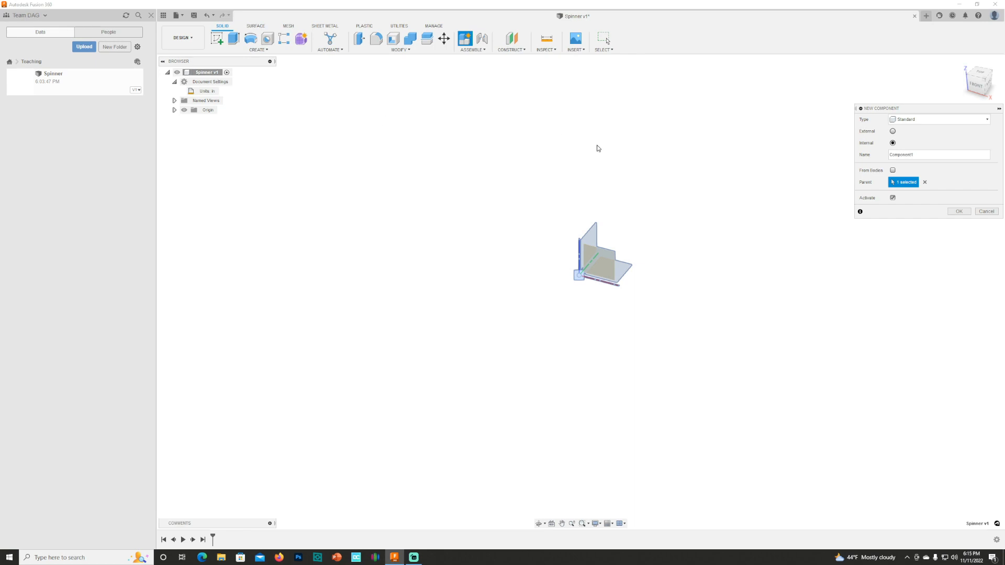
left_click(922, 121)
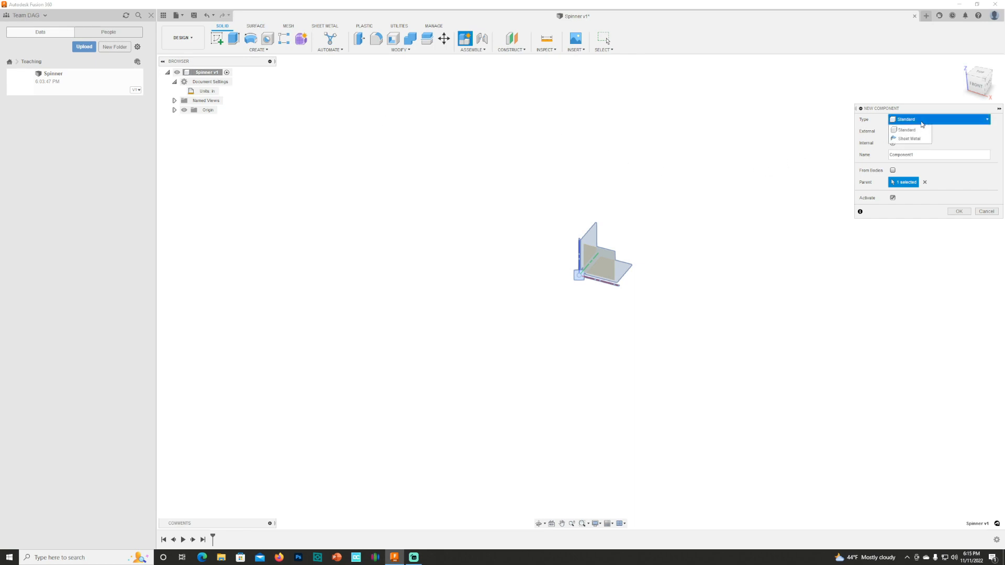
left_click(908, 129)
double_click(901, 155)
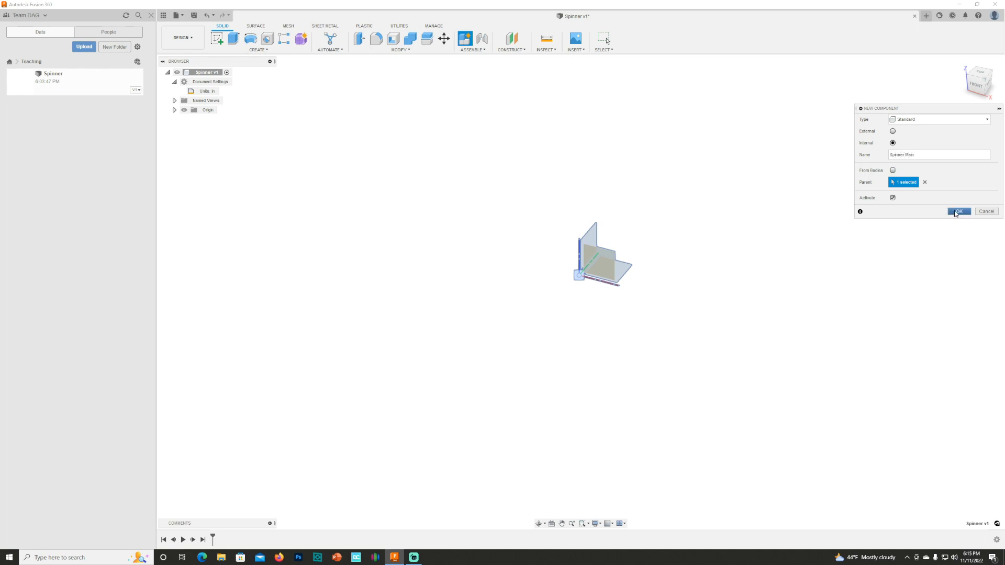
left_click(959, 211)
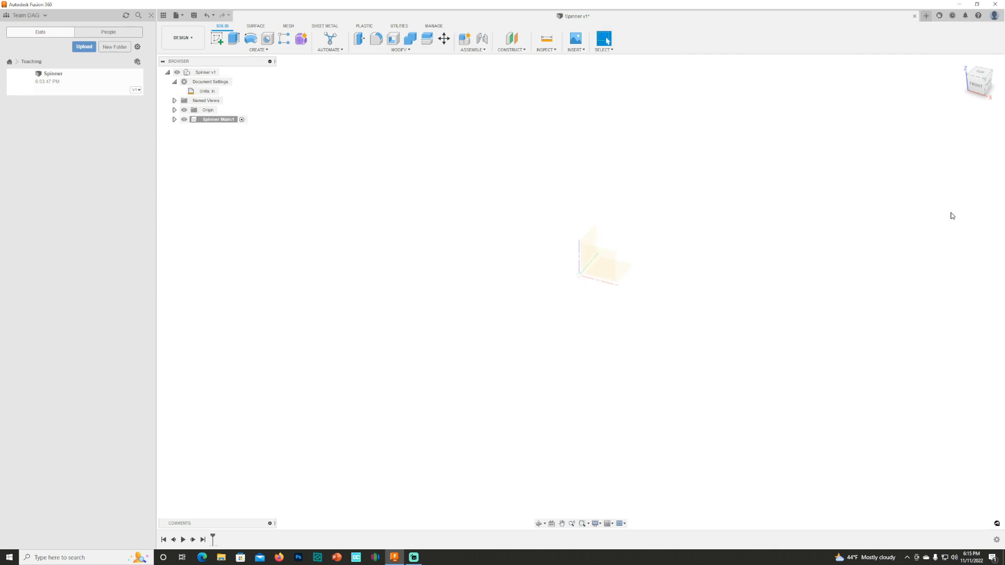
Create a second internal component named "Backplate" under the root Spinner assembly
right_click(204, 73)
left_click(227, 90)
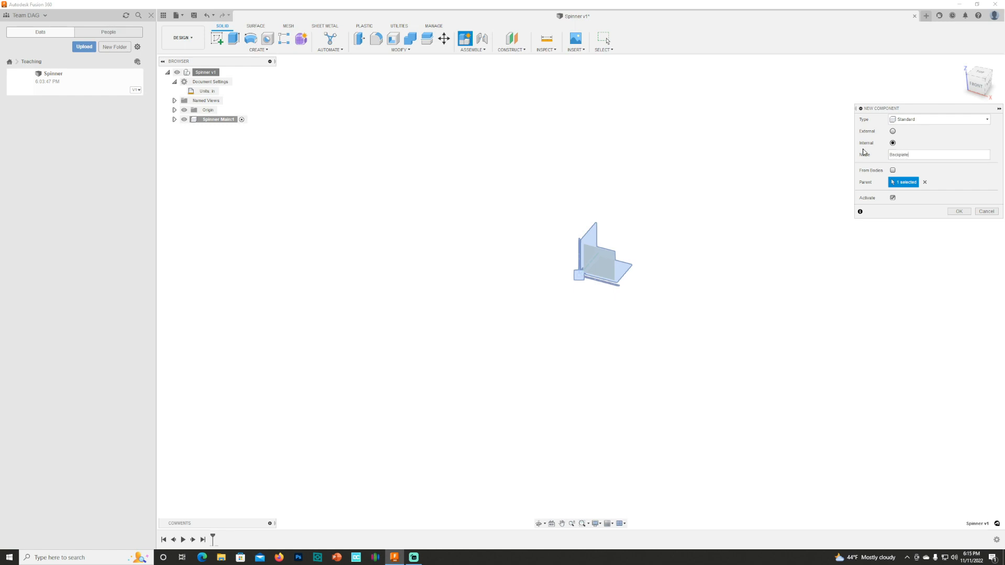
key("Return")
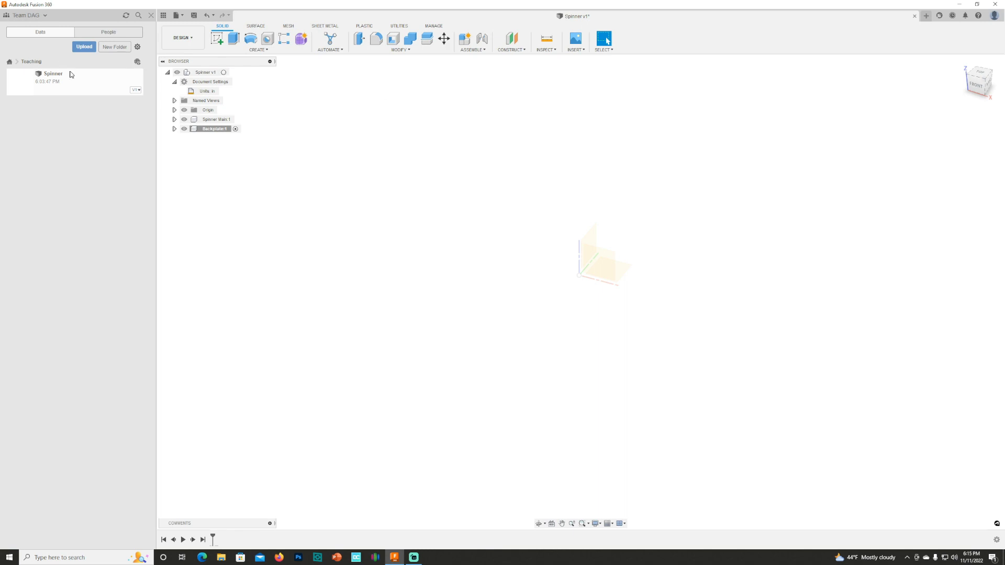
Hide the top-level origin and show the origin of the Spinner Main component
left_click(214, 120)
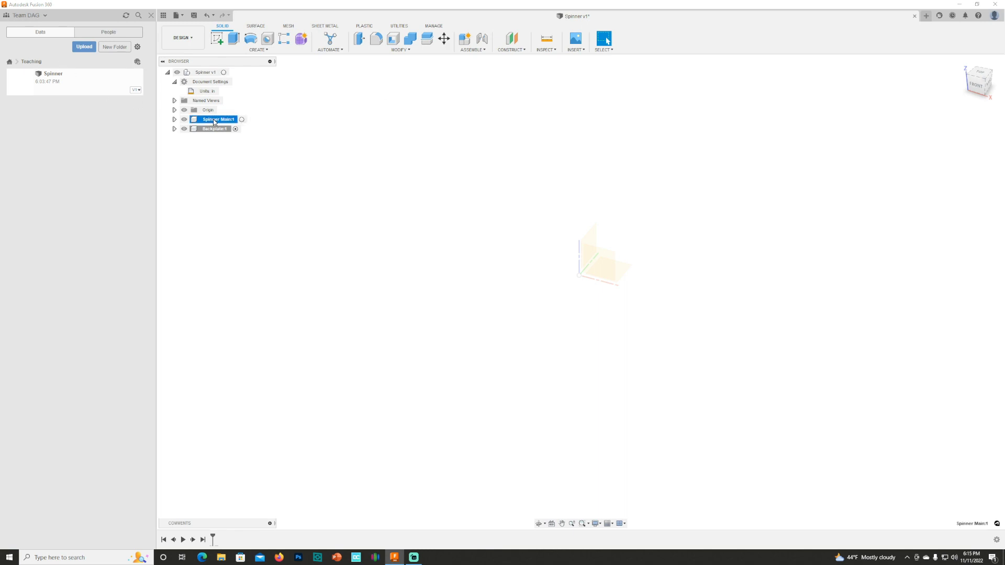
left_click(184, 110)
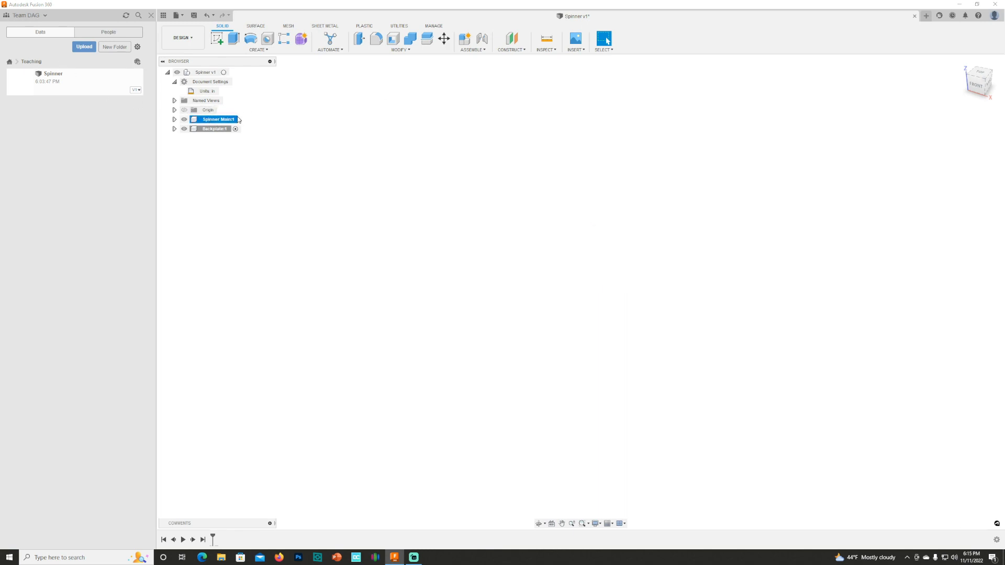
left_click(175, 119)
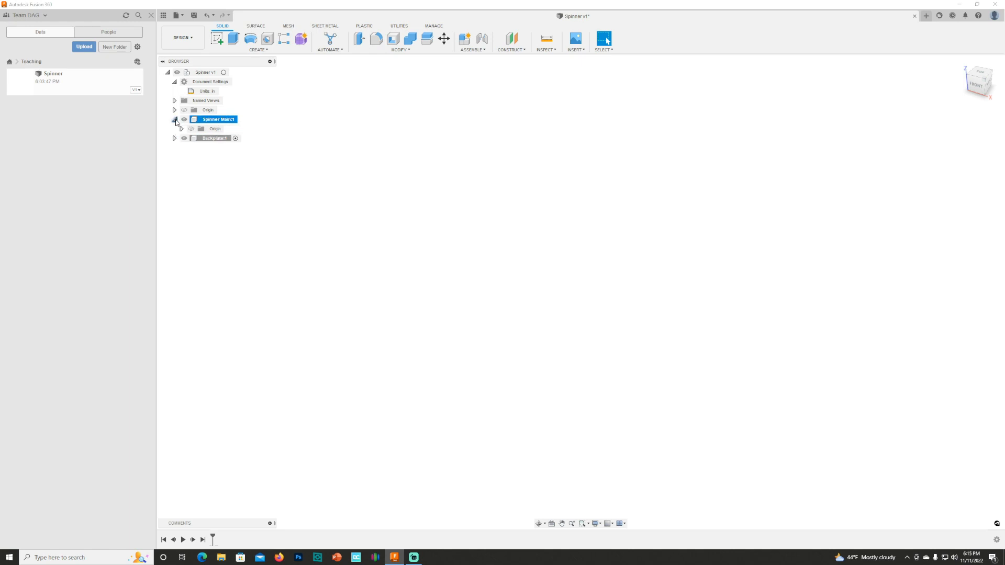
left_click(192, 129)
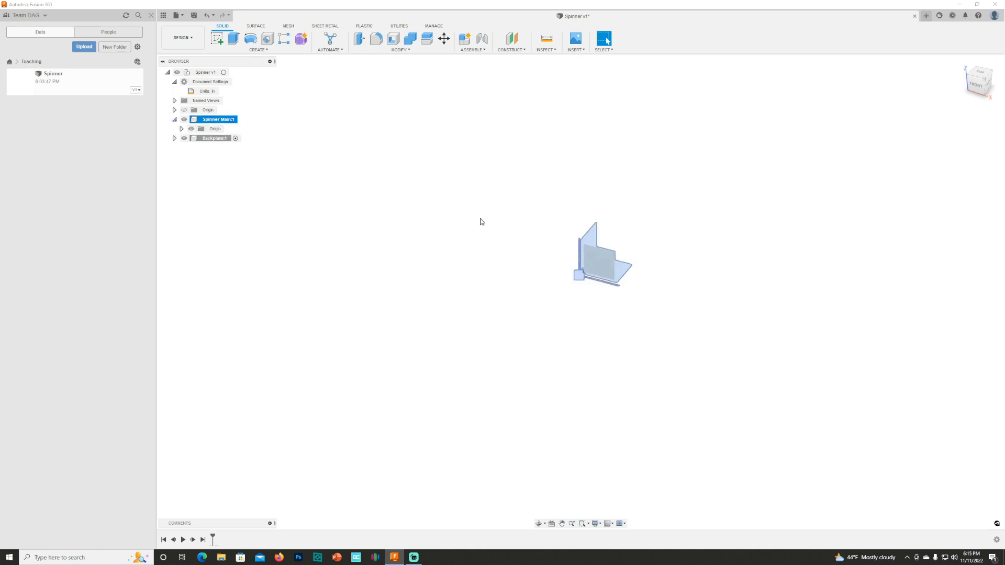
left_click(619, 269)
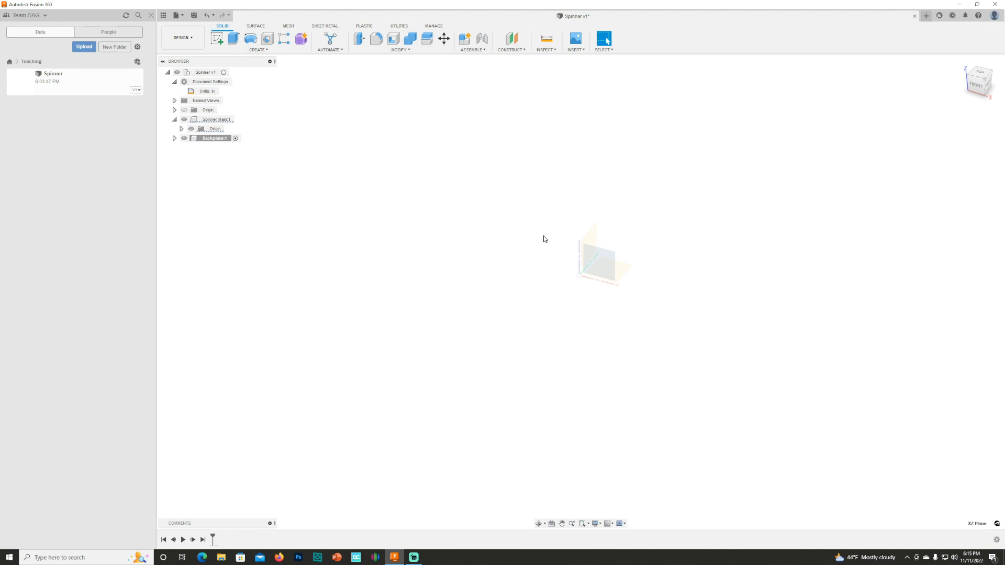
Show the origin of the Backplate component and hide the Spinner Main component
left_click(175, 138)
left_click(191, 148)
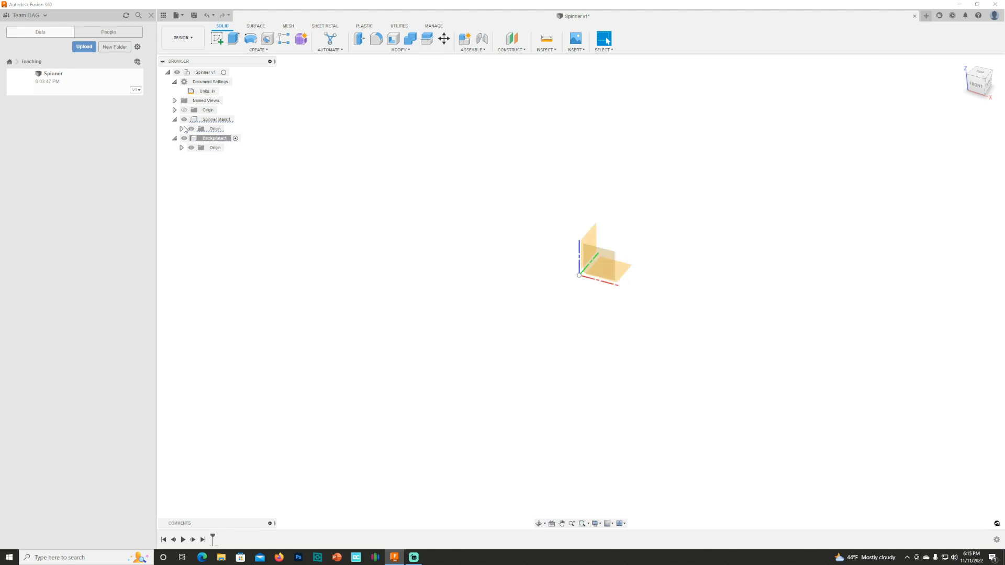
left_click(186, 120)
left_click(184, 120)
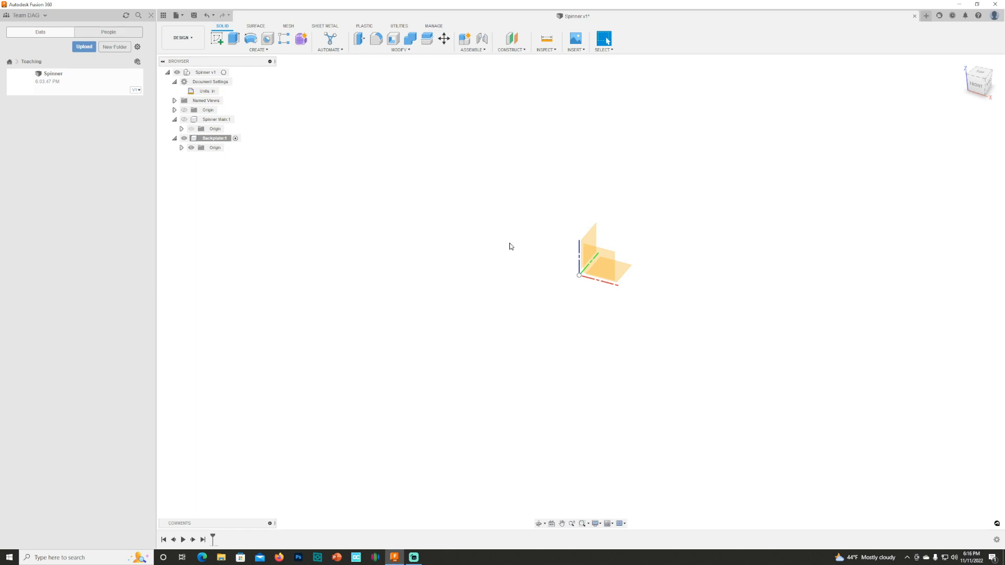
Start a new sketch on the XZ plane of the Backplate component's origin
right_click(592, 261)
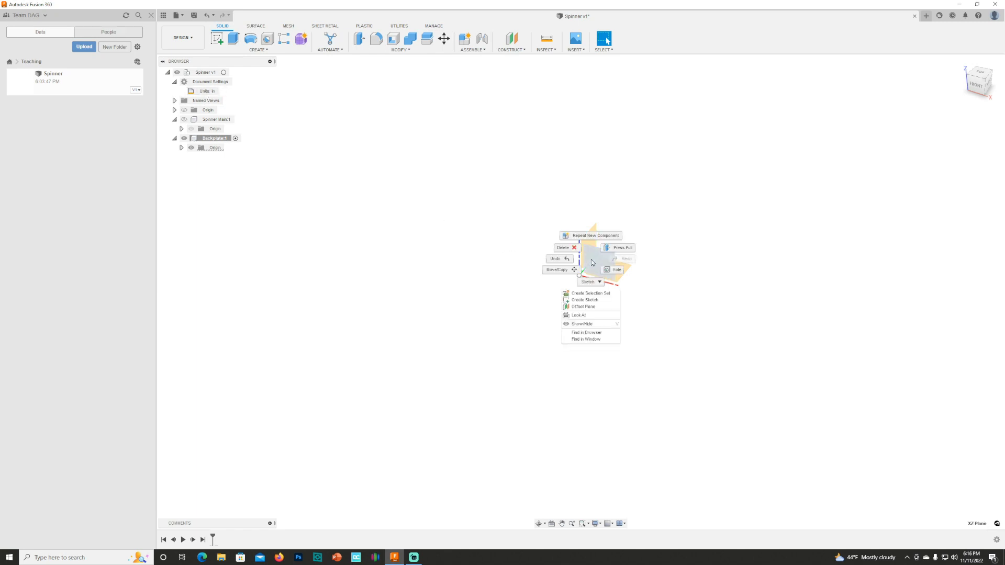
left_click(586, 299)
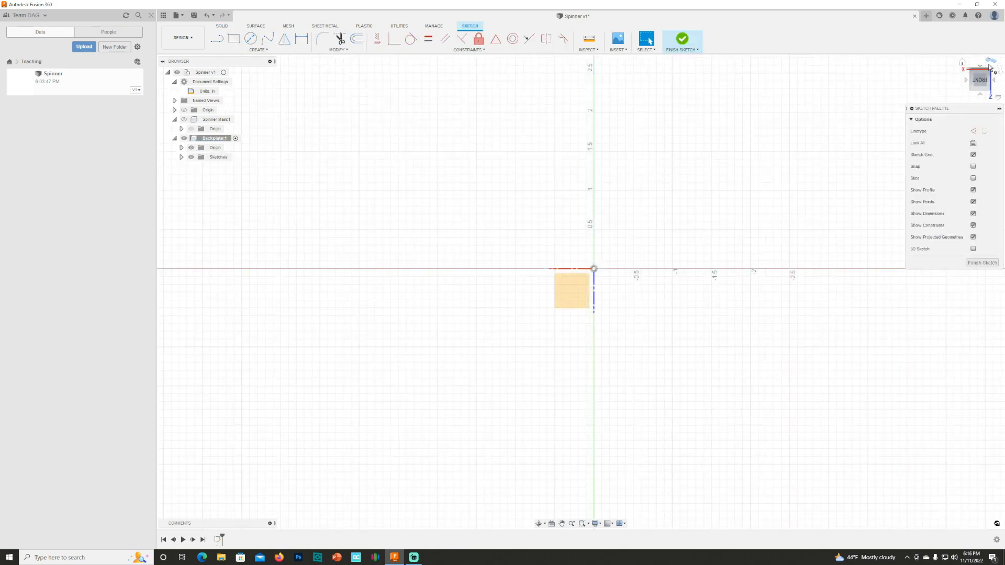
left_click(1001, 75)
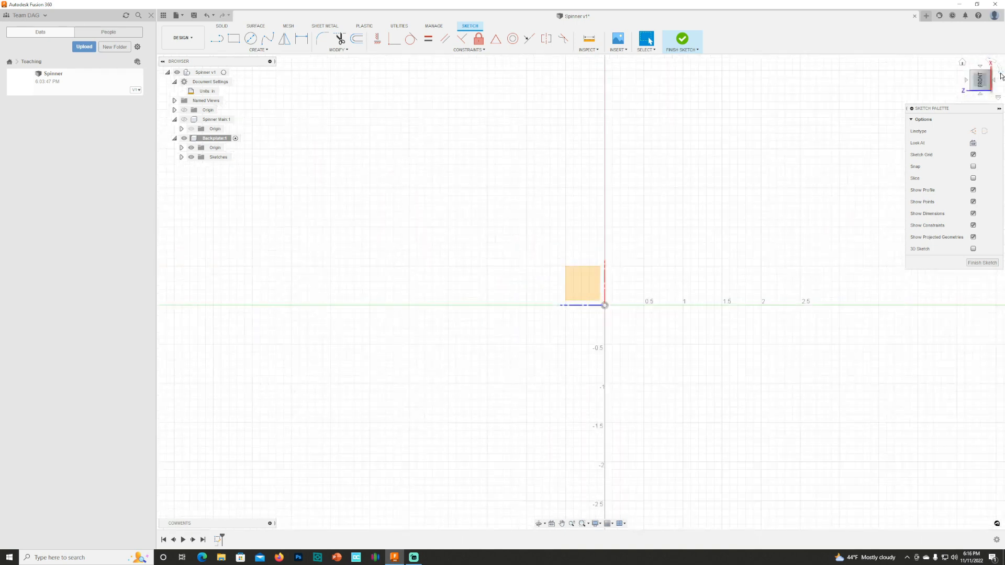
left_click(1001, 76)
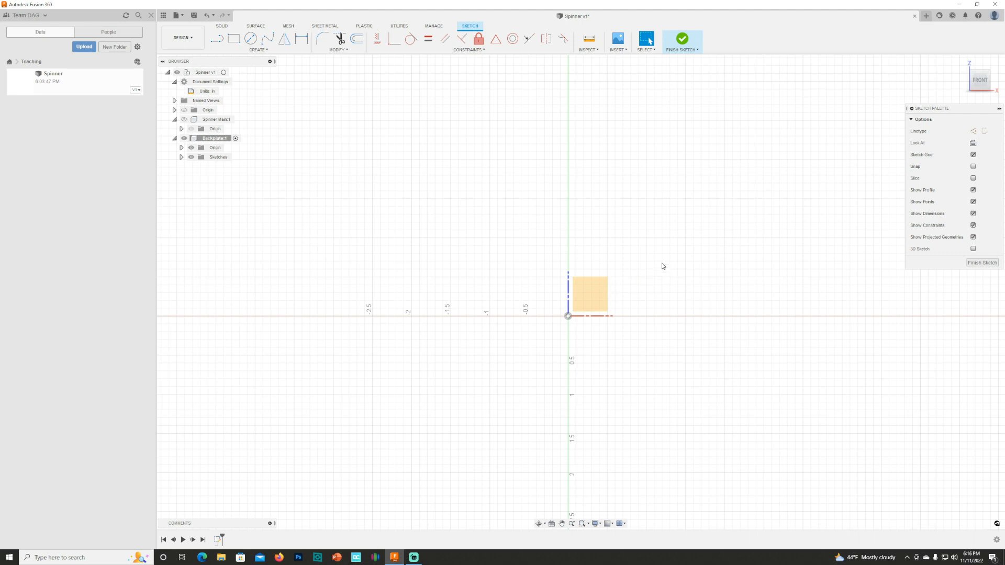
key("s")
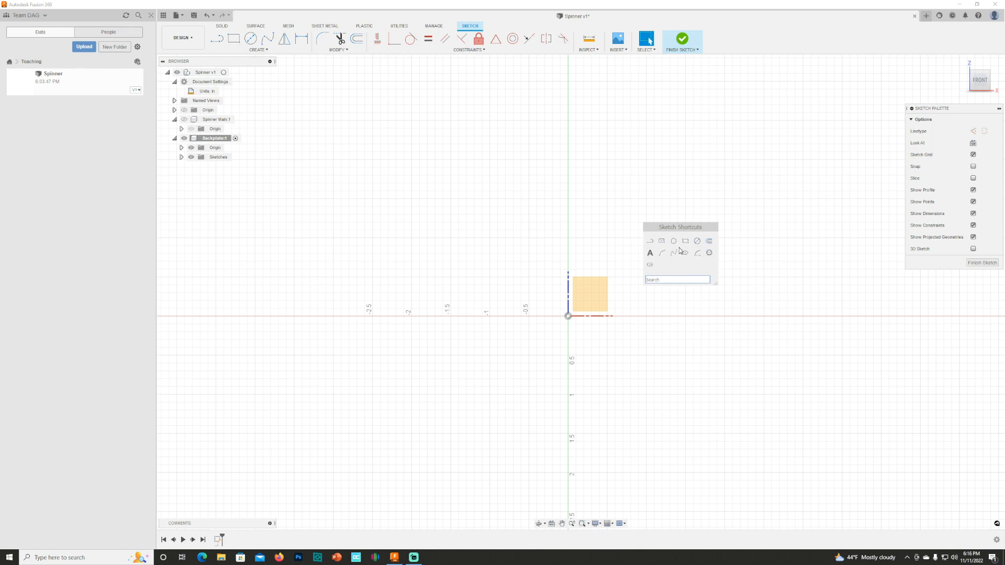
key("Down")
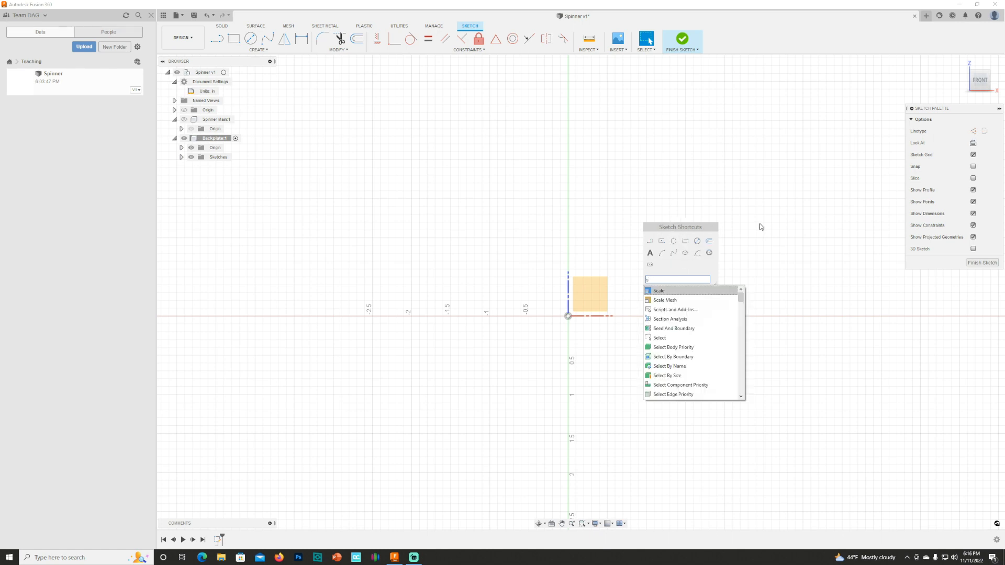
key("Escape")
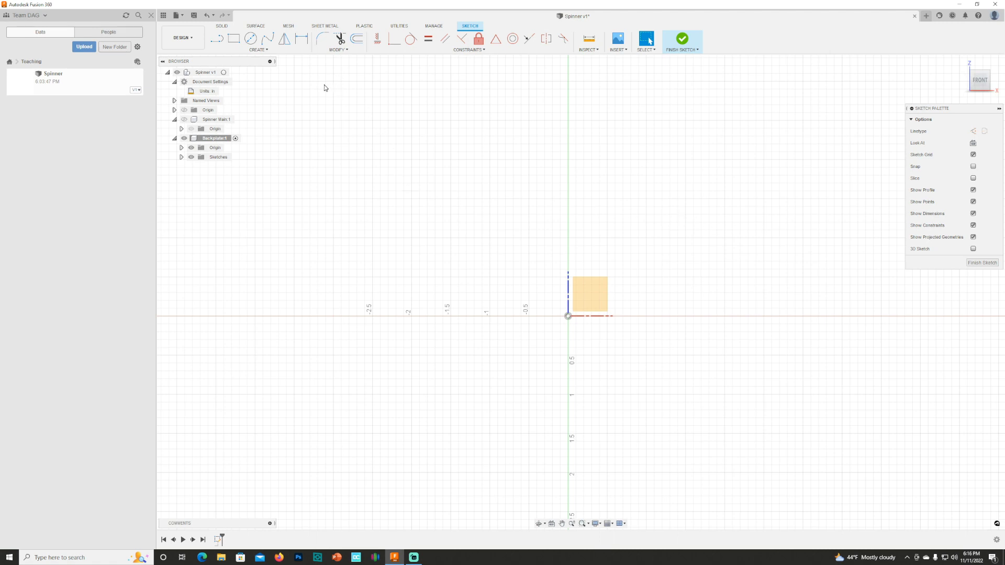
left_click(266, 50)
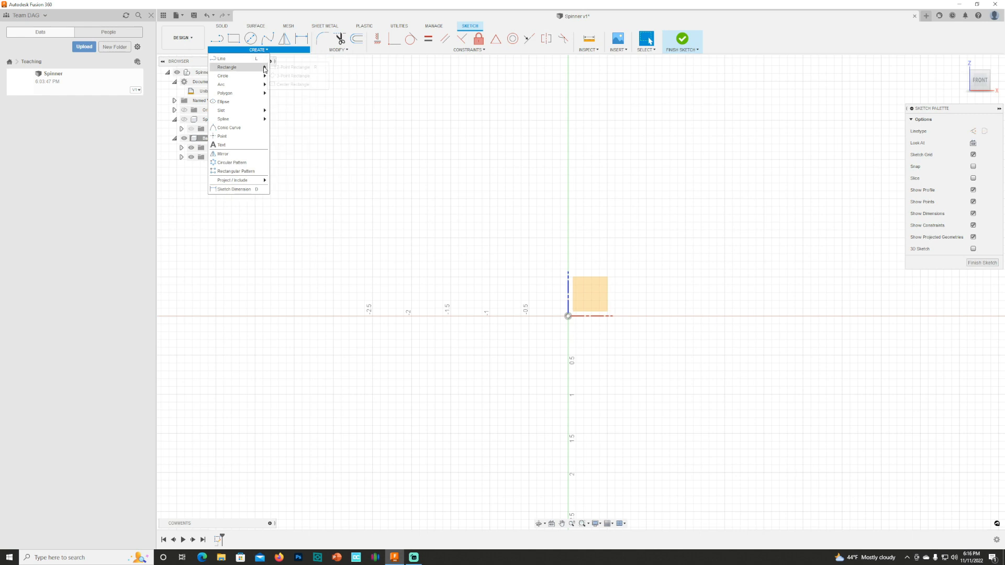
mouse_move(265, 69)
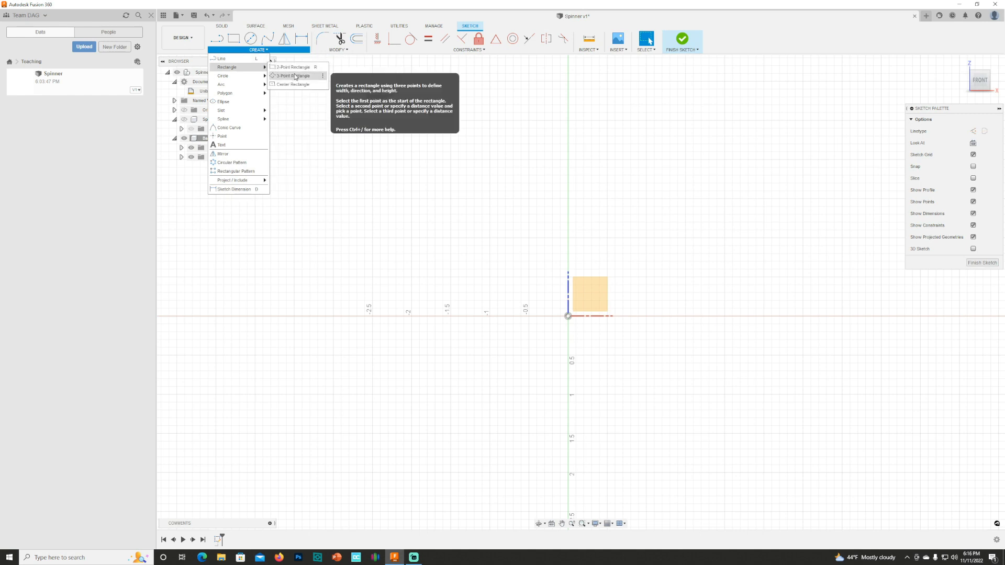
left_click(322, 77)
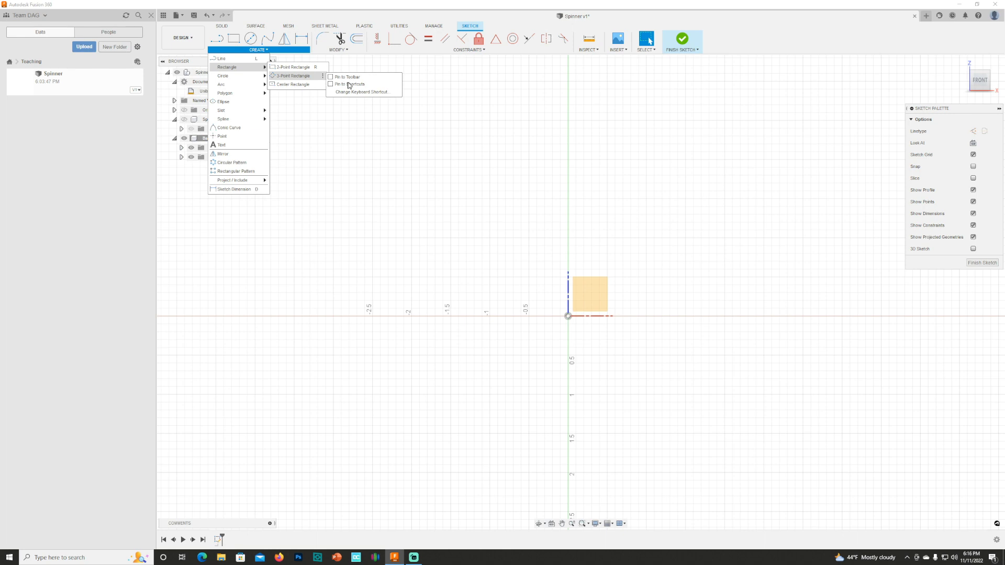
left_click(381, 144)
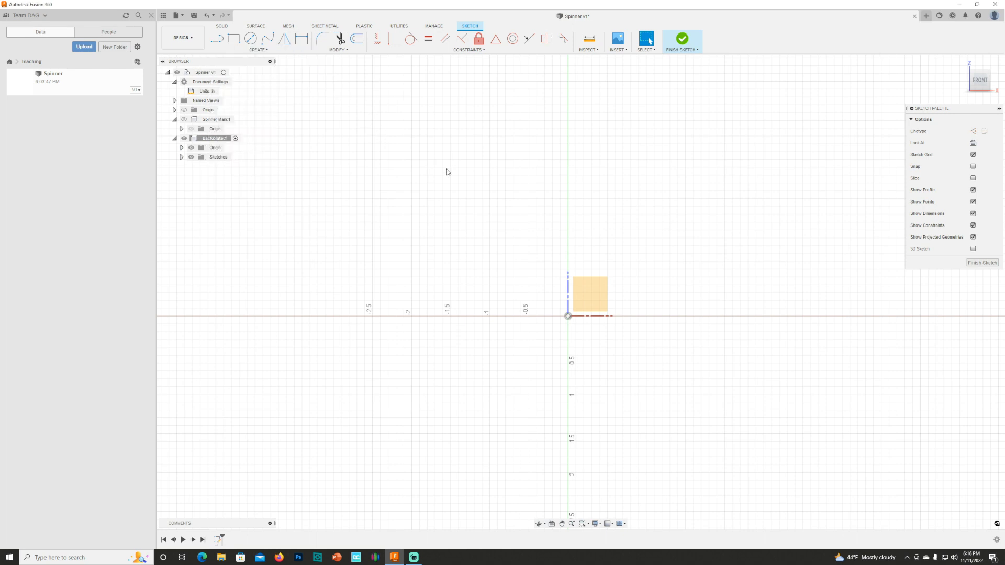
Draw a 2 in horizontal line from the sketch origin along the positive X axis
key("s")
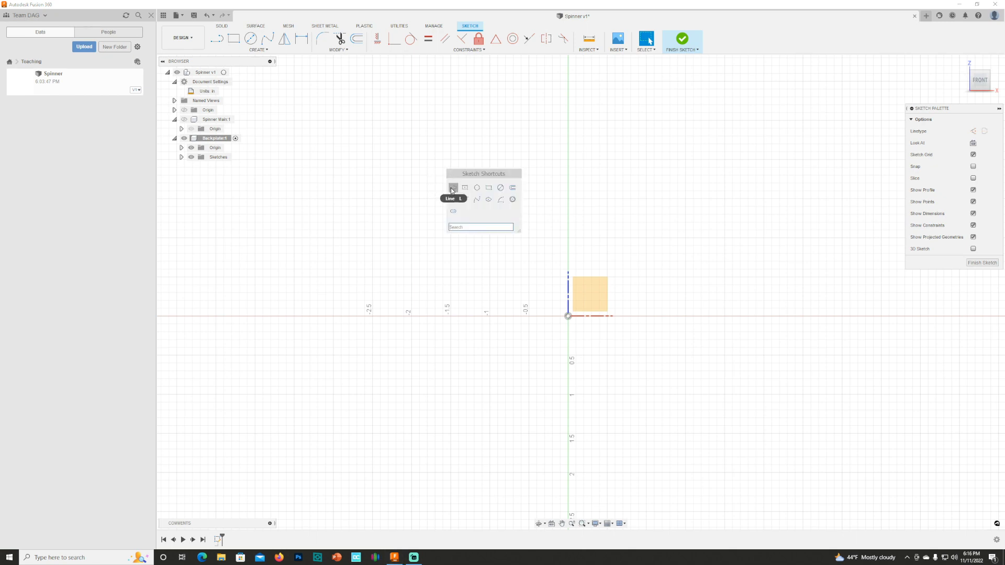
left_click(453, 188)
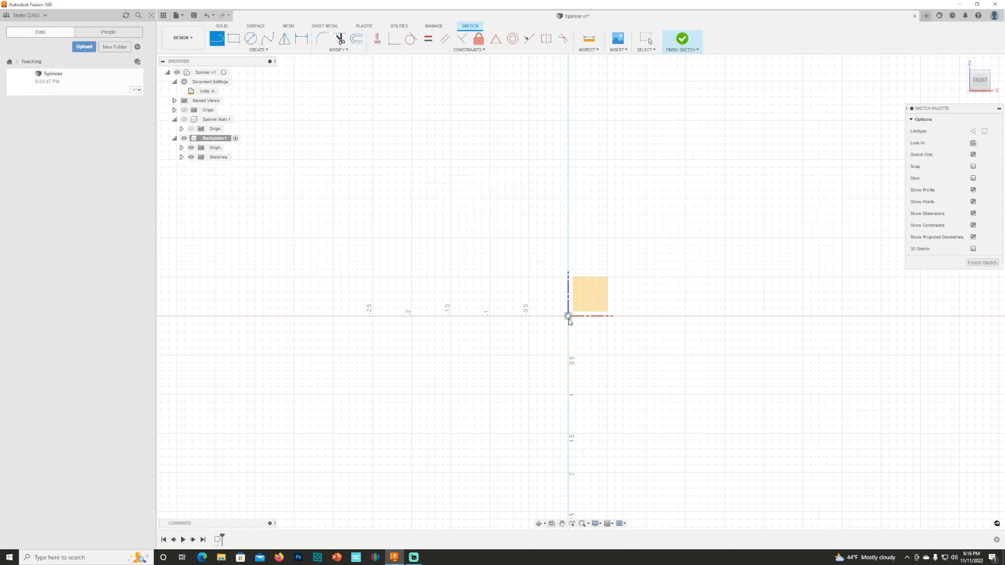
left_click(568, 316)
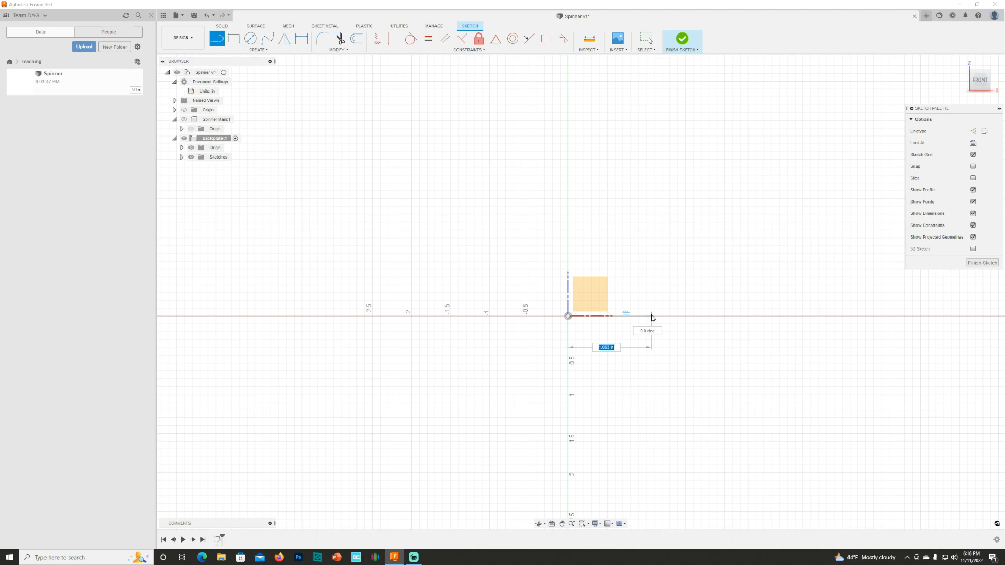
type("2")
key("Return")
key("Escape")
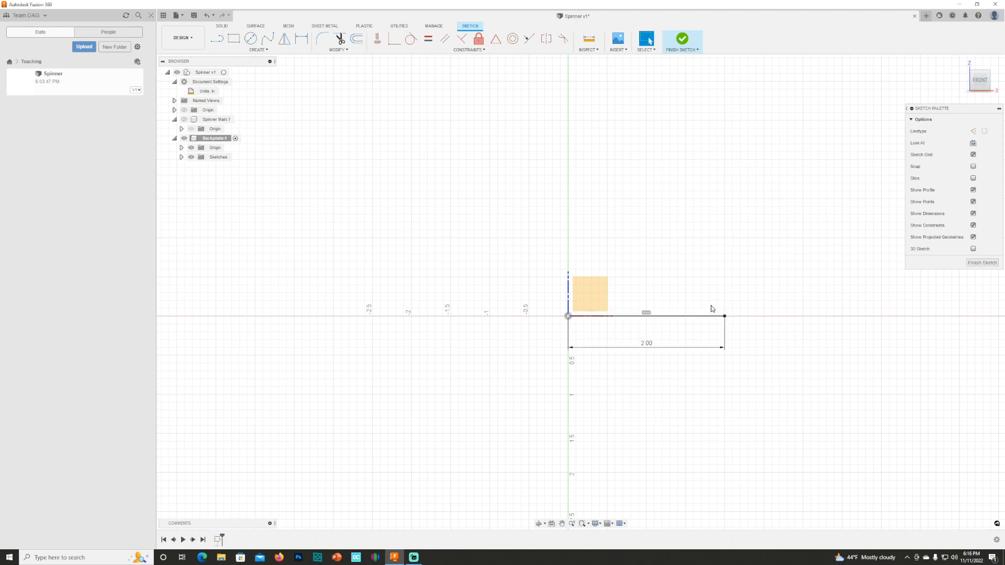
Draw a 0.25 in vertical line upward from the outer end of the 2 in baseline
key("s")
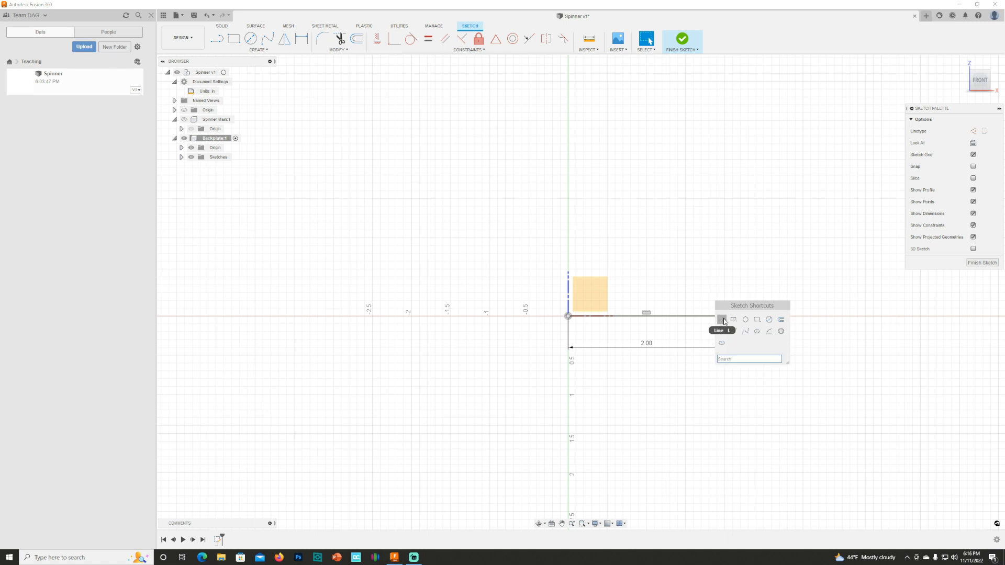
left_click(727, 317)
left_click(725, 316)
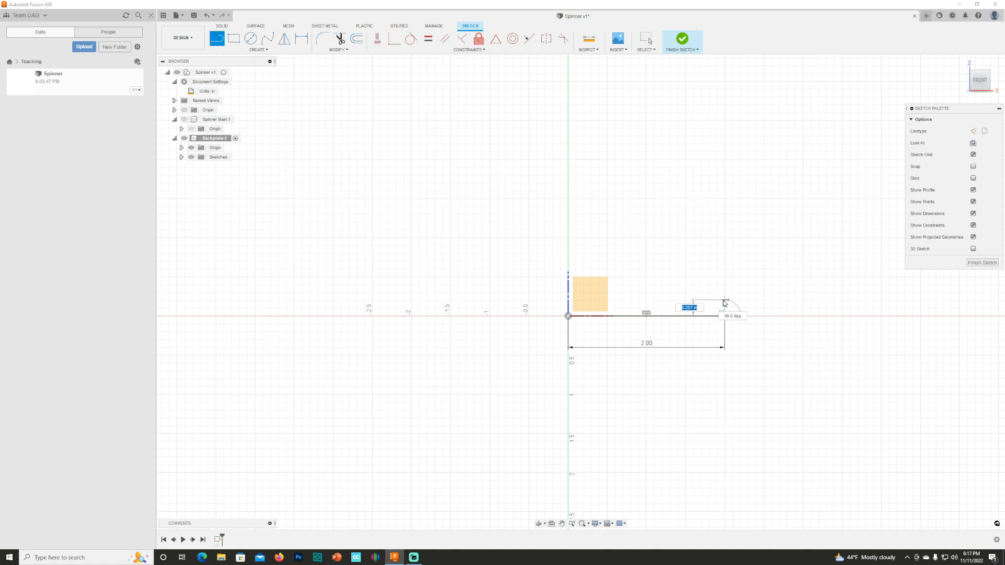
key("Return")
key("Escape")
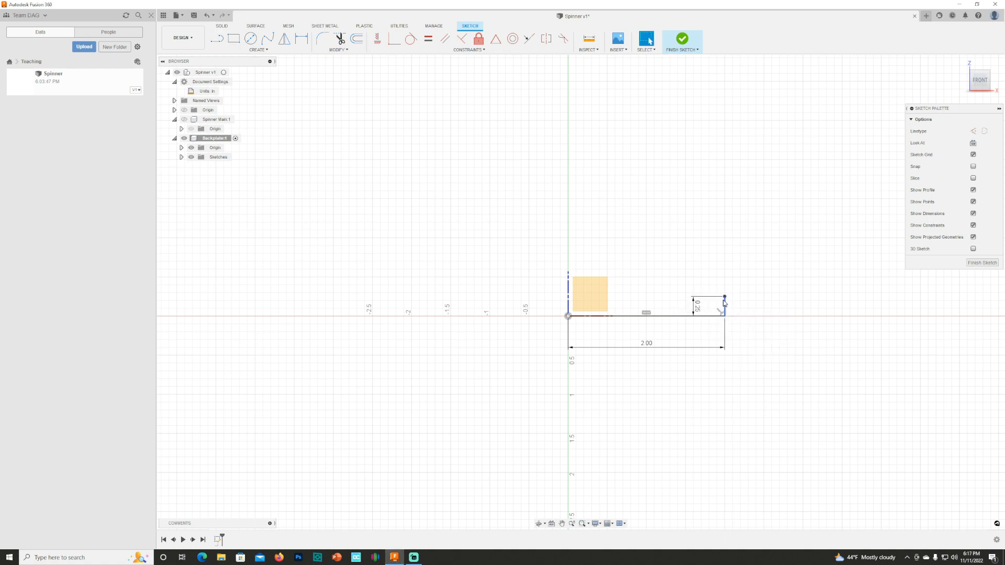
Draw a 0.125 in horizontal line from the upper end of the outer vertical line back toward the Z axis
key("s")
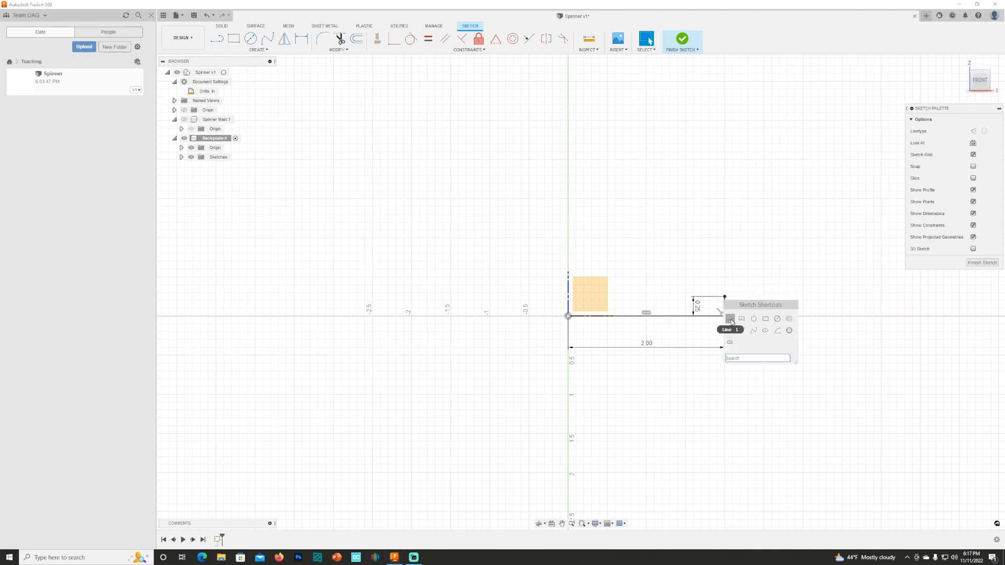
left_click(731, 320)
left_click(725, 297)
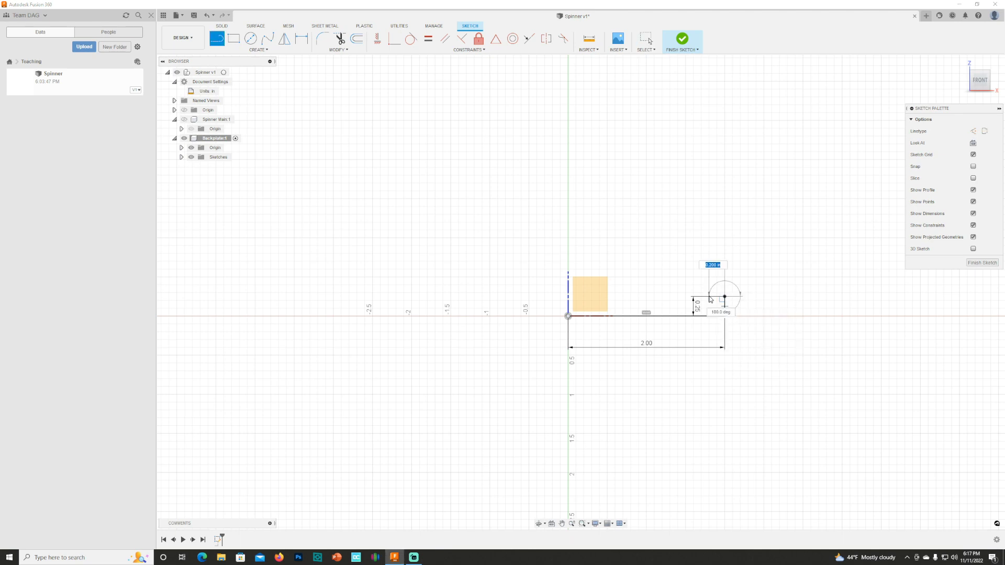
key("BackSpace")
key("Return")
key("Escape")
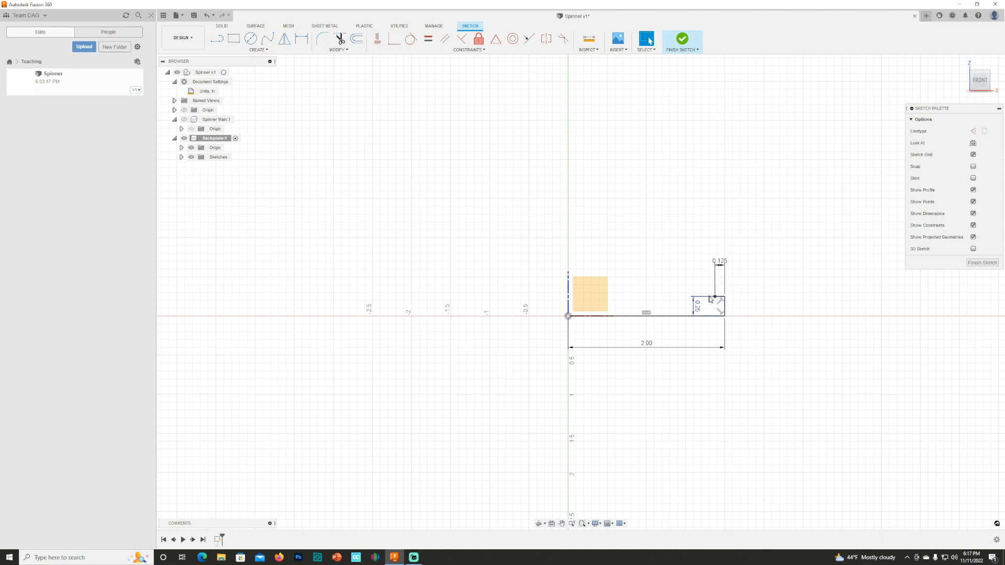
Draw a 0.125 in vertical line downward from the inner end of the short upper line to form the groove's outer wall
scroll(707, 298, "up", 4)
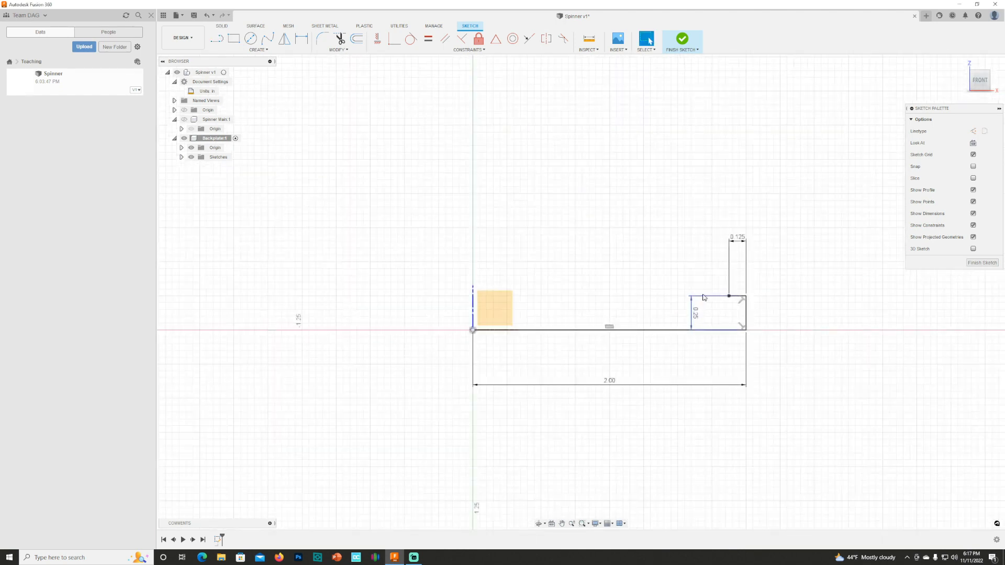
key("s")
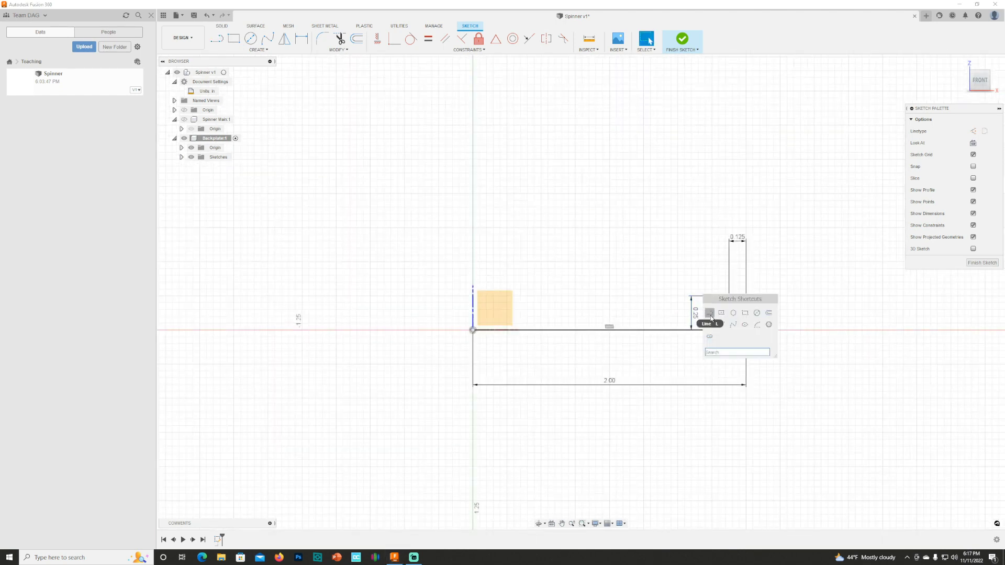
left_click(710, 313)
left_click(730, 296)
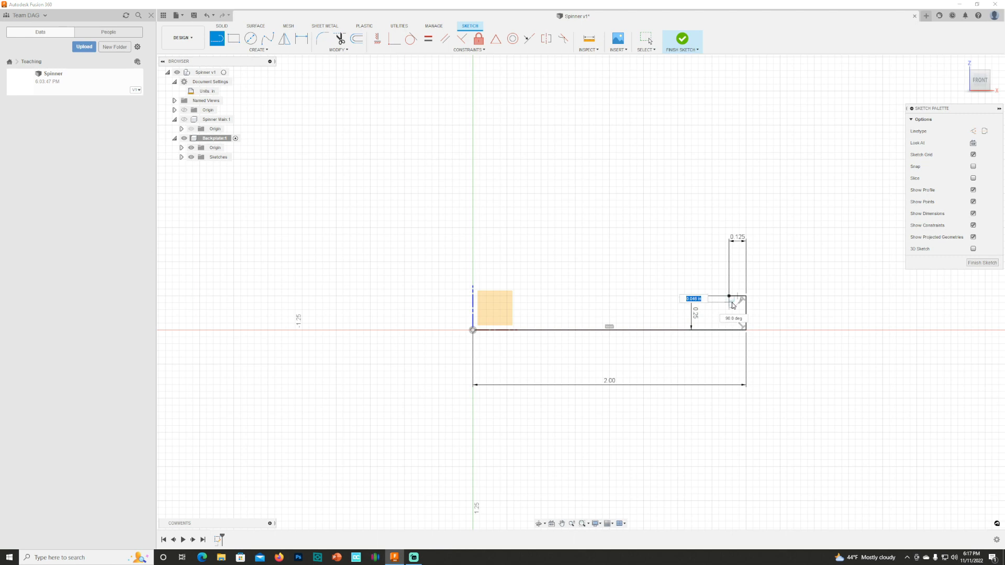
type("121")
key("Tab")
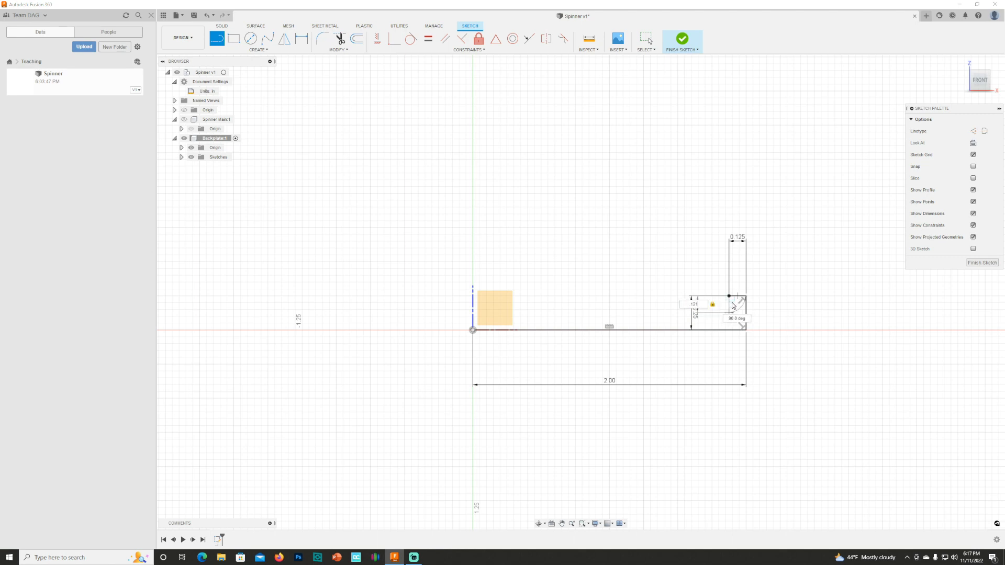
key("Return")
key("Escape")
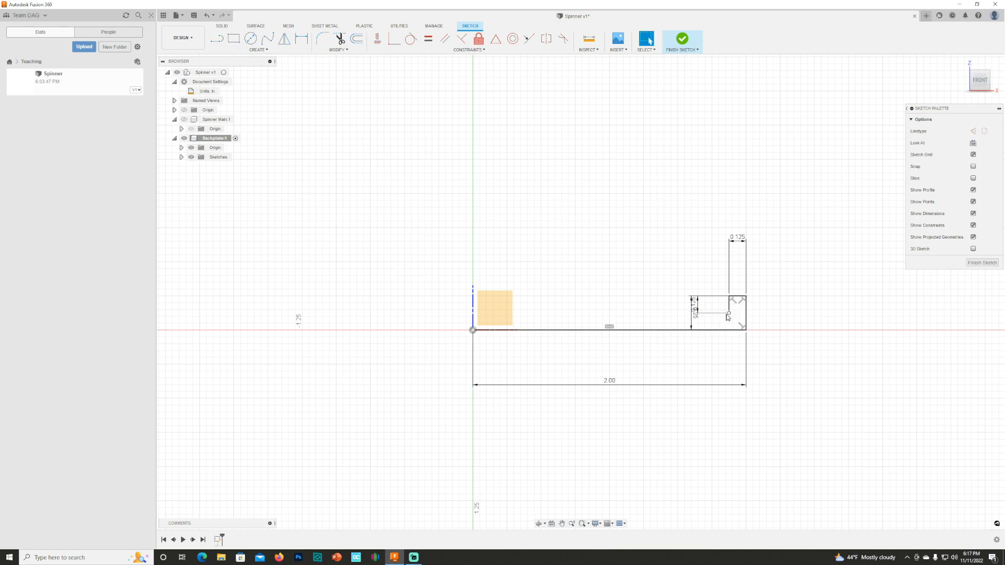
Draw a 0.125 in horizontal line toward the Z axis from the lower end of the groove's outer wall as the groove floor
right_click(727, 317)
left_click(731, 320)
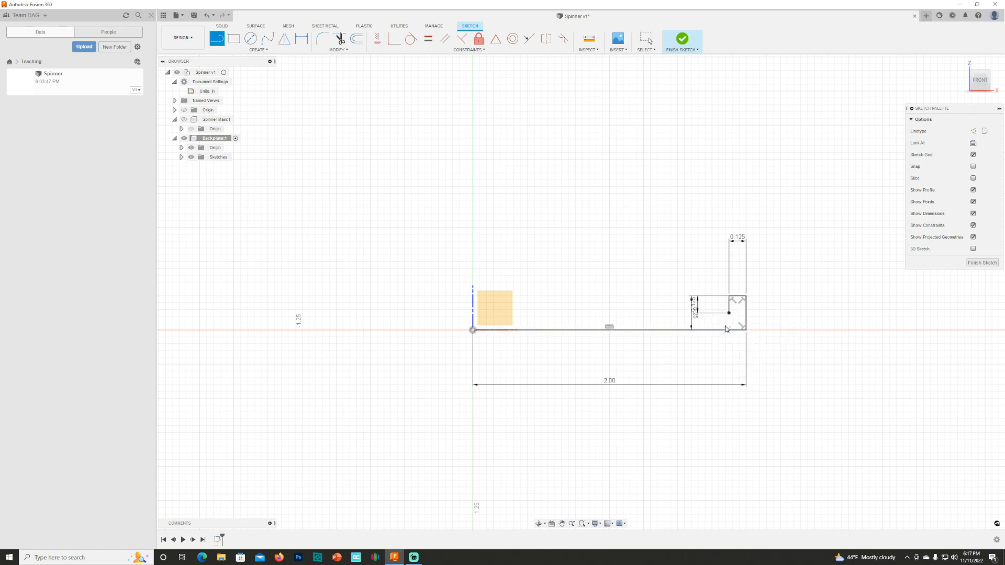
left_click(728, 313)
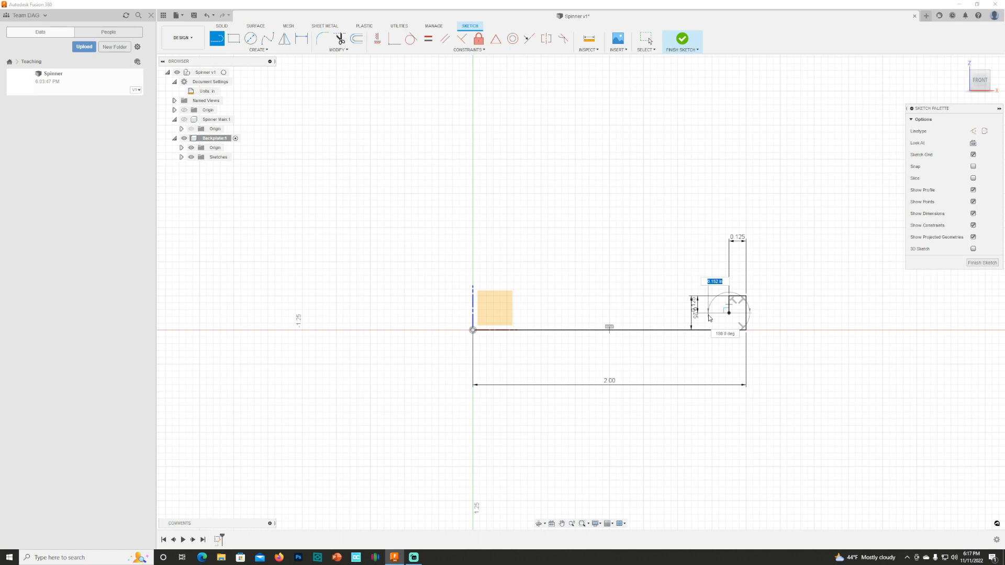
key("BackSpace")
type(".125")
key("Return")
key("Escape")
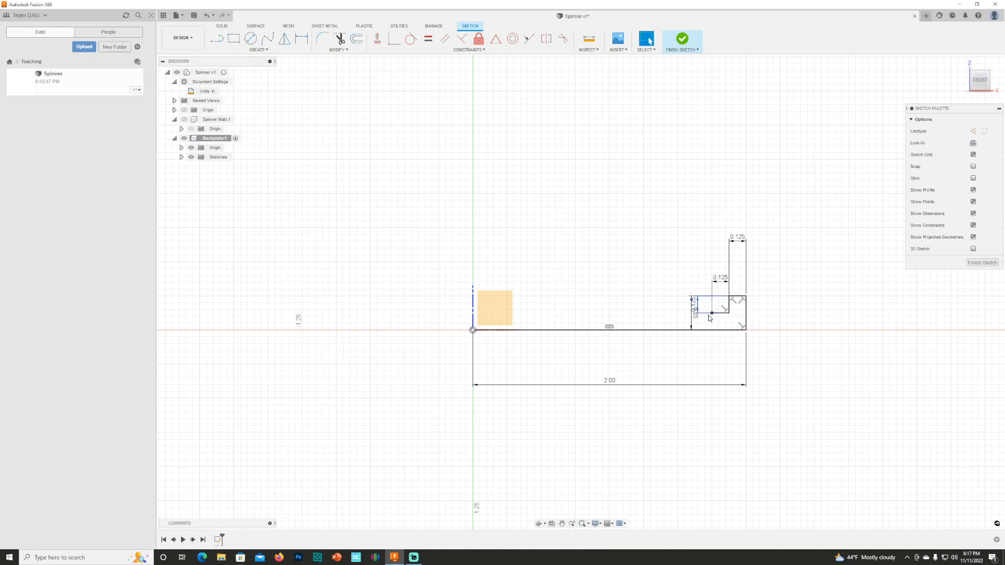
Draw a 0.125 in vertical line upward from the inner end of the groove floor as the groove's inner wall
right_click(709, 318)
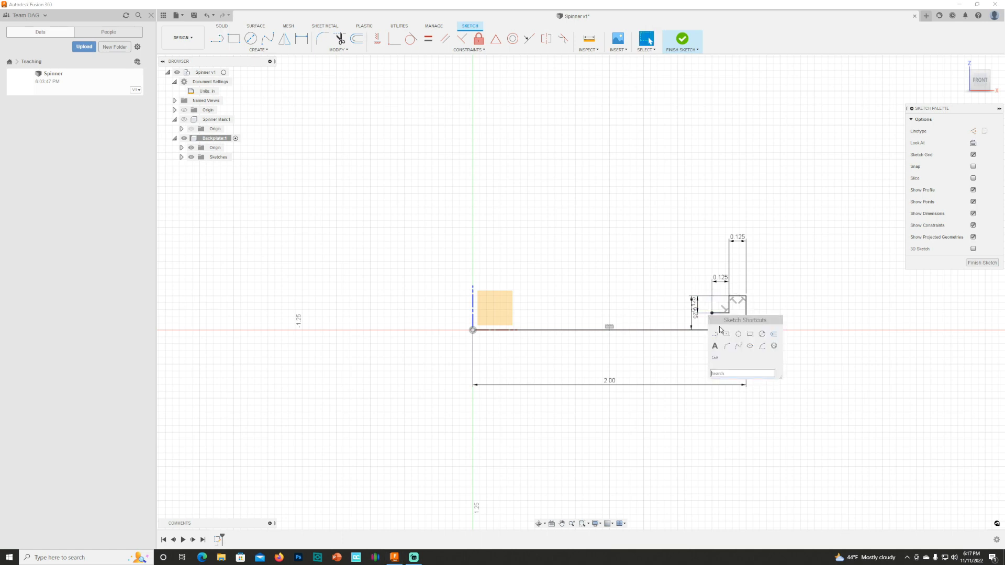
left_click(715, 332)
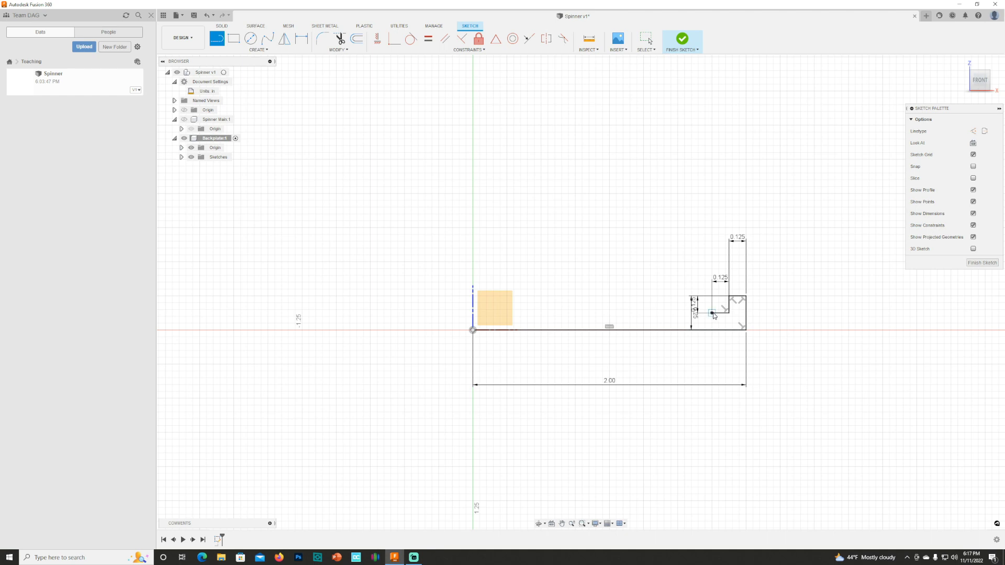
left_click(712, 313)
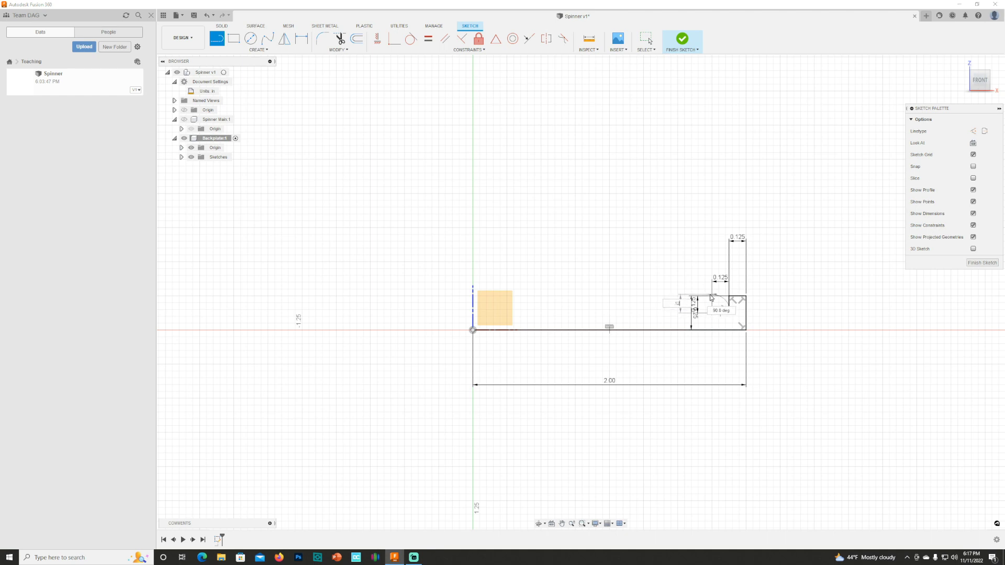
type(".125")
key("Return")
key("Escape")
Close the profile with a horizontal line from the groove's inner wall to the Z axis and a vertical line down to the origin, and finish the sketch
right_click(712, 297)
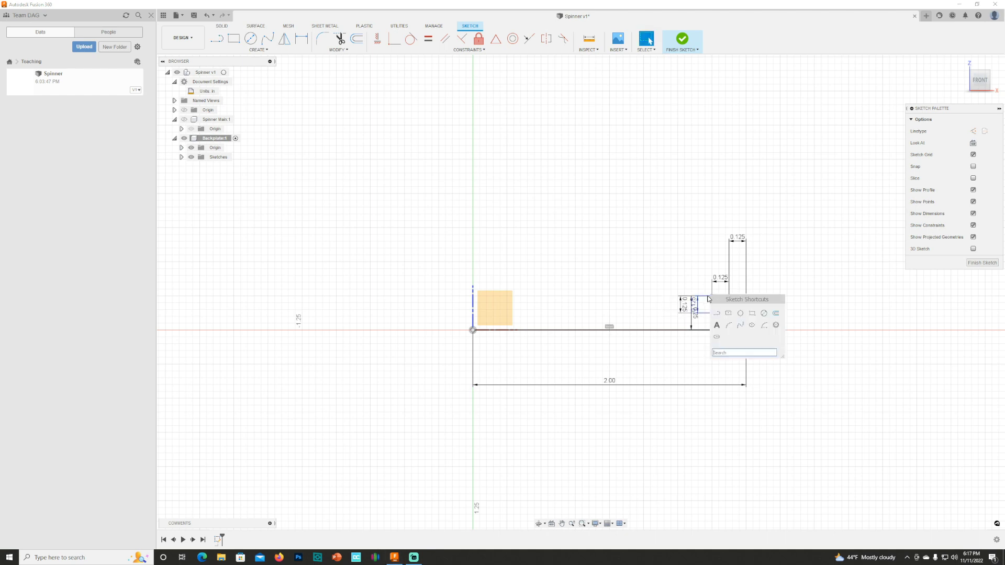
left_click(716, 312)
left_click(712, 297)
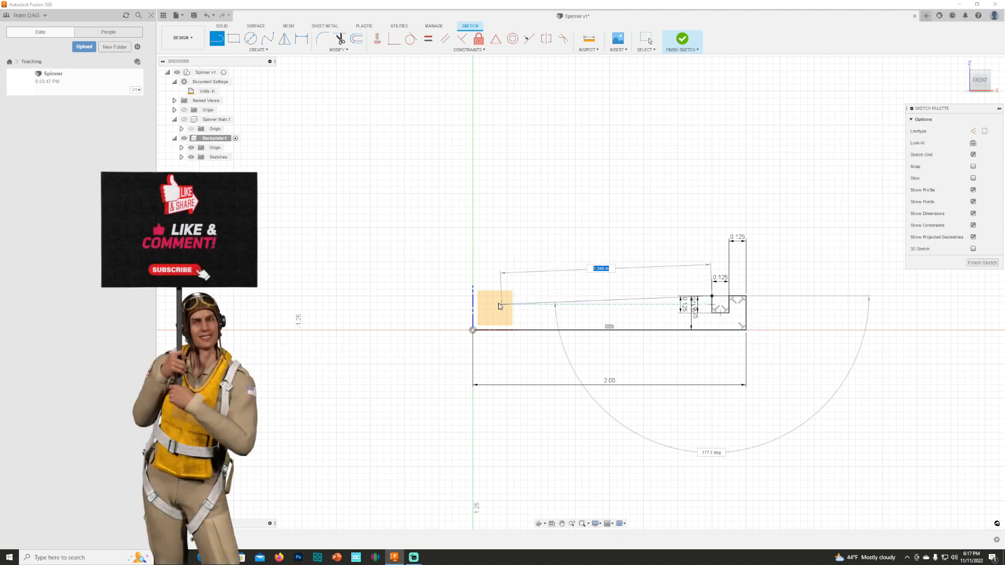
left_click(473, 296)
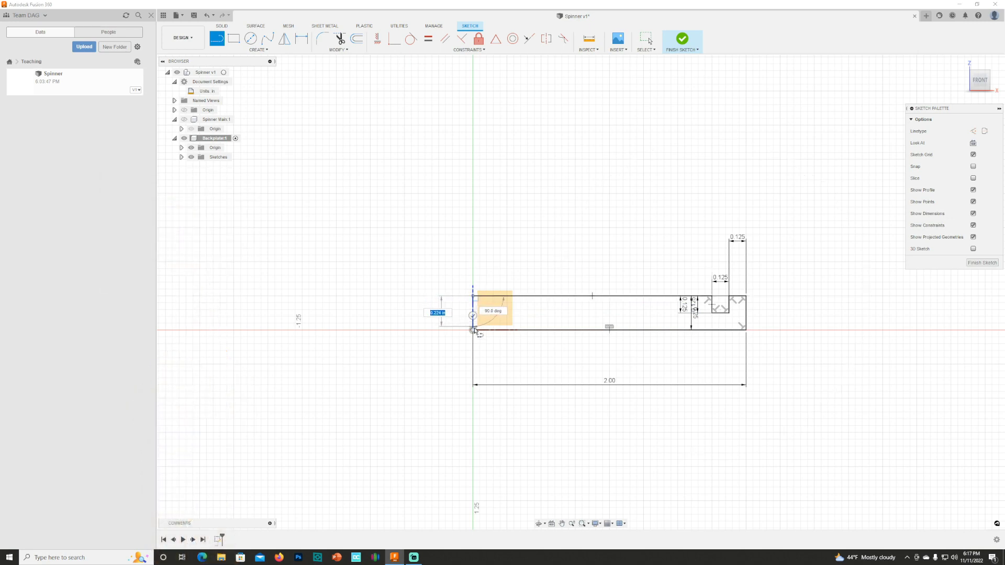
left_click(472, 330)
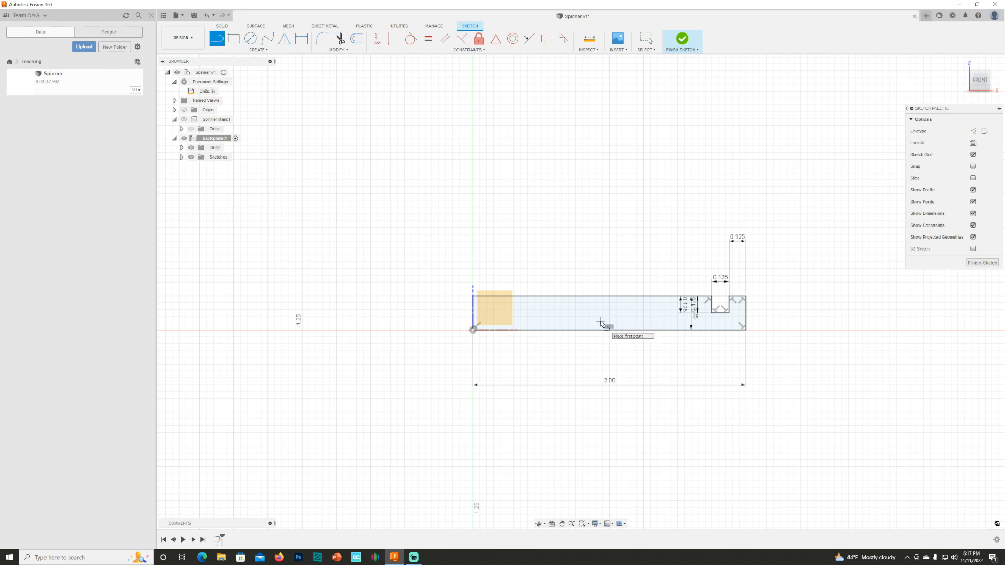
middle_click_drag(581, 328, 553, 351, "shift")
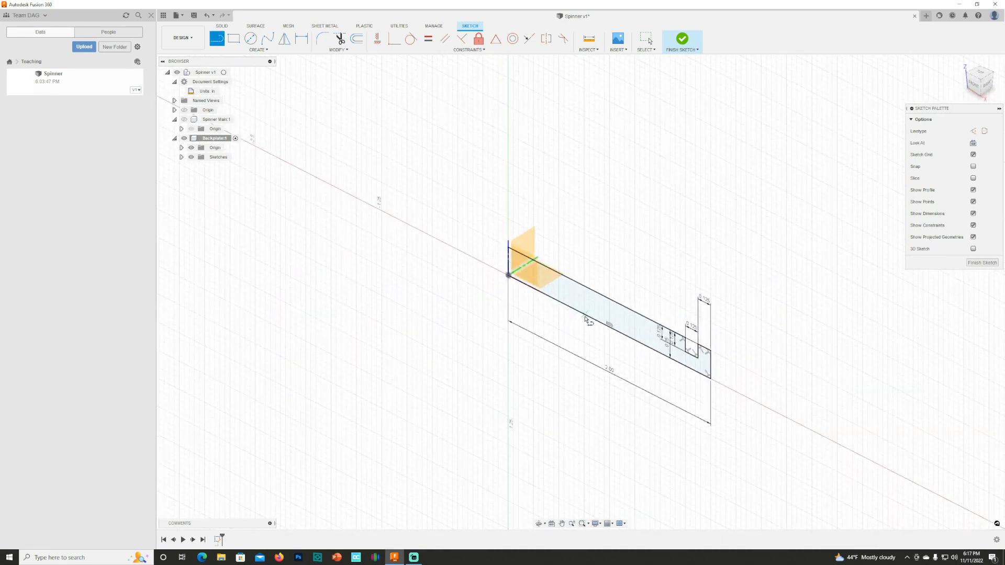
key("Escape")
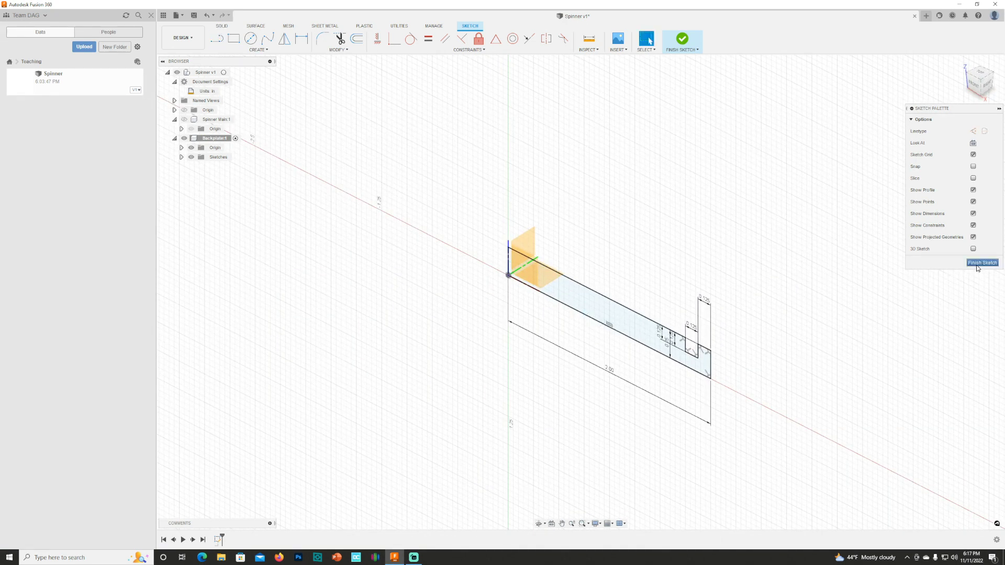
left_click(983, 263)
Revolve the closed profile 360 degrees about its vertical line at the origin as a new body
left_click(647, 334)
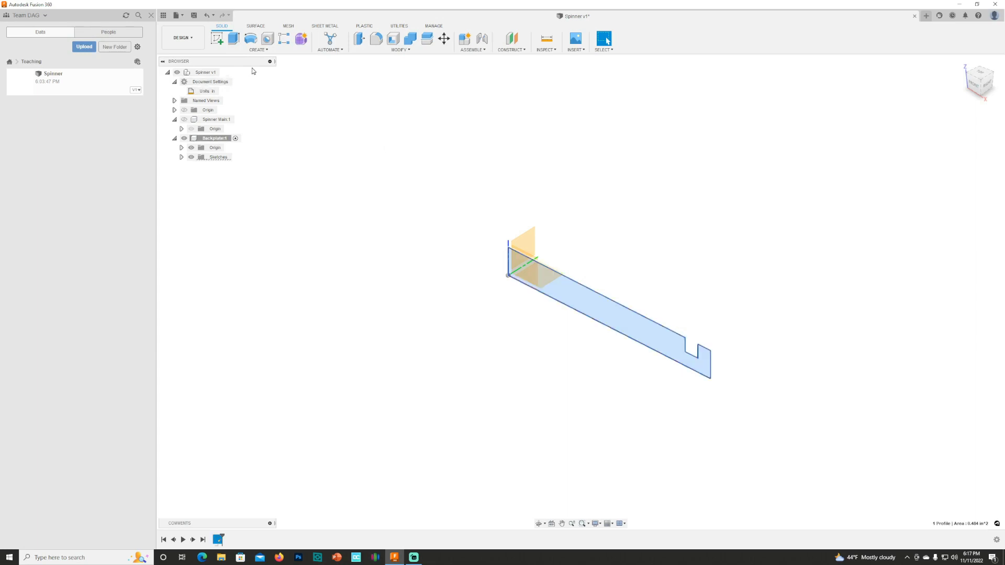
left_click(268, 54)
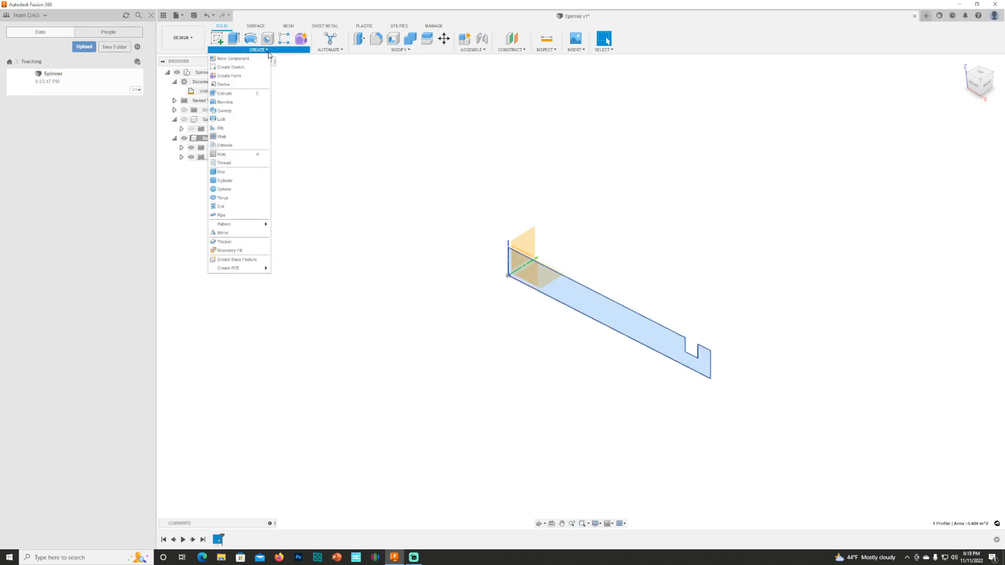
left_click(236, 103)
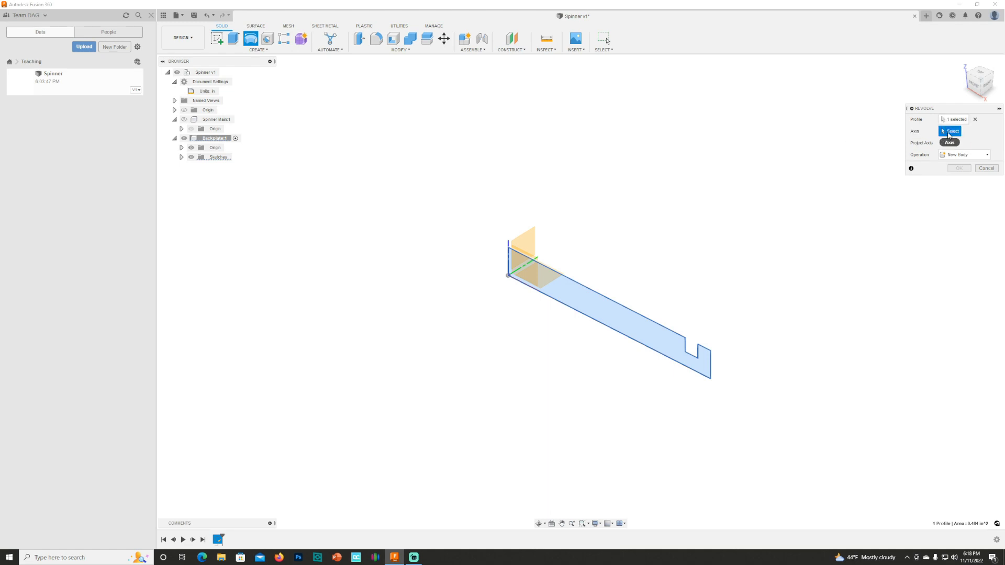
left_click(509, 261)
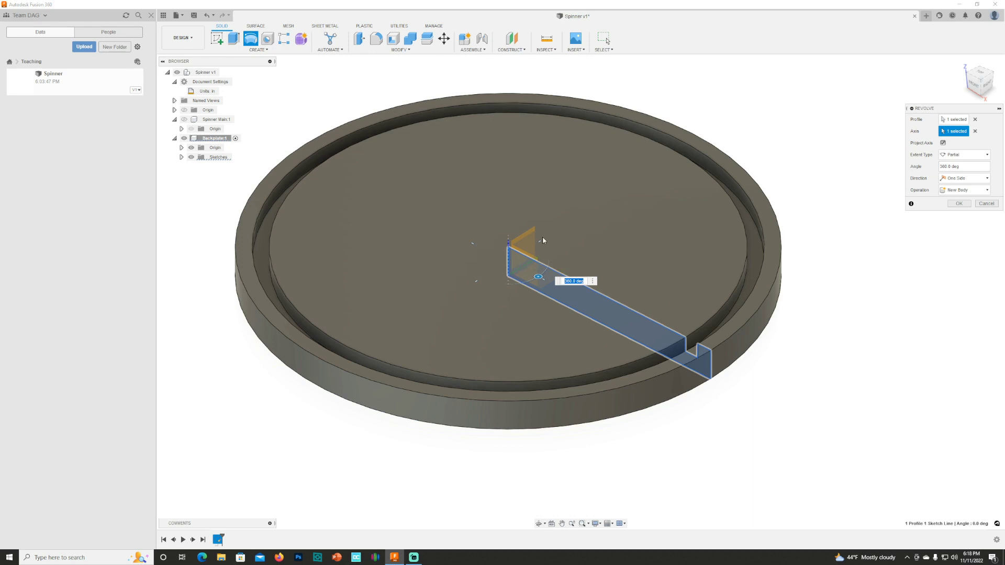
left_click(959, 204)
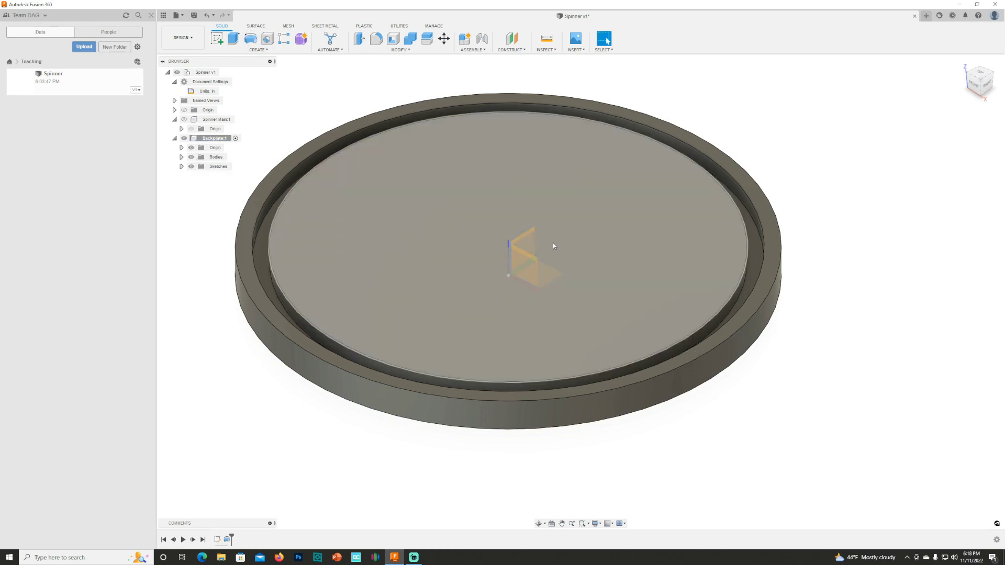
Start a new sketch on the backplate's circular upper face inside the groove
scroll(825, 314, "down", 5)
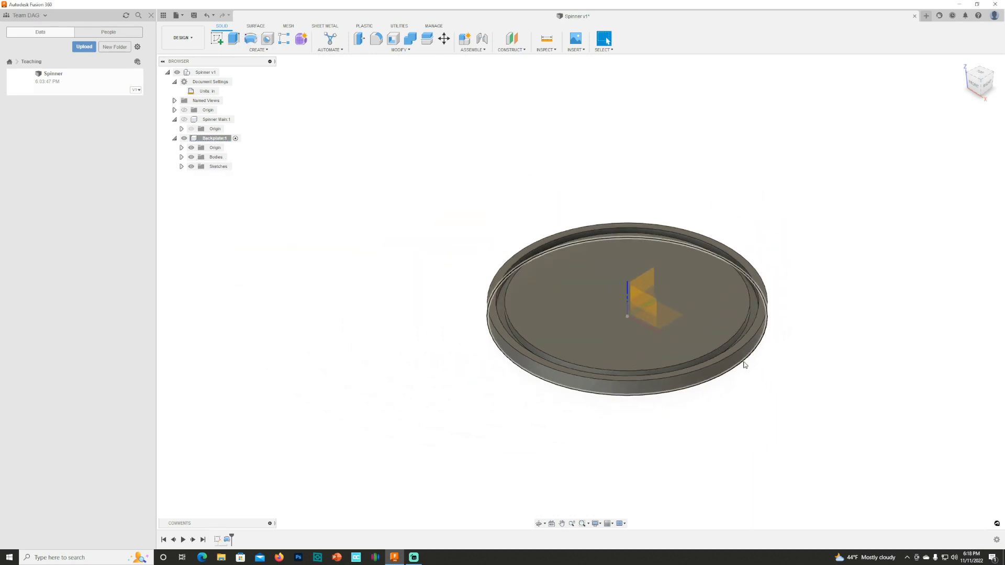
scroll(793, 332, "up", 2)
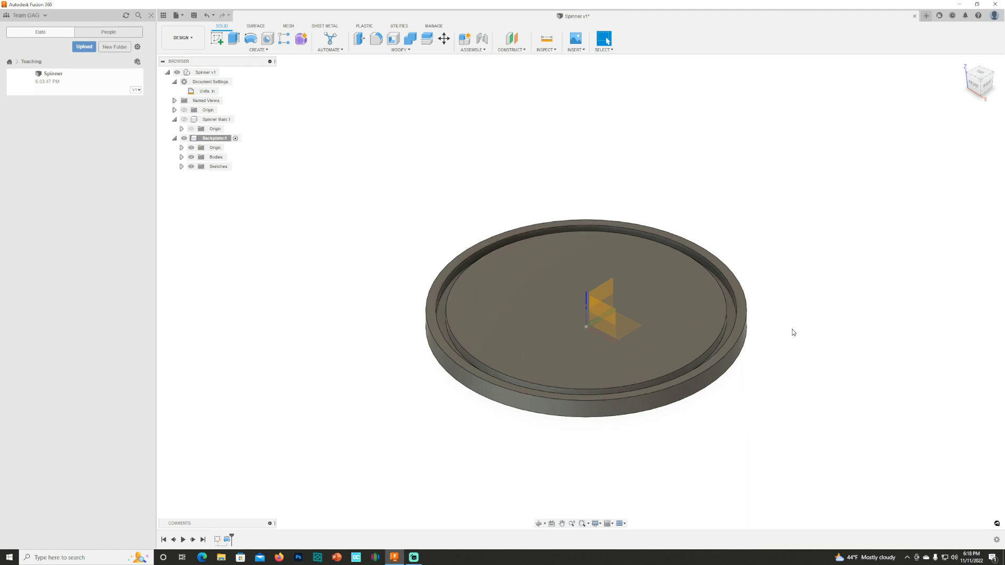
right_click(656, 307)
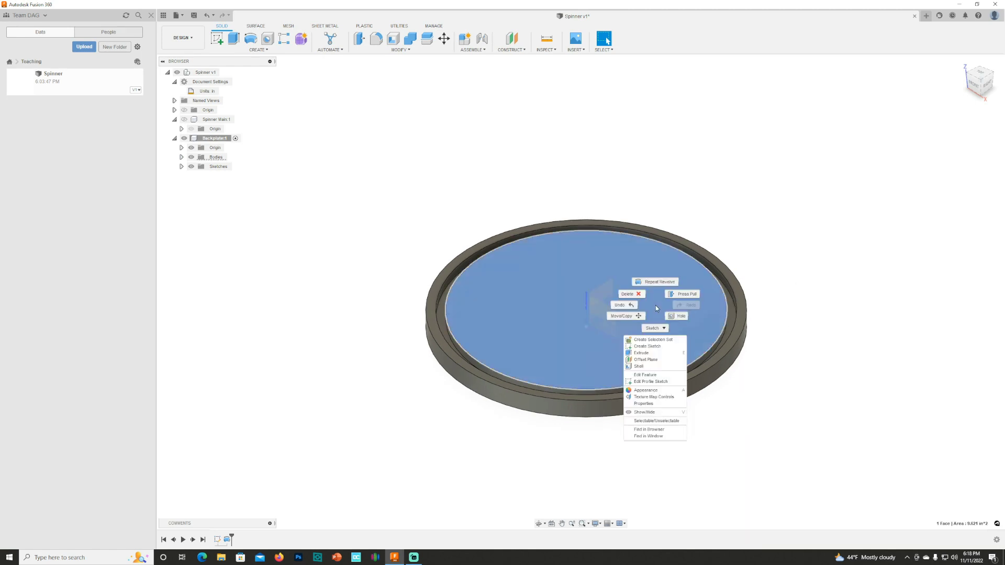
left_click(661, 351)
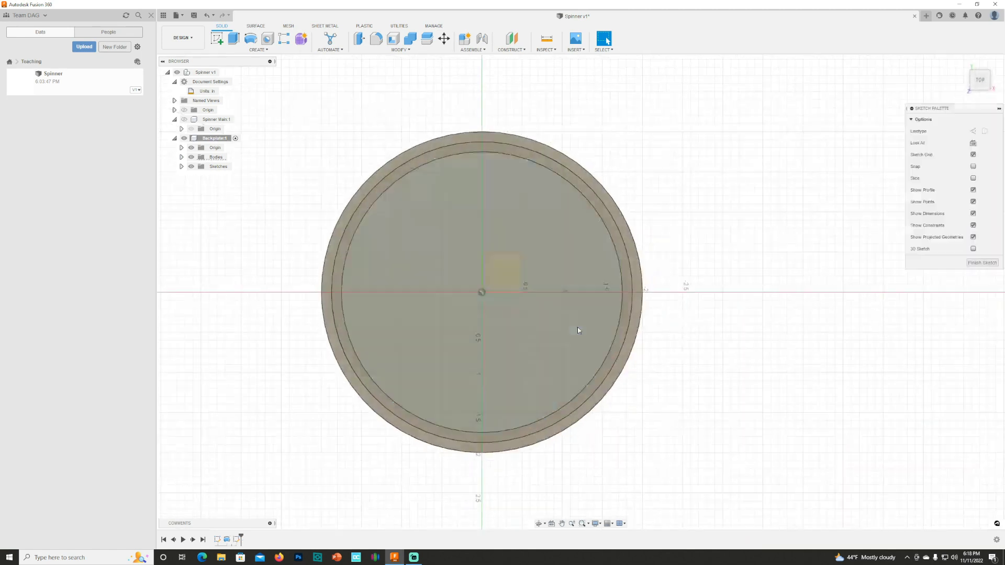
Draw a 0.25 in diameter circle centred on the sketch origin of the backplate's upper face
key("c")
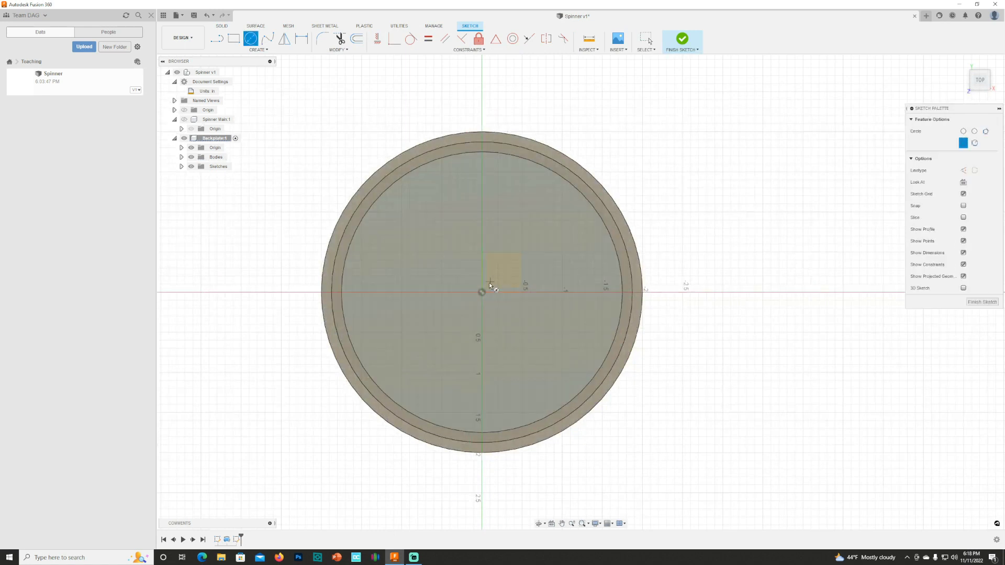
left_click(482, 292)
type(".25")
key("Return")
key("Escape")
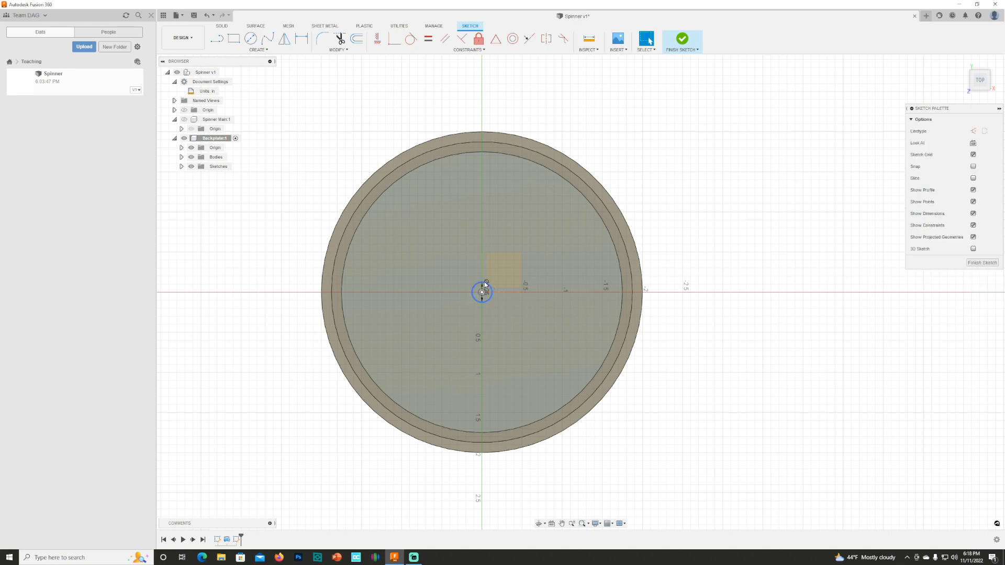
middle_click_drag(482, 283, 477, 293, "shift")
scroll(476, 291, "up", 5)
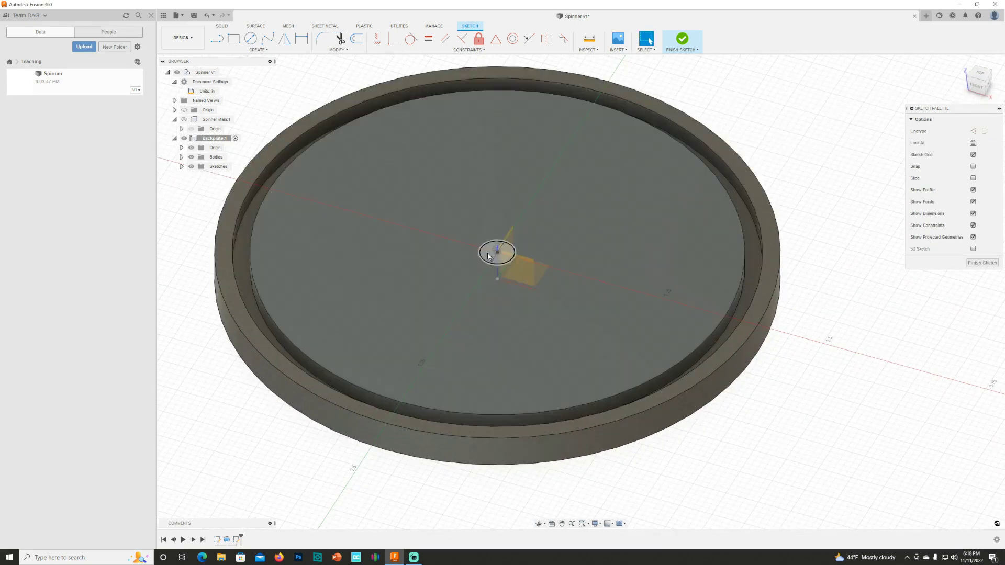
Extrude the centre circle 0.40 in downward as a cut to make a hole through the backplate
left_click(488, 256)
key("e")
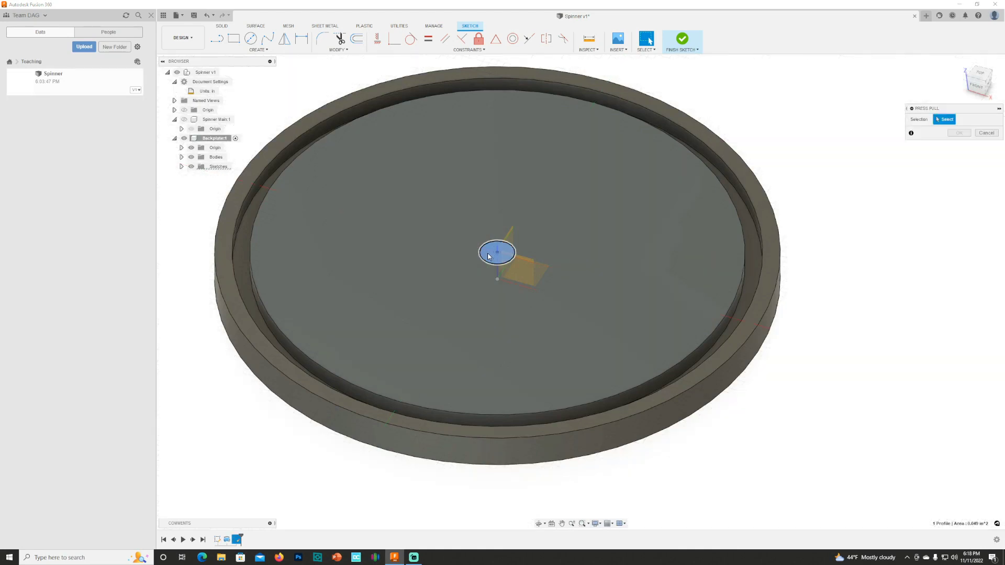
left_click_drag(497, 247, 493, 291)
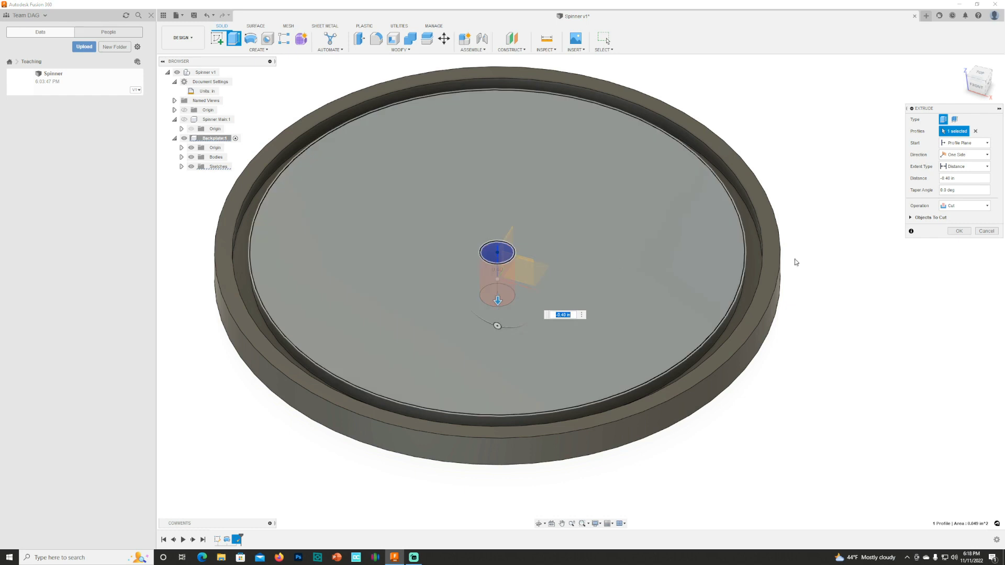
key("Return")
scroll(576, 251, "down", 3)
scroll(575, 251, "down", 2)
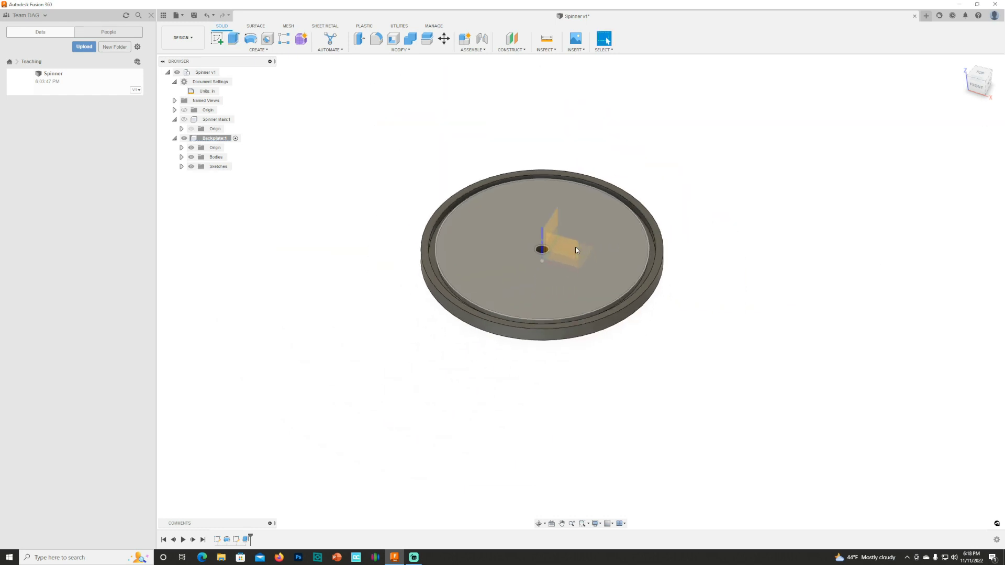
middle_click_drag(576, 247, 602, 293, "shift")
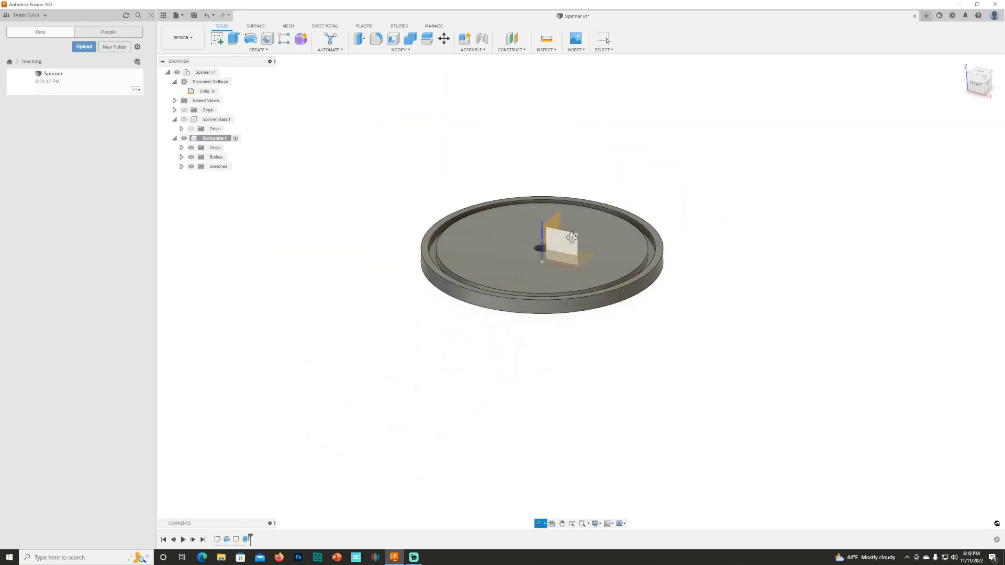
scroll(618, 321, "up", 1)
scroll(627, 327, "down", 1)
scroll(529, 212, "up", 1)
middle_click_drag(627, 327, 591, 206, "shift")
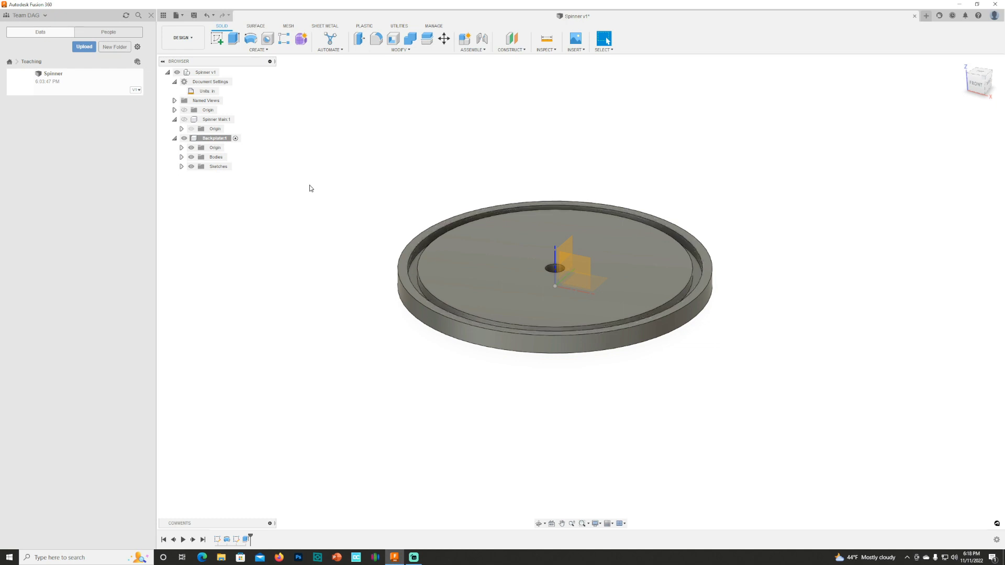
Hide the Backplate's bodies and show its profile sketch, Sketch1
left_click(192, 160)
left_click(191, 158)
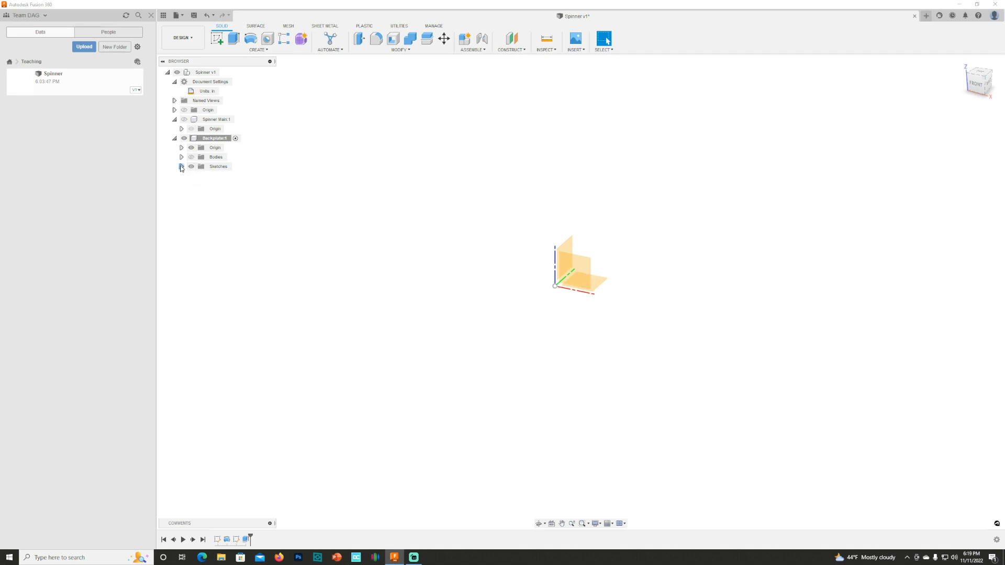
left_click(181, 167)
left_click(198, 176)
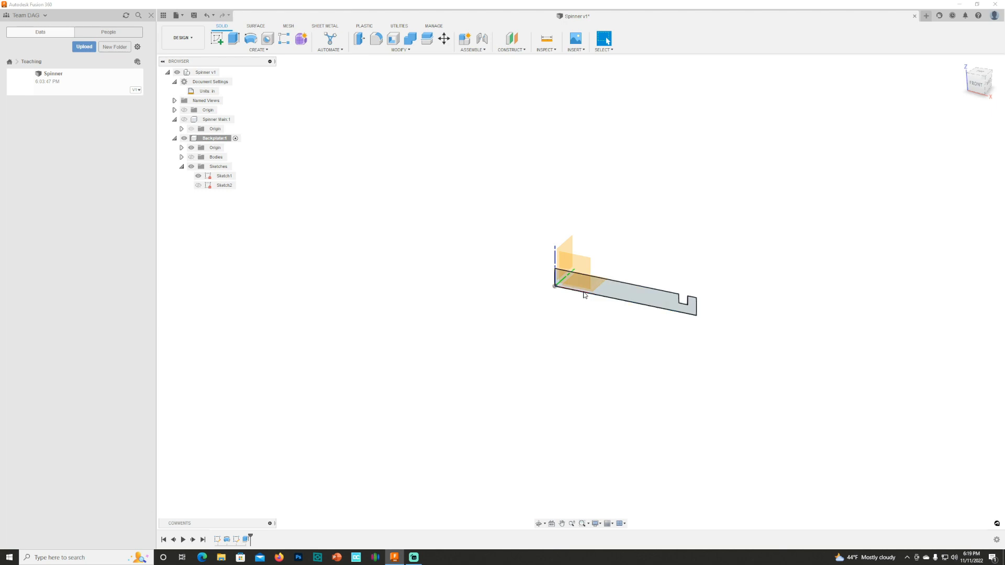
Activate the Spinner Main component and make it visible
left_click(218, 120)
left_click(239, 120)
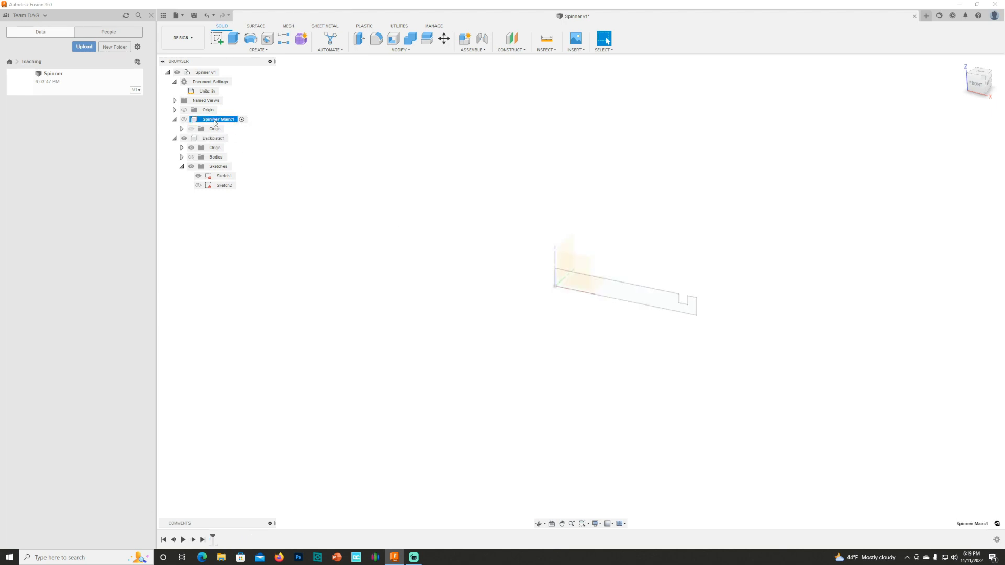
key("v")
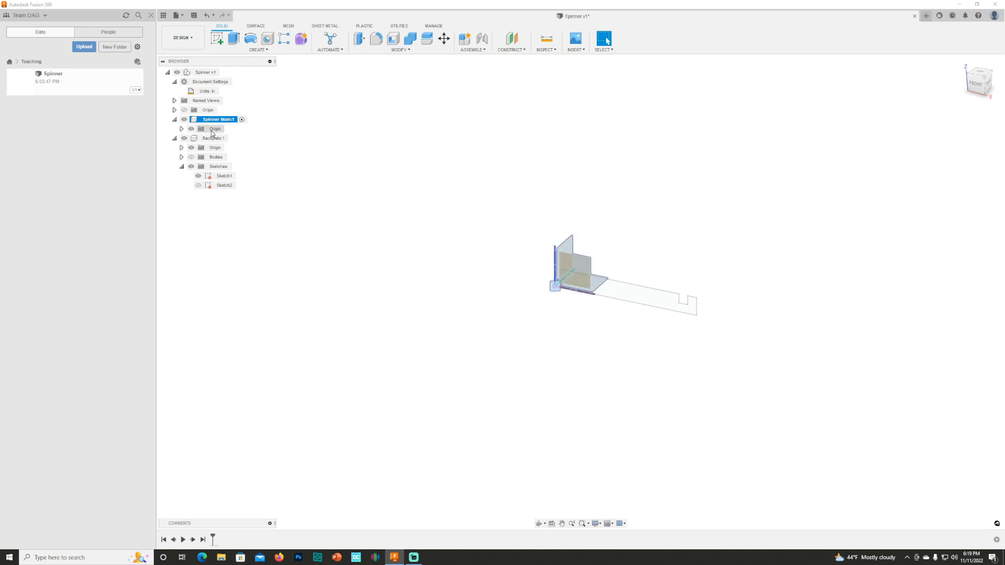
Start a new sketch on the XZ plane in the Spinner Main component
left_click(509, 249)
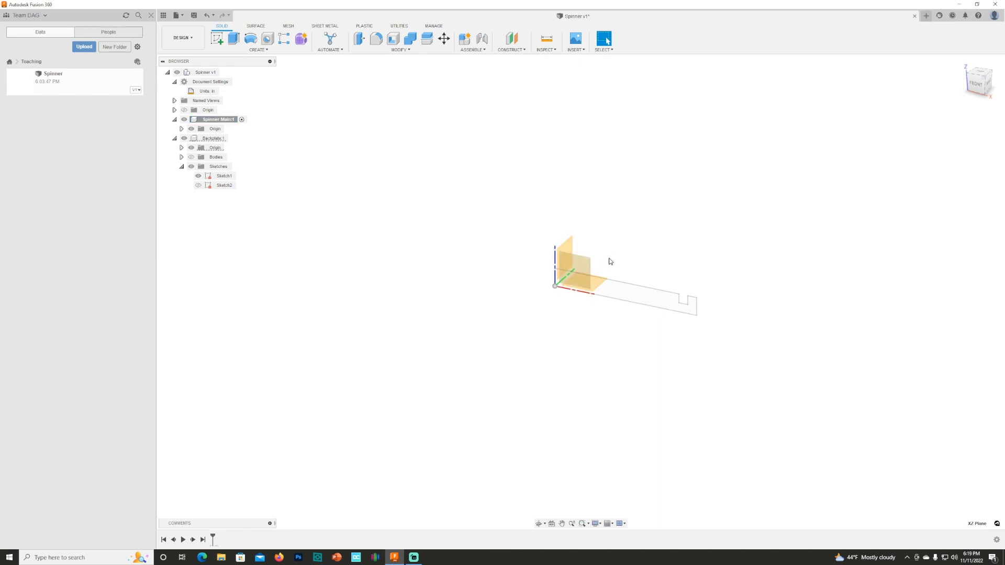
right_click(578, 266)
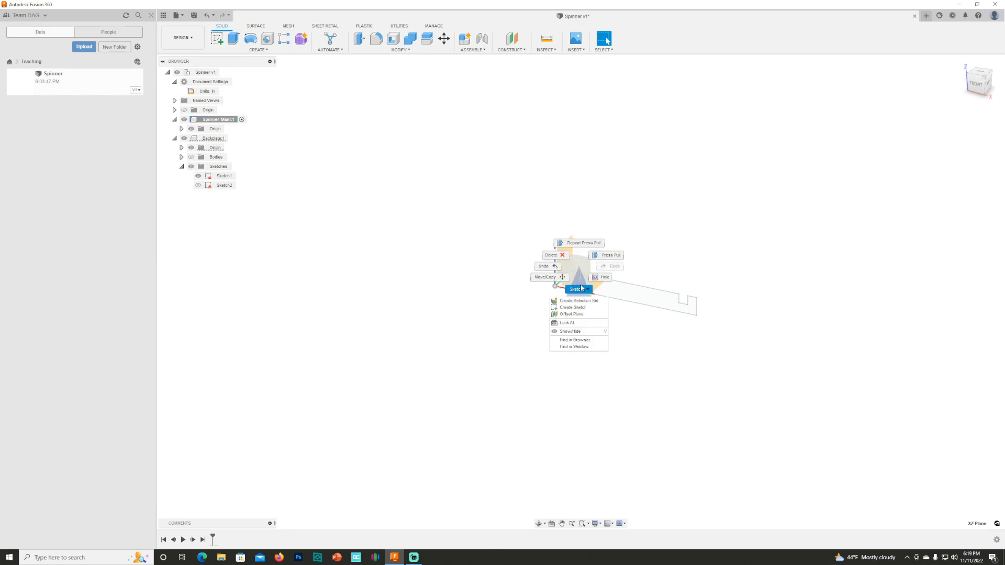
left_click(578, 289)
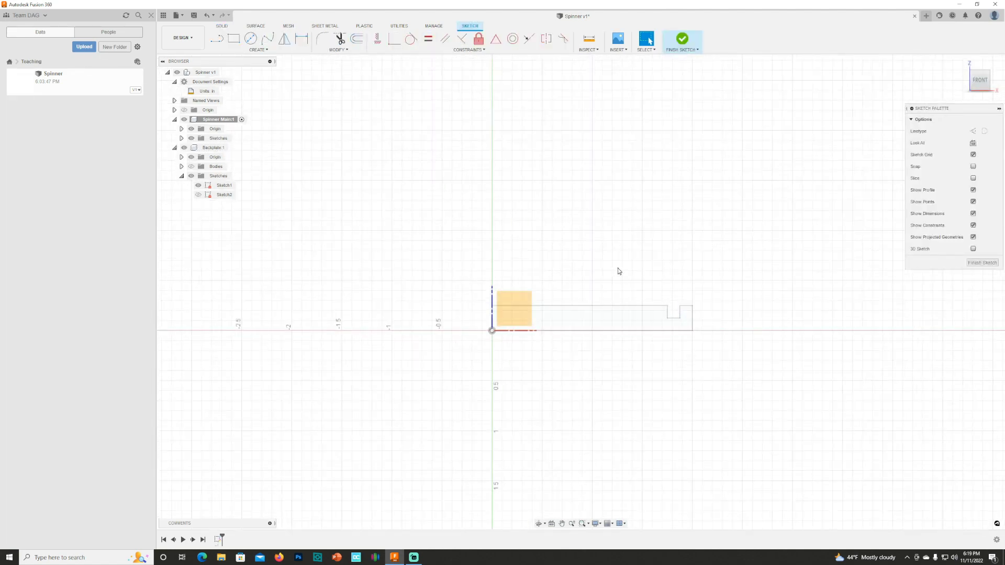
Trace the backplate profile with lines from the groove's inner upper corner around the groove and along the rim to its outer upper corner
scroll(666, 298, "up", 3)
scroll(667, 300, "down", 1)
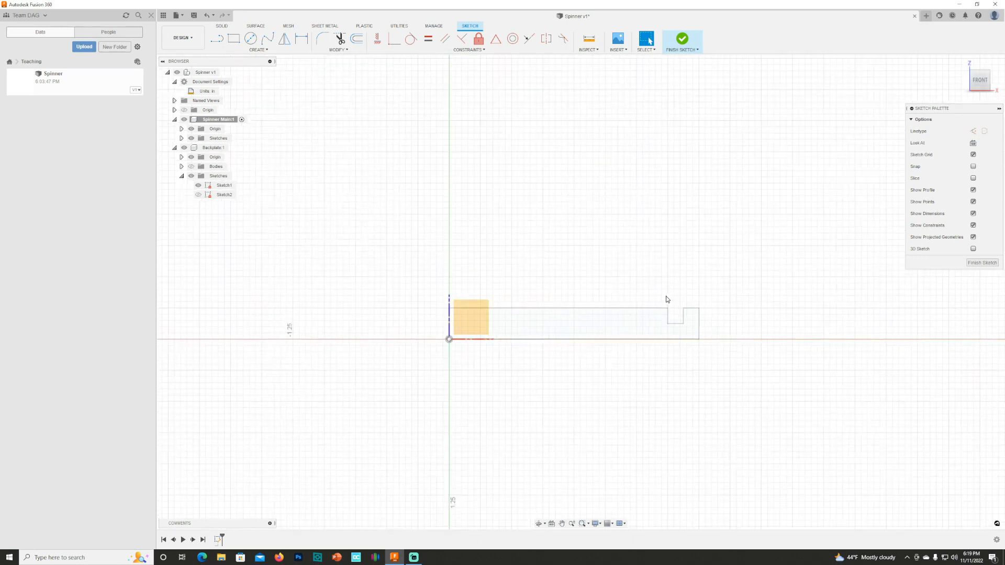
key("s")
left_click(673, 315)
scroll(670, 311, "up", 3)
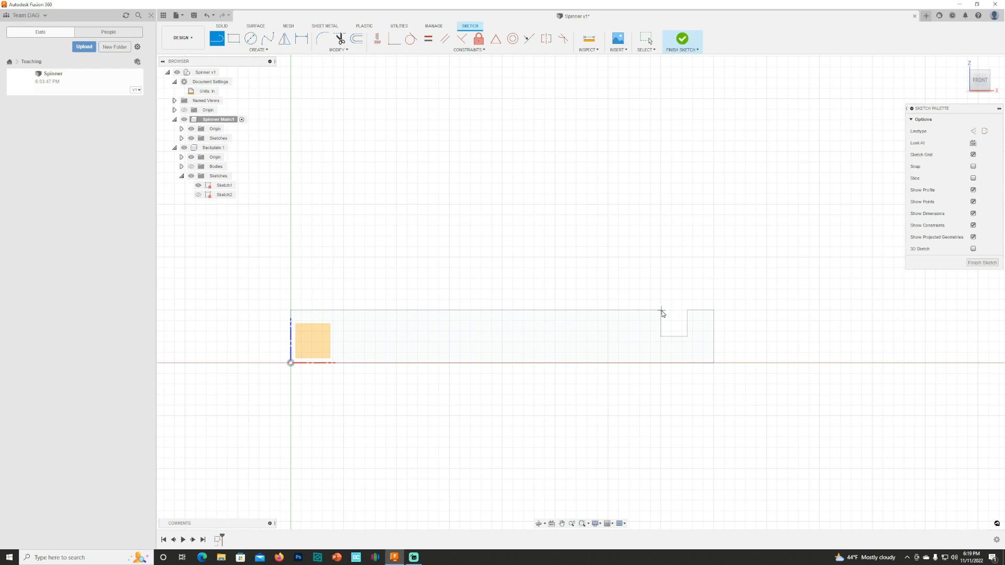
left_click(661, 310)
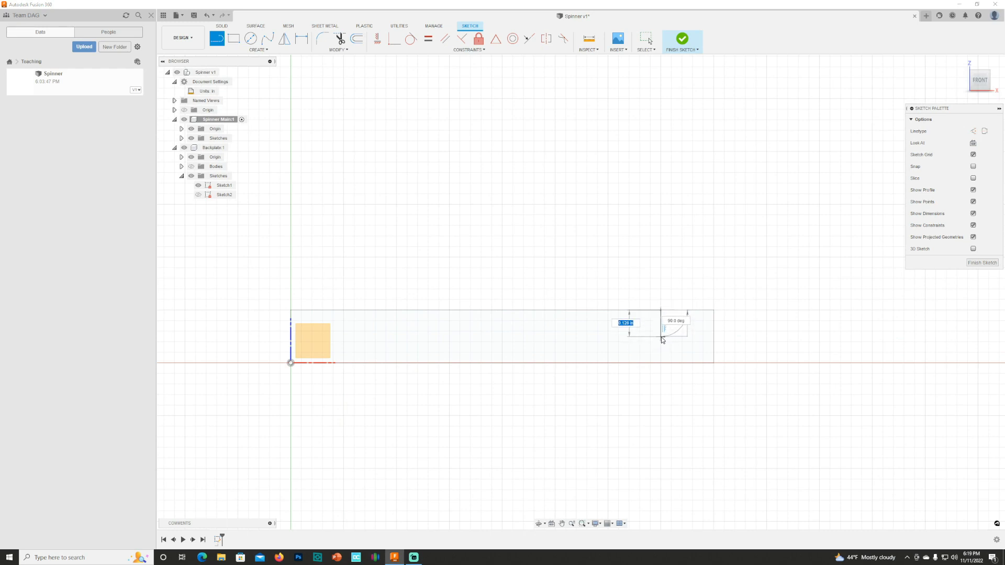
left_click(661, 337)
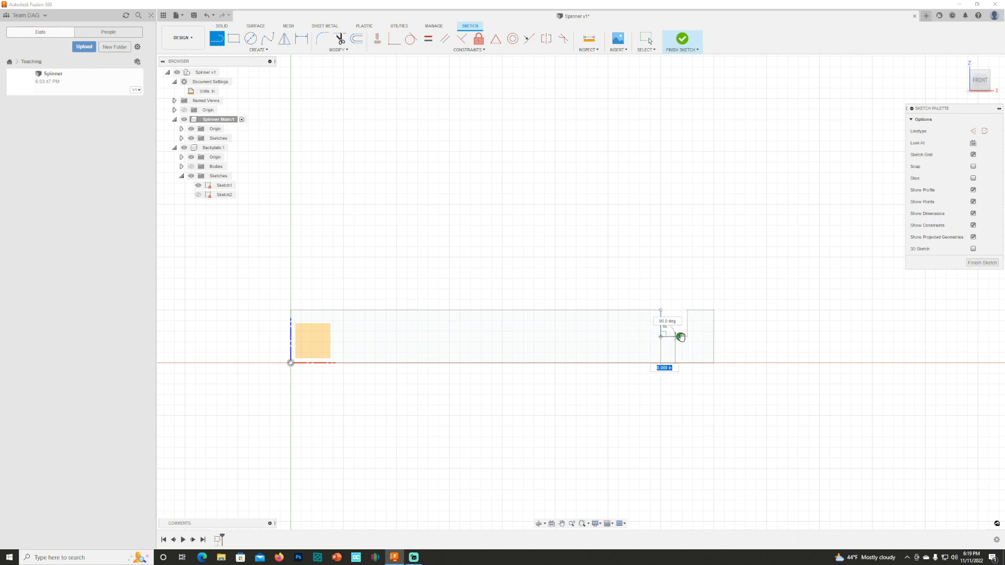
left_click(687, 336)
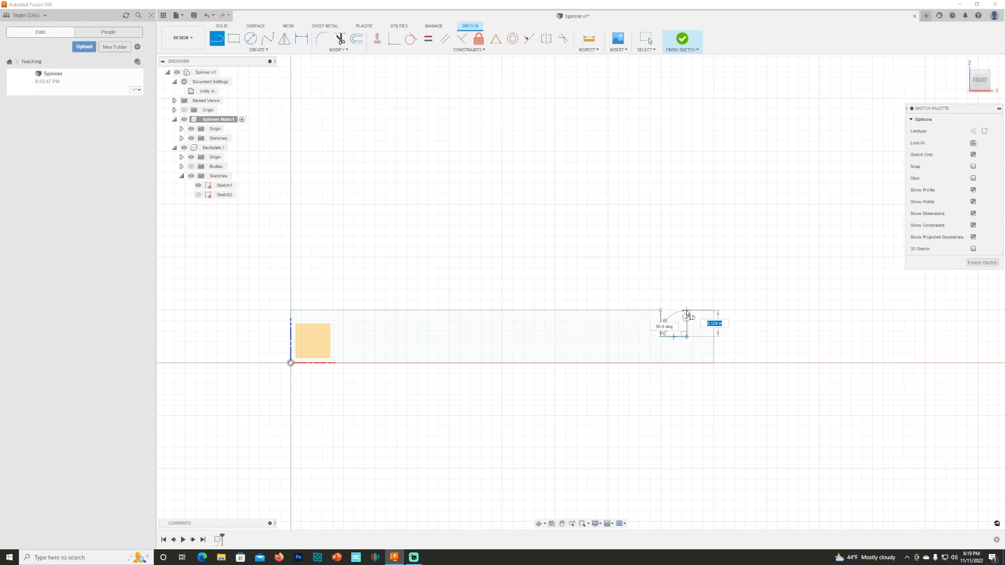
left_click(687, 310)
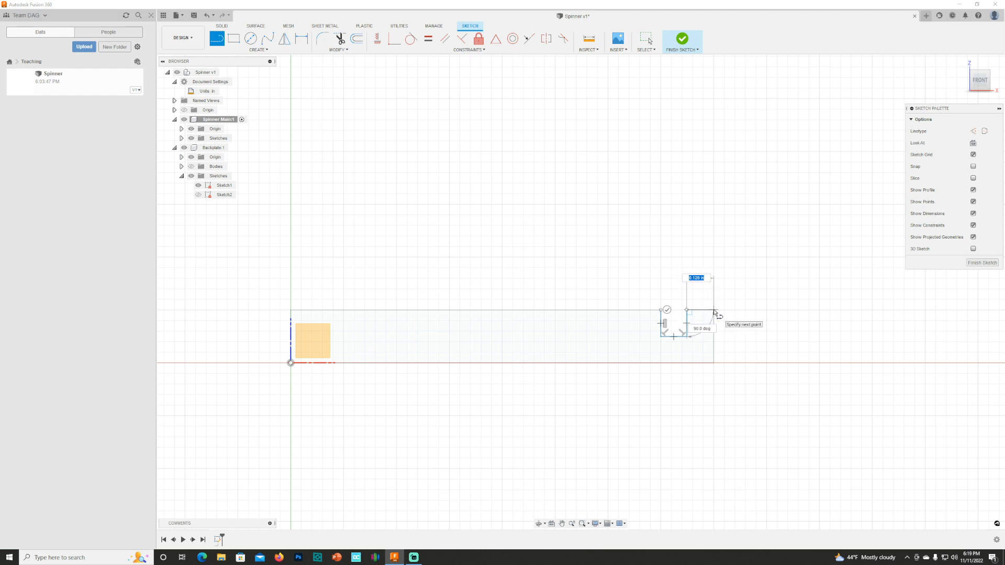
left_click(714, 310)
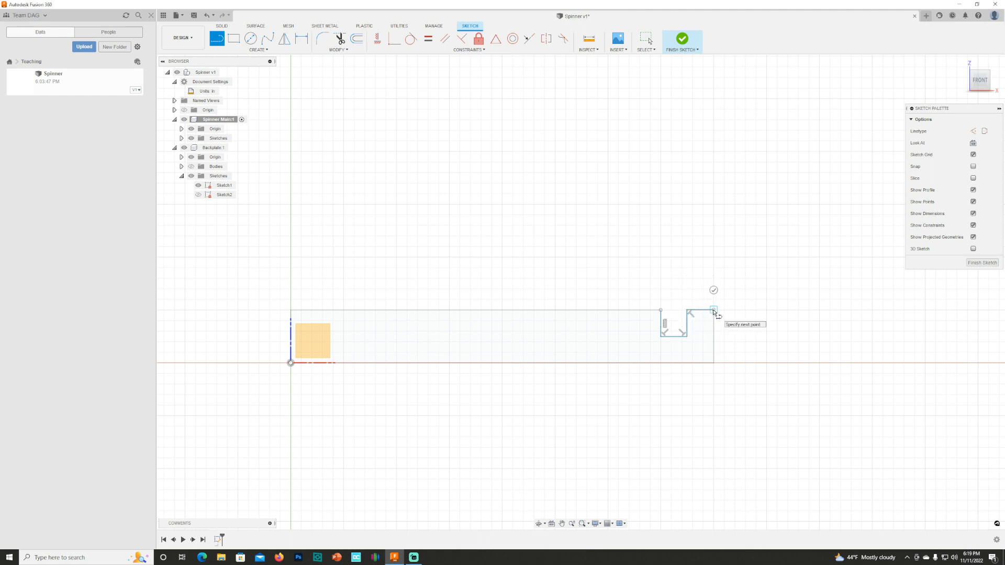
key("Escape")
Draw a 4 in vertical line upward from the origin
scroll(726, 333, "down", 3)
scroll(719, 342, "up", 1)
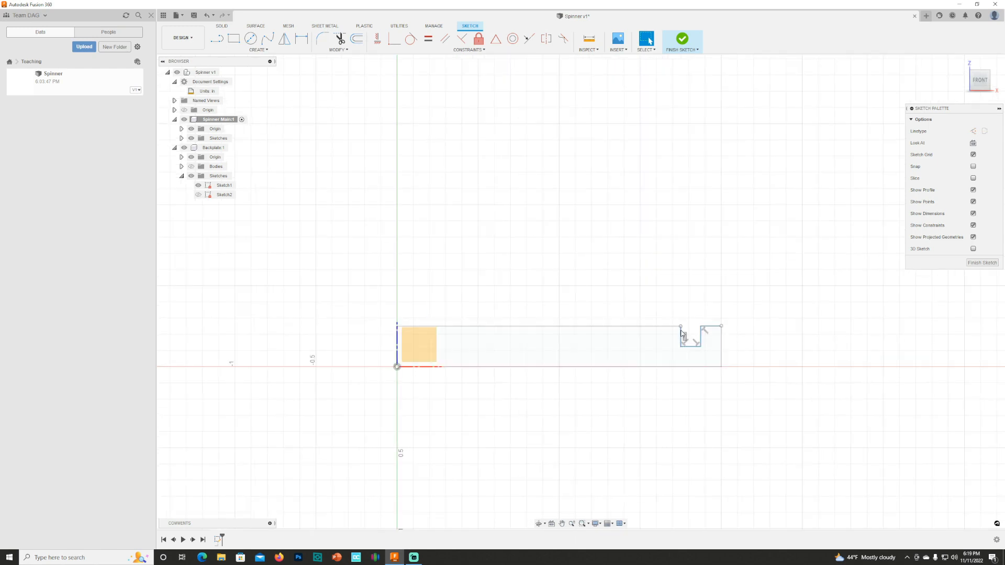
scroll(686, 376, "up", 1)
scroll(686, 379, "down", 2)
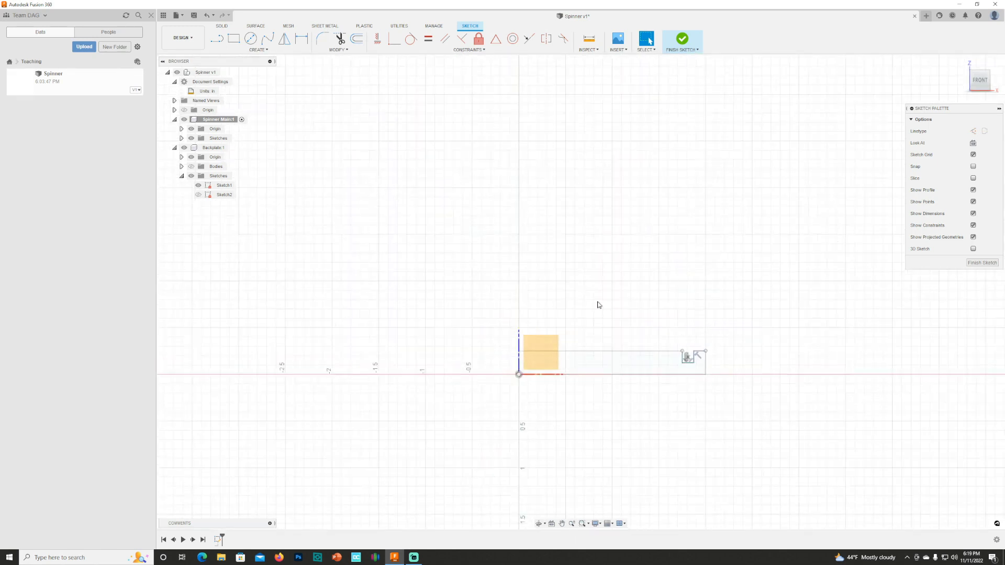
key("s")
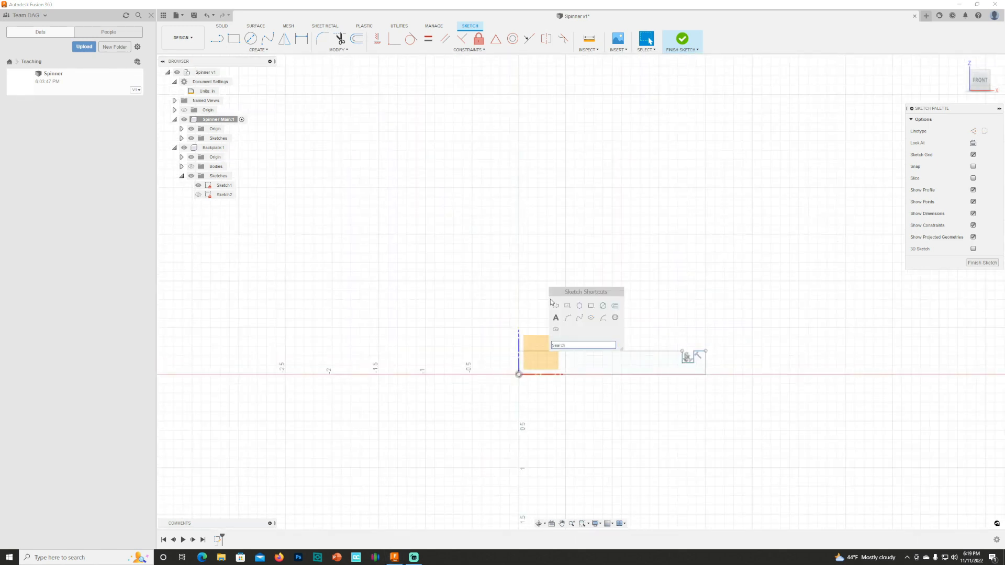
left_click(556, 308)
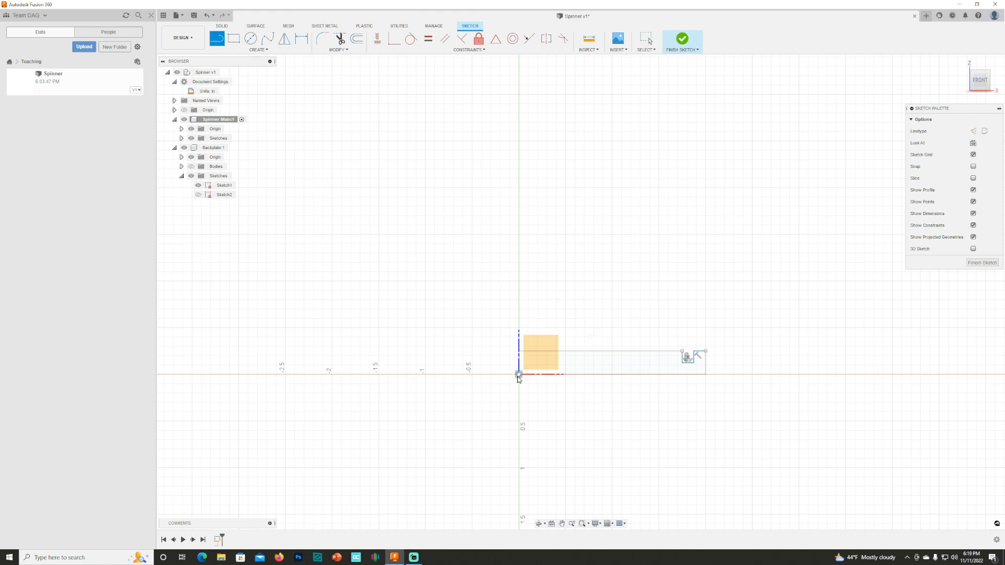
left_click(518, 374)
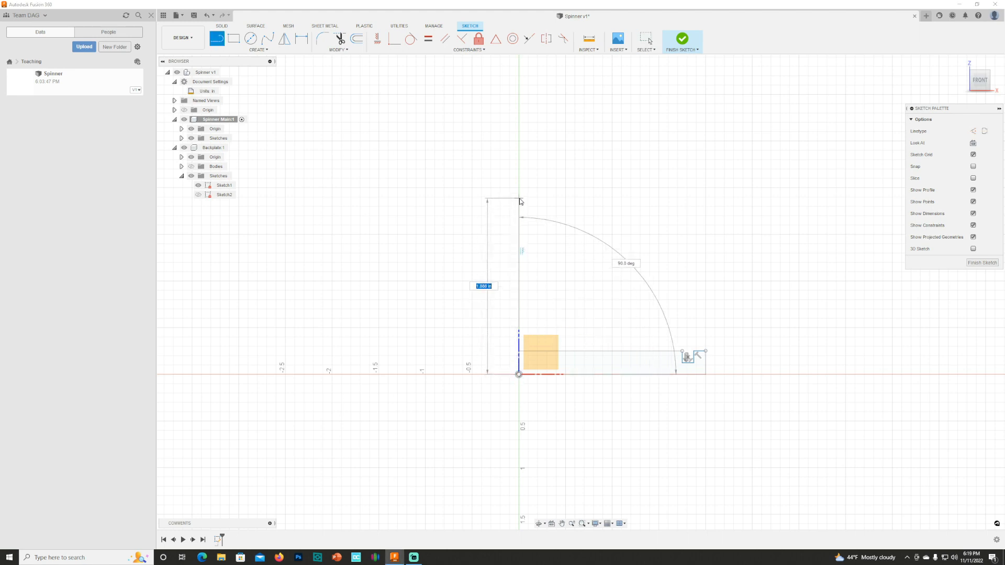
type("4")
key("Return")
key("Escape")
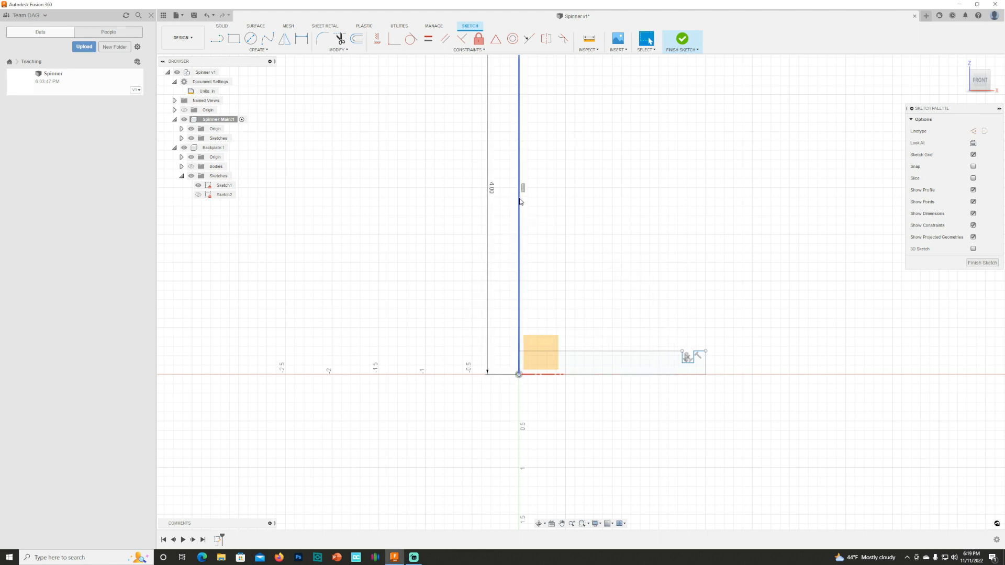
Set the vertical line's length to 3.75 in
scroll(457, 529, "down", 3)
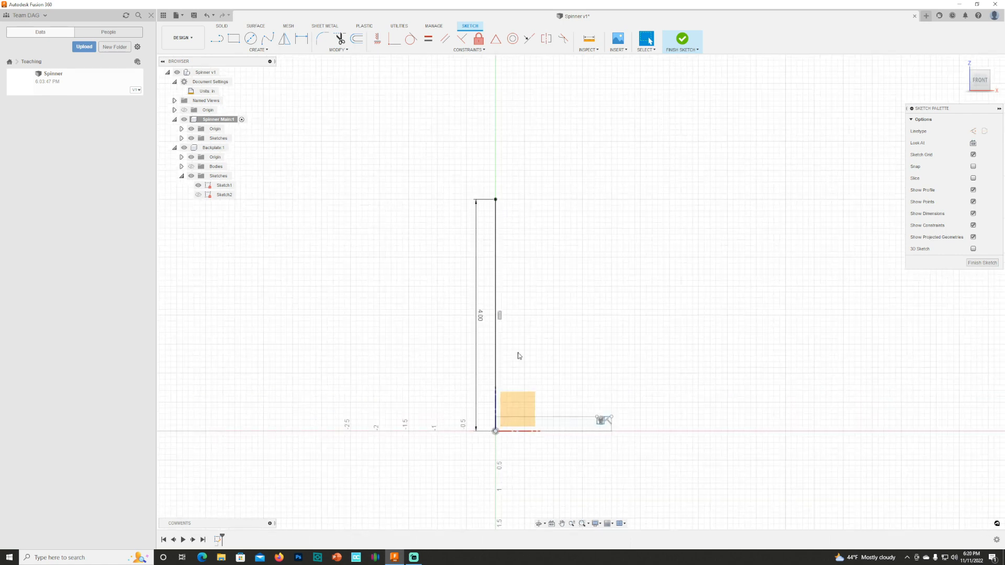
scroll(499, 338, "up", 2)
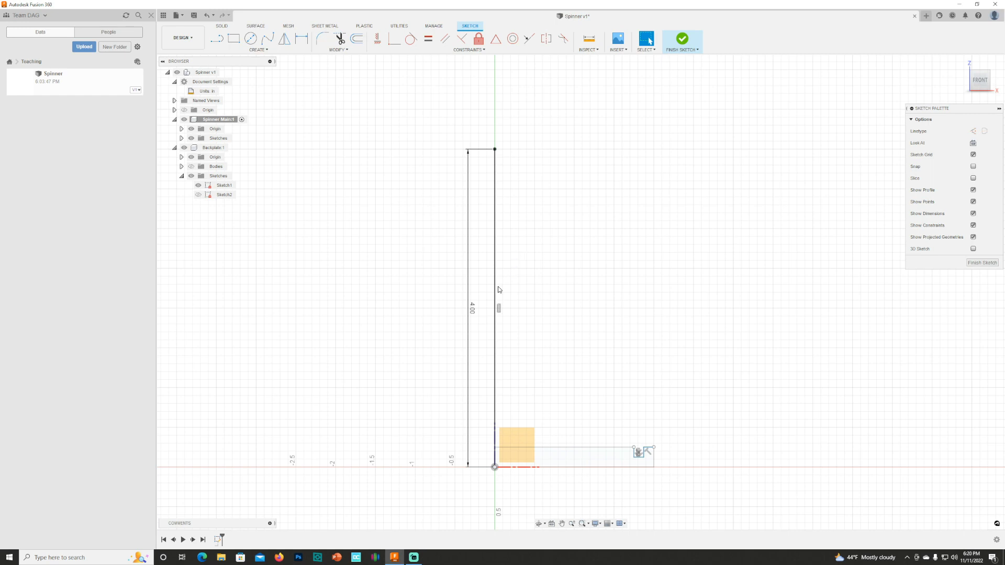
double_click(473, 310)
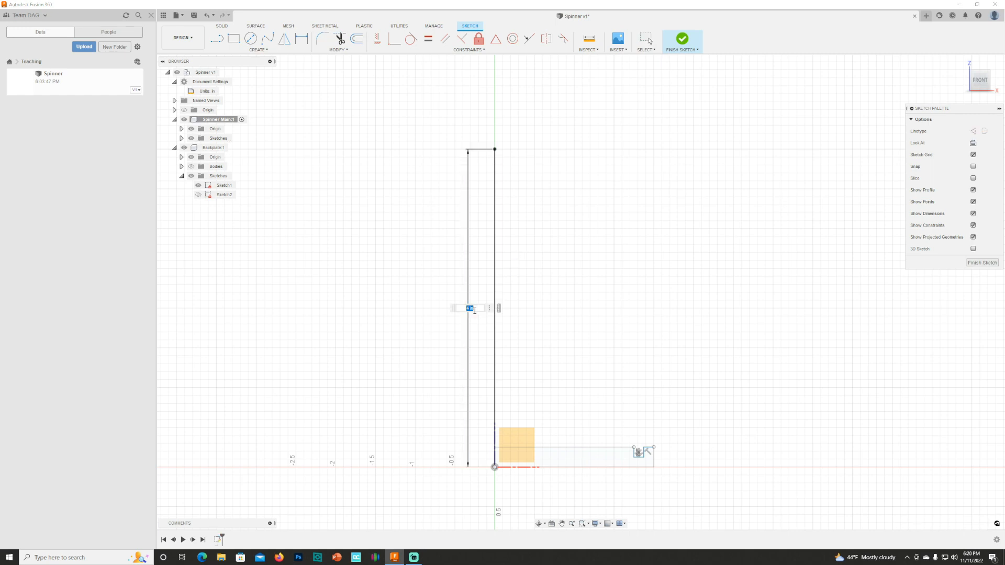
key("Return")
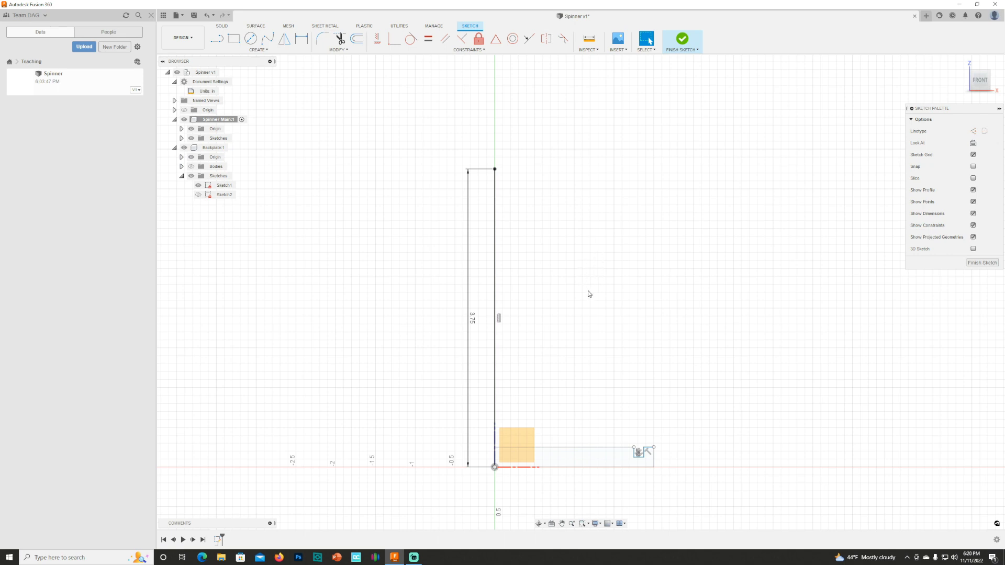
Draw a fit point spline from the backplate profile's outer upper corner through two intermediate points to the 3.75 in line's upper end
key("s")
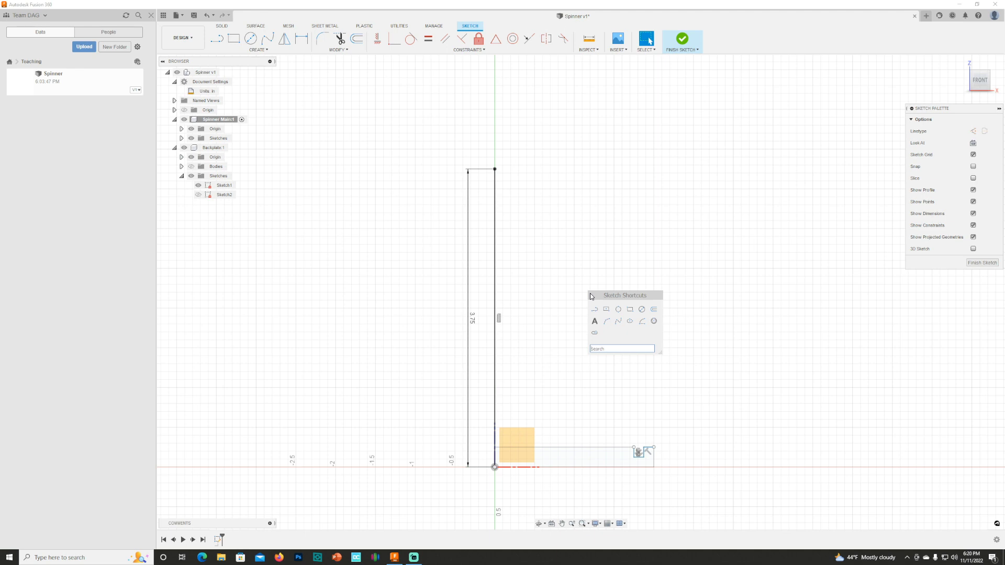
left_click(619, 325)
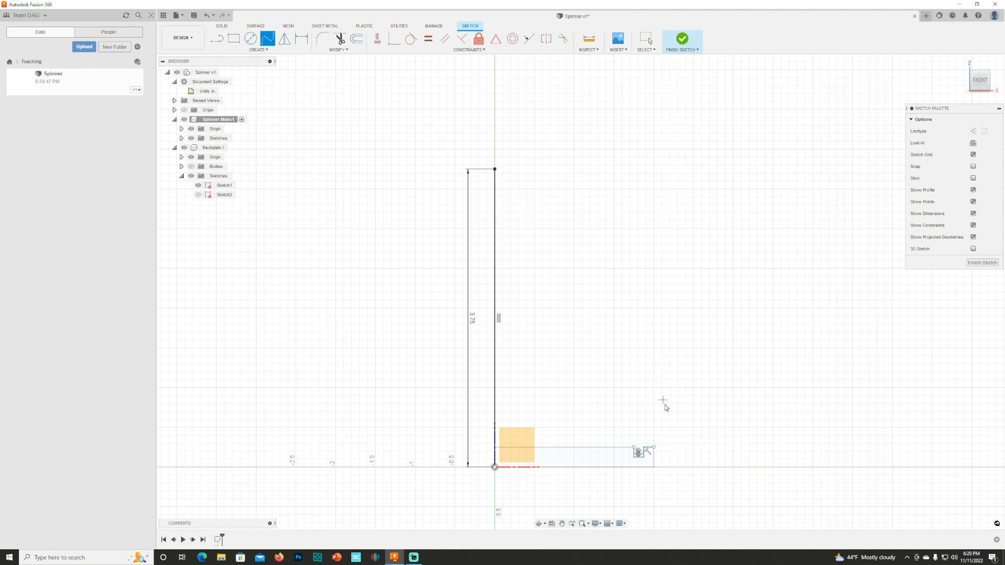
left_click(654, 448)
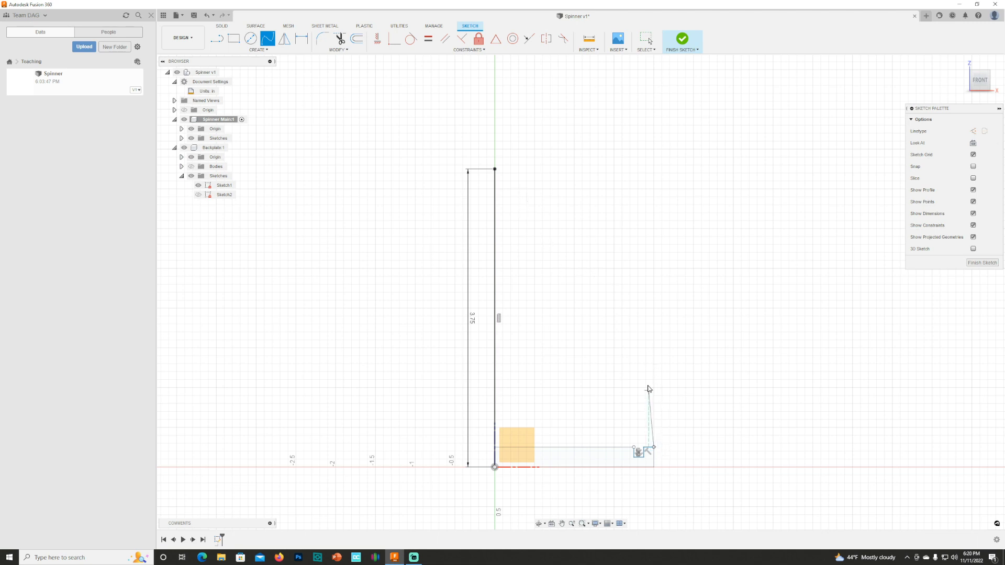
left_click(642, 317)
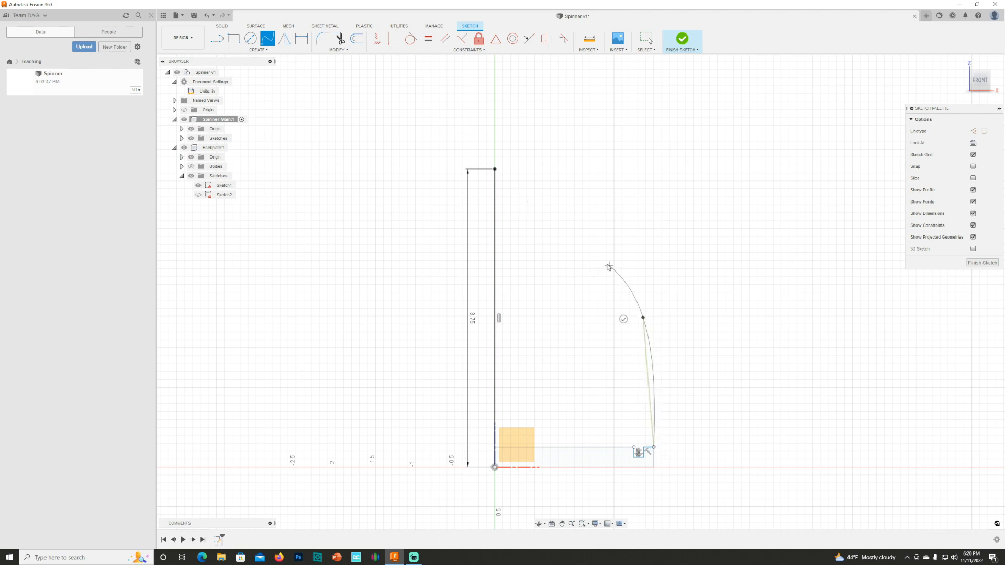
left_click(560, 184)
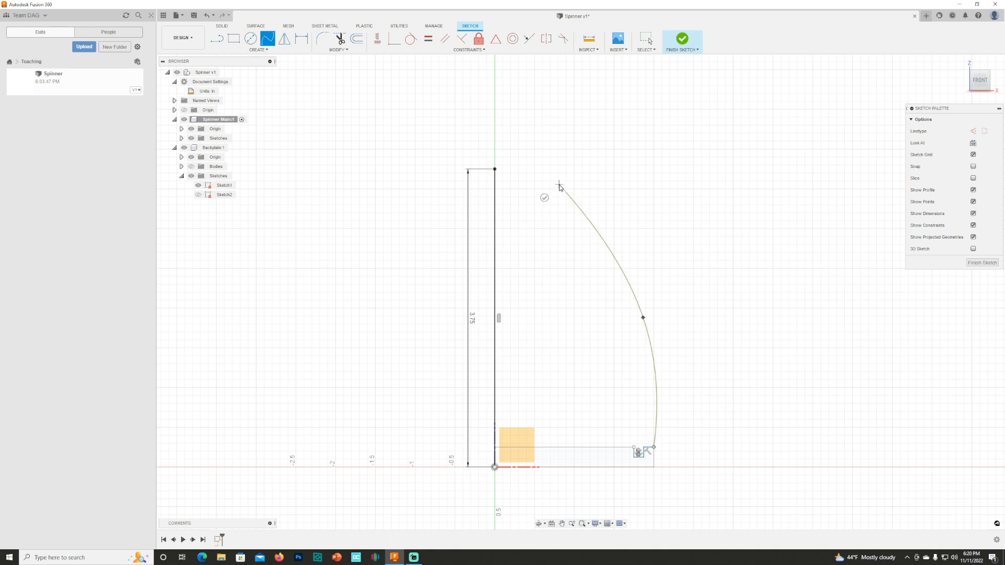
left_click(495, 170)
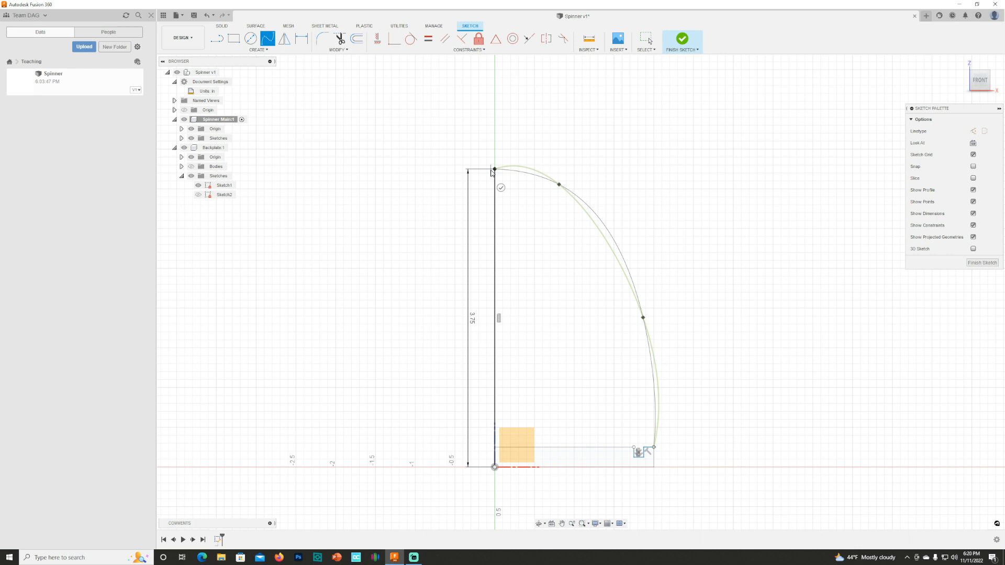
key("Escape")
Reshape the outer spline by moving its upper middle point to about X 1.08, Z 3.19 in and its lower one to about X 1.77, Z 1.85 in
left_click(530, 168)
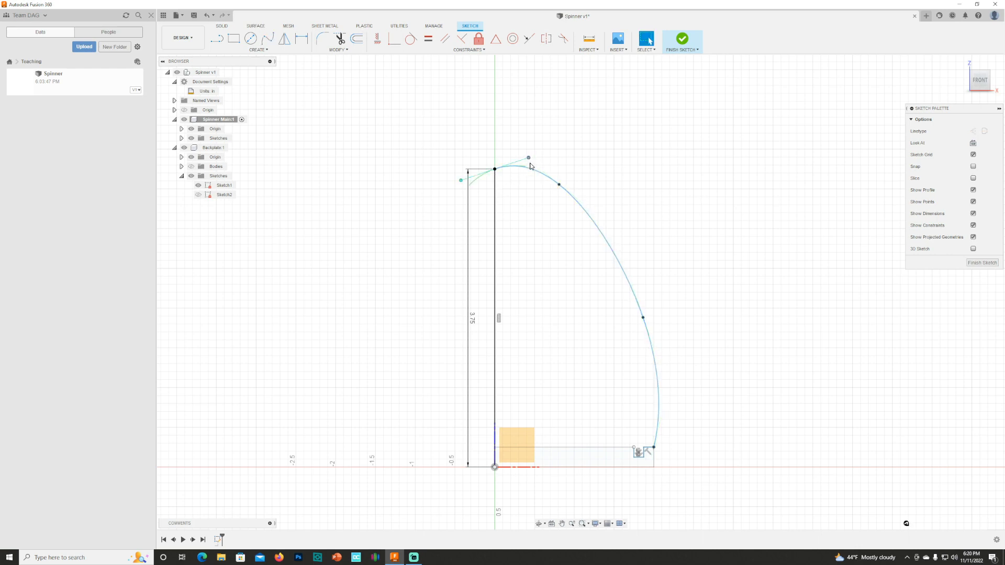
left_click_drag(530, 167, 581, 217)
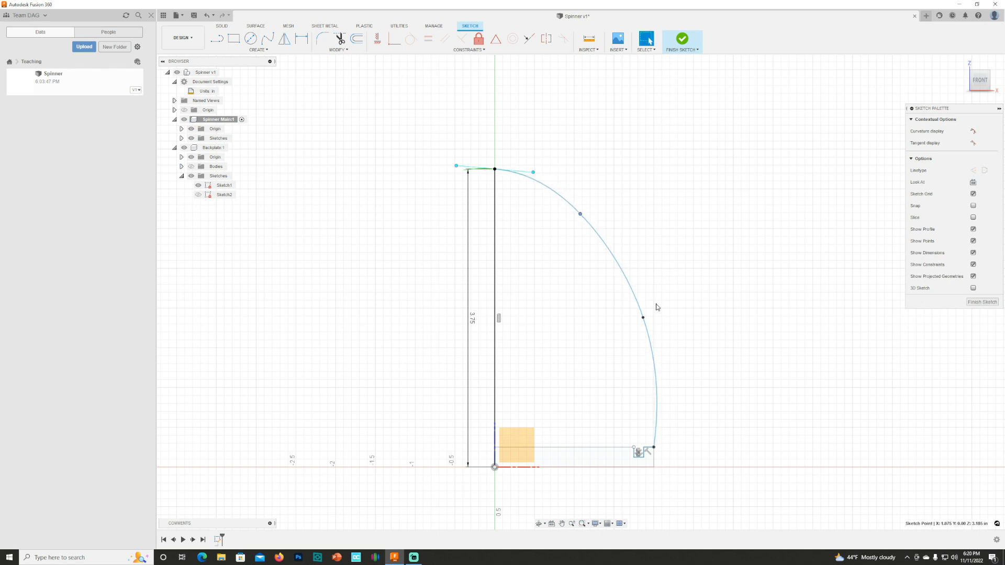
left_click_drag(643, 319, 636, 322)
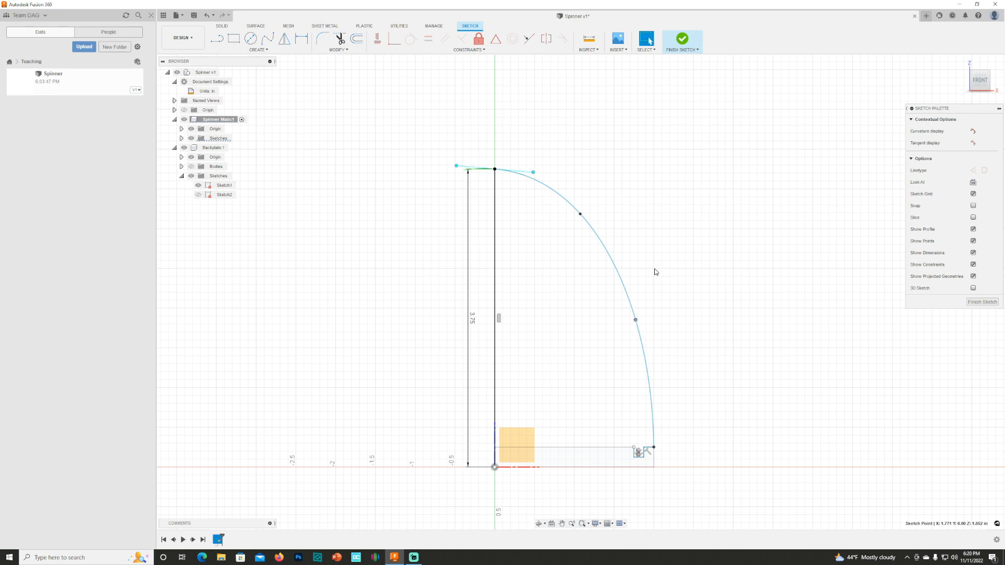
Draw a 0.75 in vertical line downward from the spline's apex along the centre line
key("s")
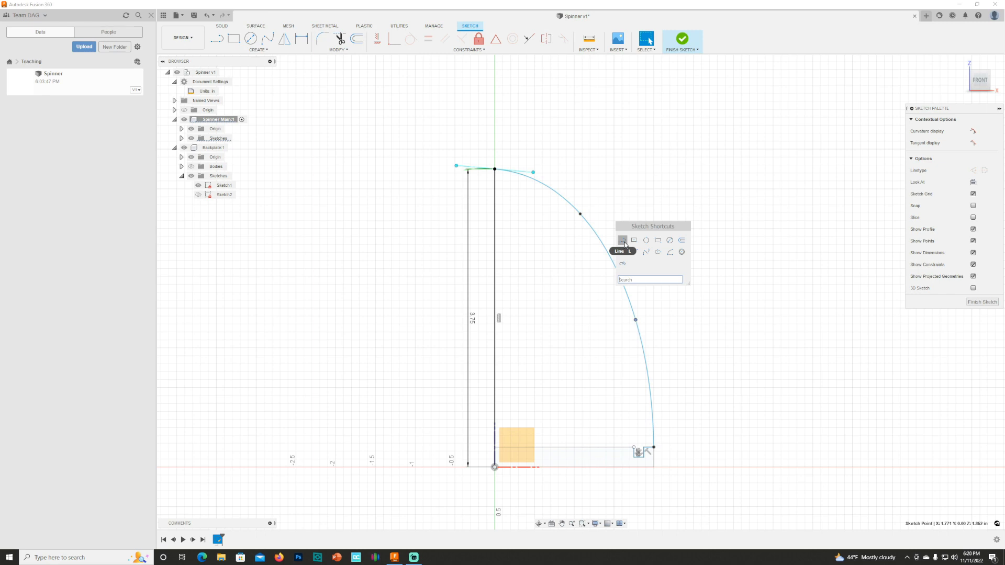
left_click(622, 242)
left_click(495, 170)
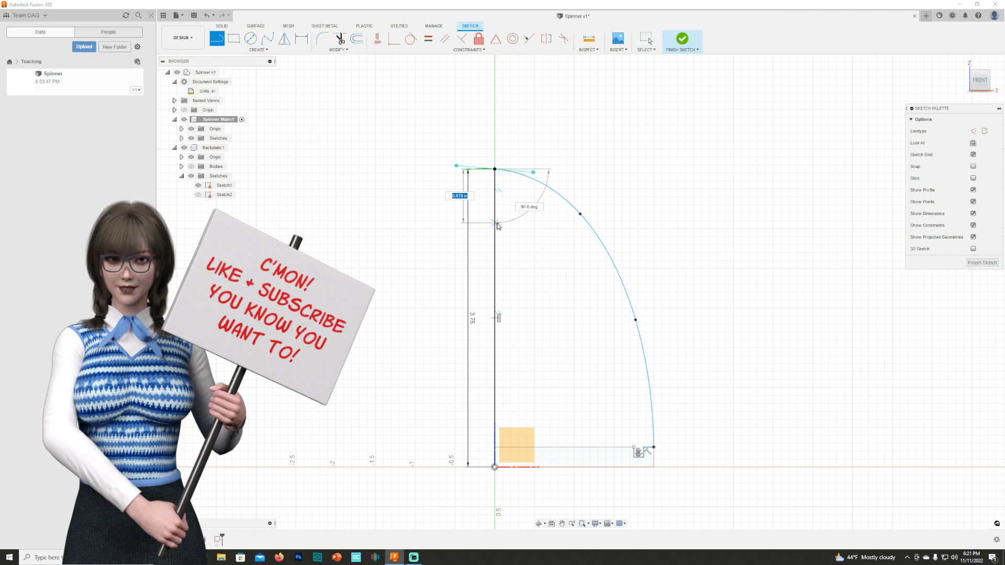
type(".75")
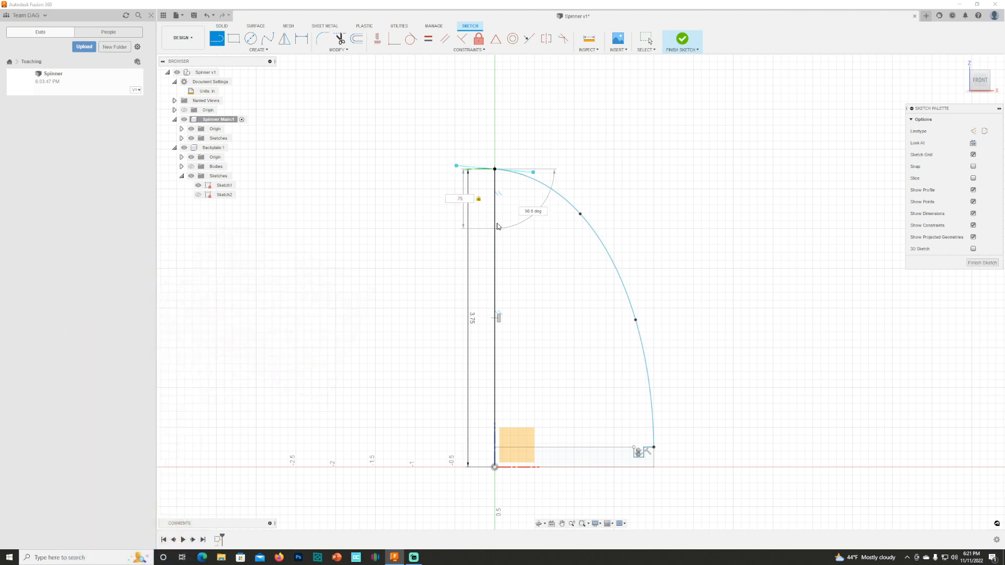
key("Return")
key("Escape")
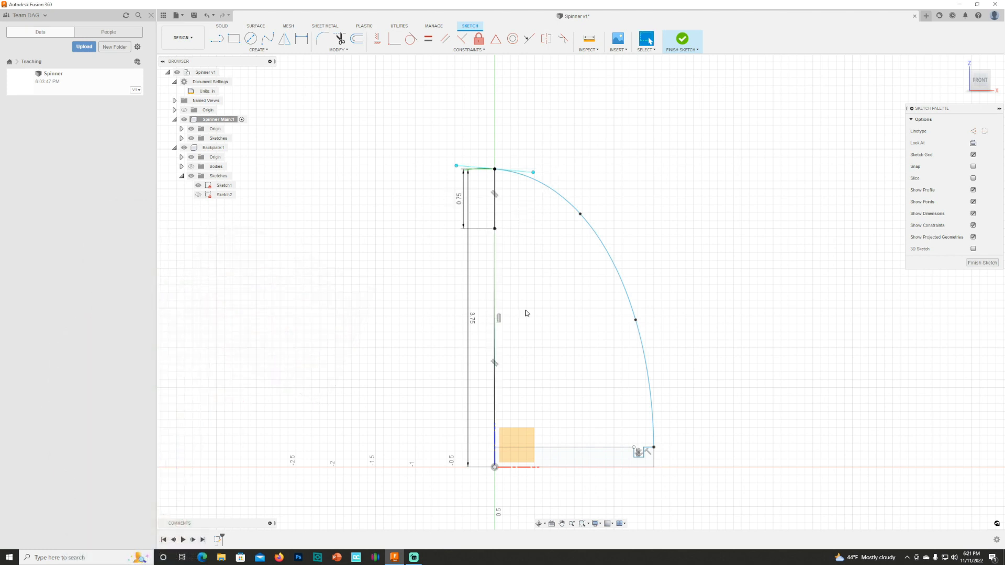
Draw an inner fit point spline from the groove's inner upper corner through three intermediate points to the 0.75 in line's lower end
key("s")
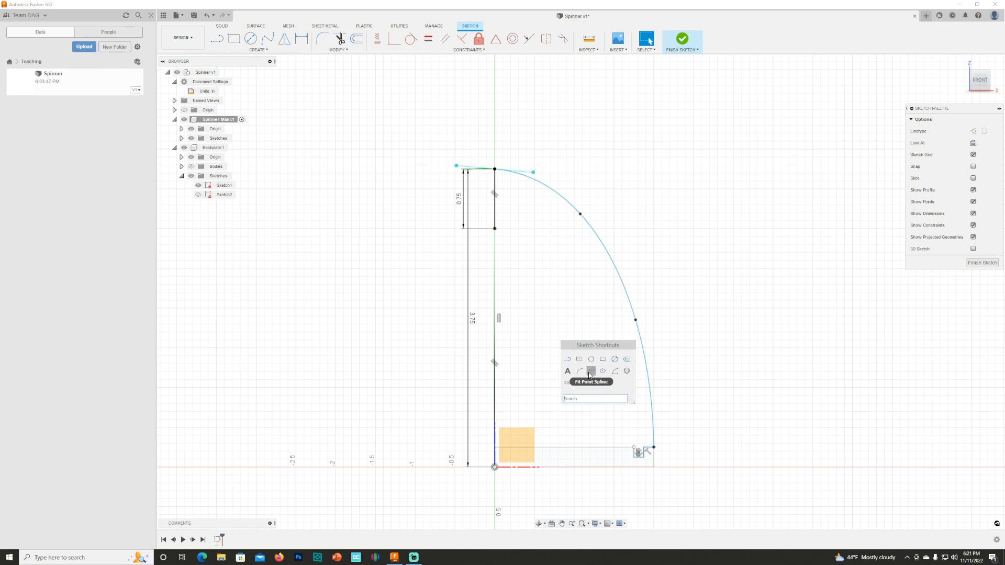
left_click(591, 372)
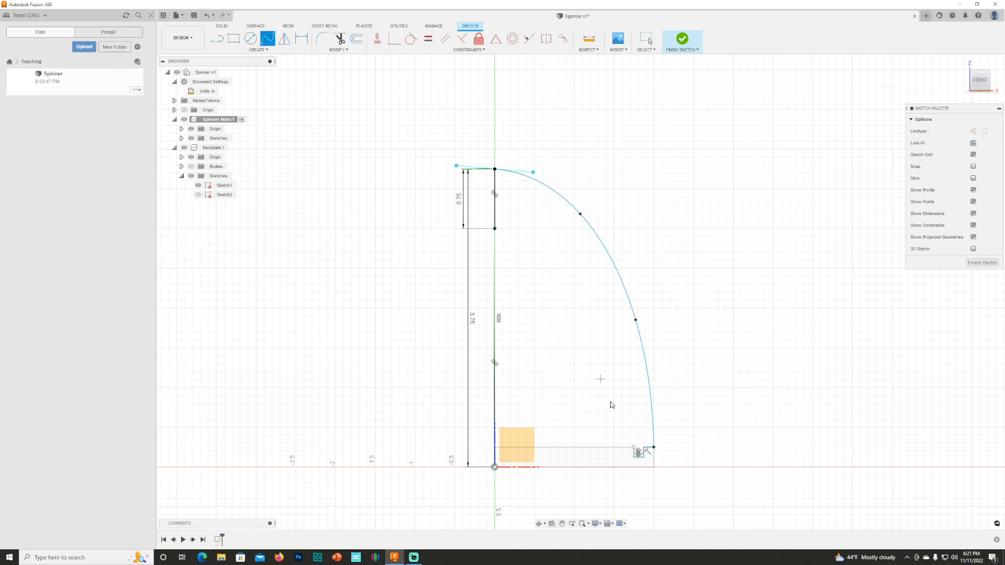
left_click(634, 448)
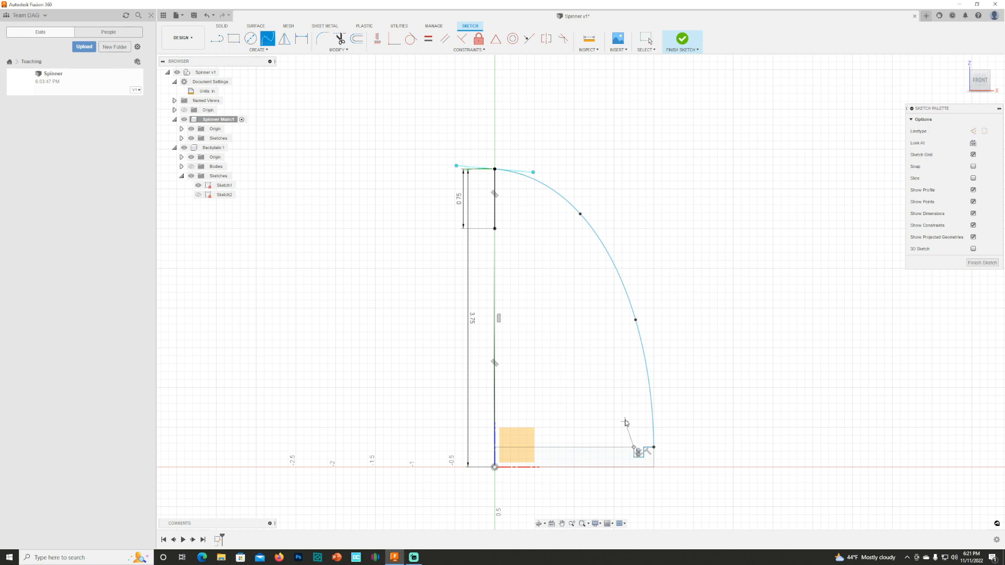
left_click(629, 378)
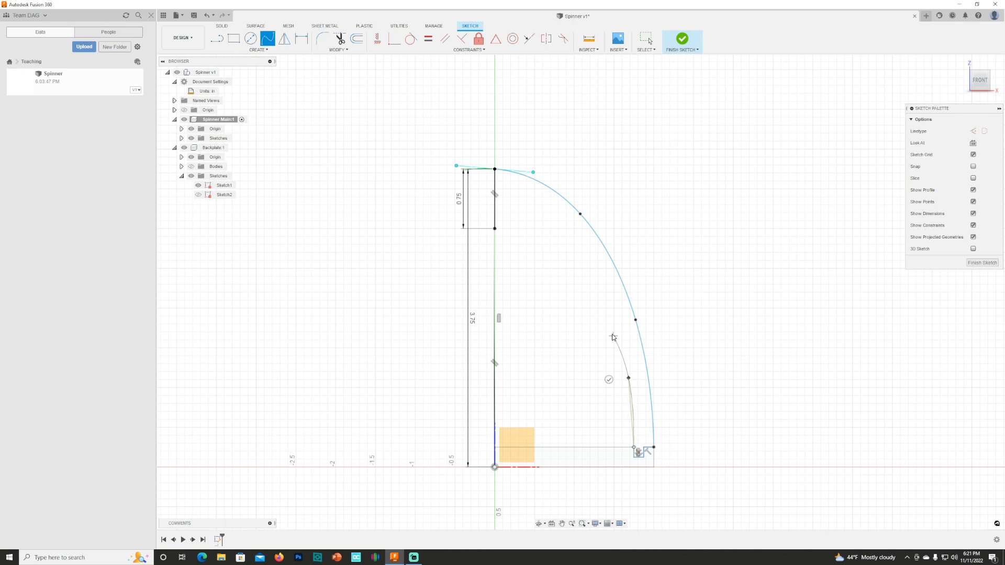
left_click(604, 288)
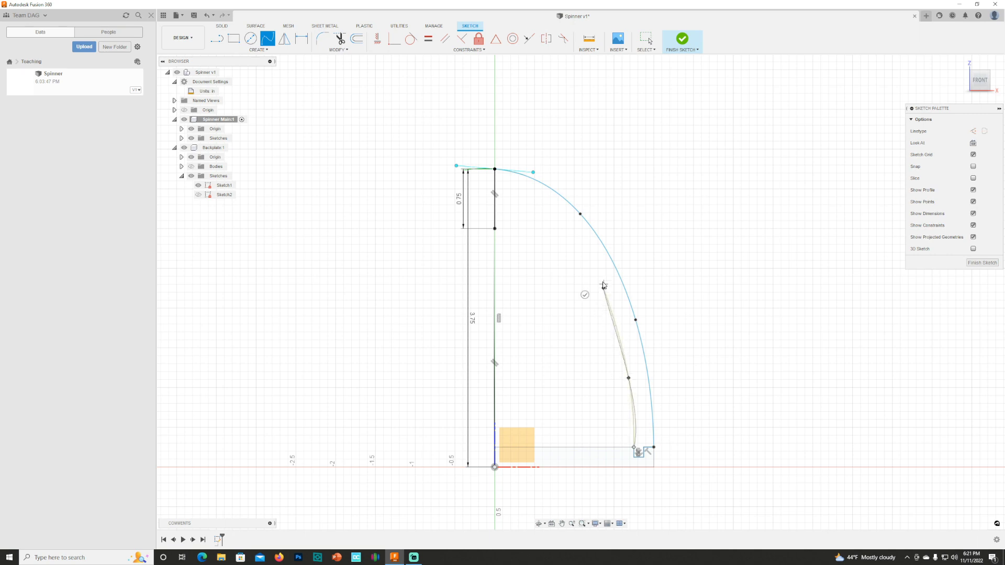
left_click(557, 237)
left_click(495, 229)
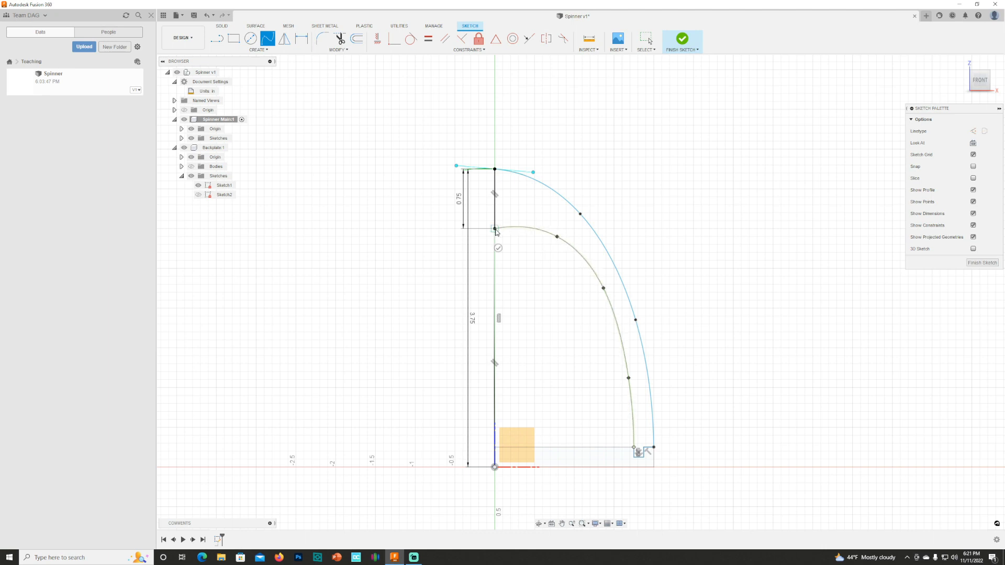
key("Escape")
Level the tangent handle at the inner spline's upper end so it runs about horizontally, and finish the sketch
left_click(507, 227)
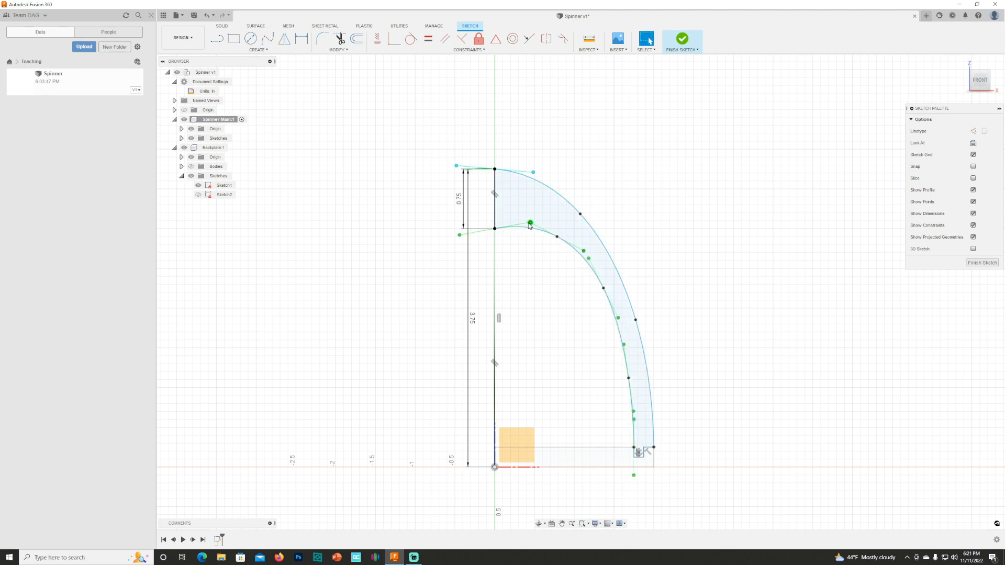
left_click_drag(530, 223, 532, 231)
key("Escape")
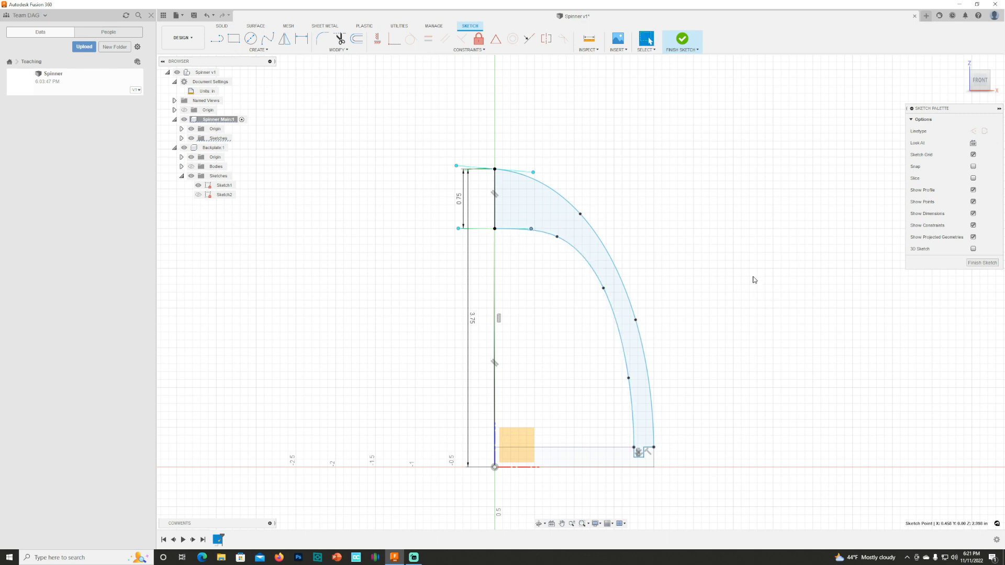
left_click(975, 265)
Revolve the closed nose cone profile 360 degrees about the vertical centre line as a new body
scroll(595, 281, "down", 3)
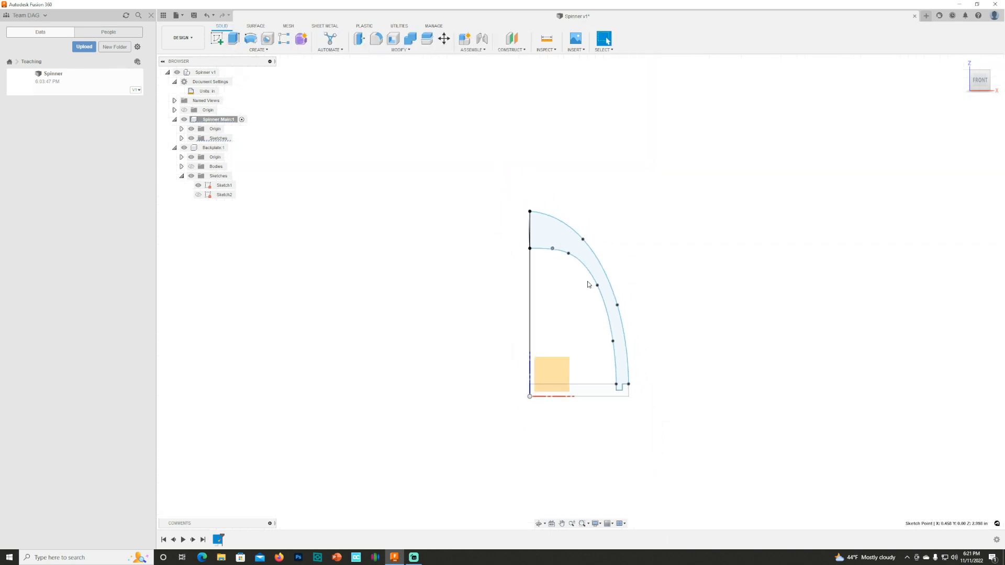
mouse_move(605, 278)
middle_mouse_down("shift")
mouse_move(574, 292)
mouse_move(555, 245)
middle_mouse_up("shift")
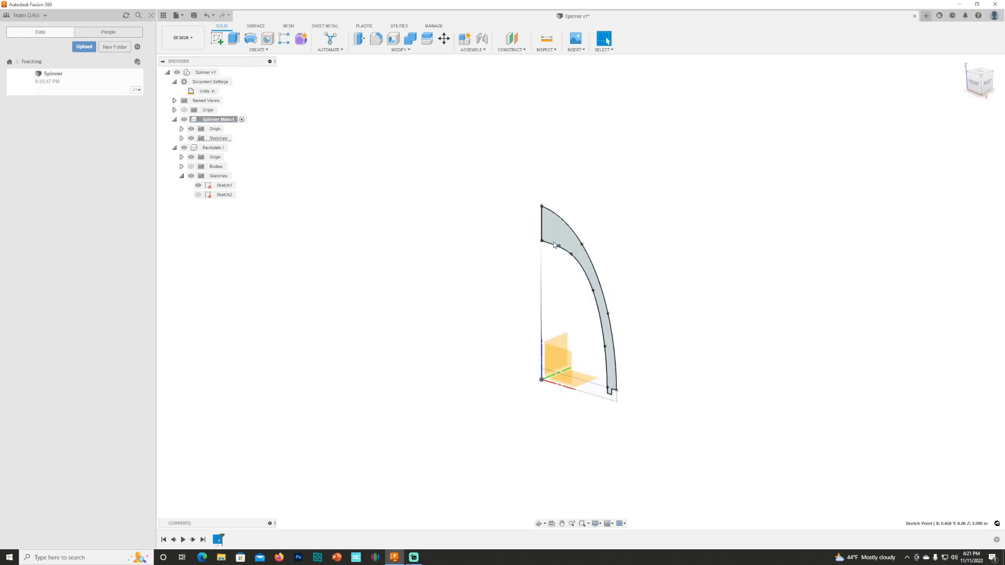
left_click(563, 233)
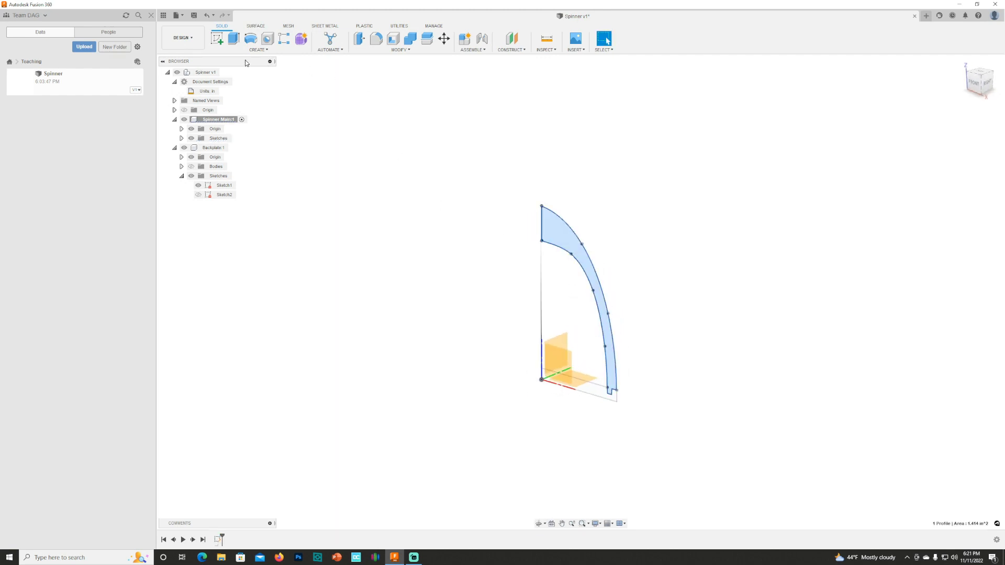
left_click(250, 52)
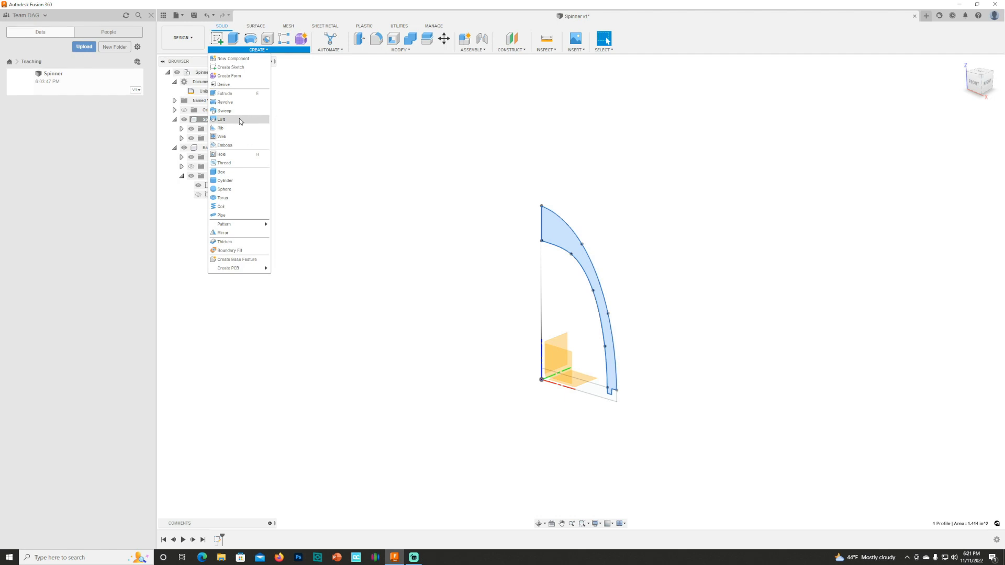
left_click(236, 103)
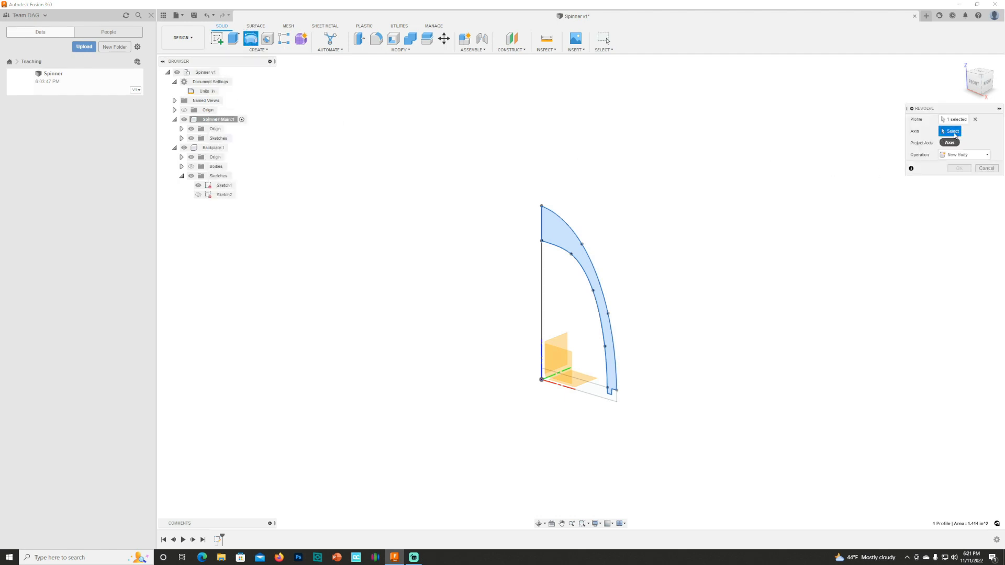
left_click(542, 298)
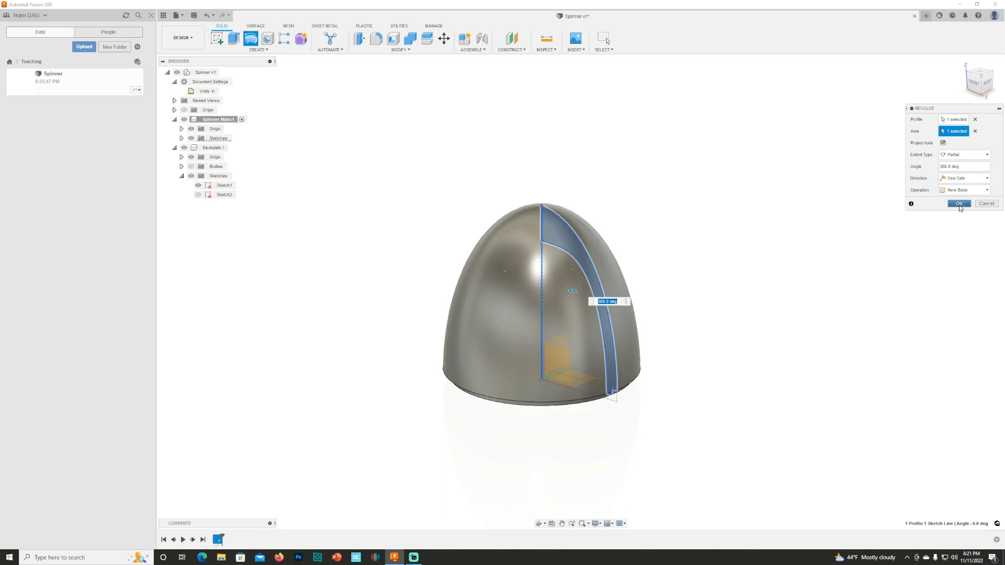
left_click(959, 204)
Show the Backplate bodies together with the nose cone and activate the top-level Spinner component
middle_click_drag(629, 284, 624, 316, "shift")
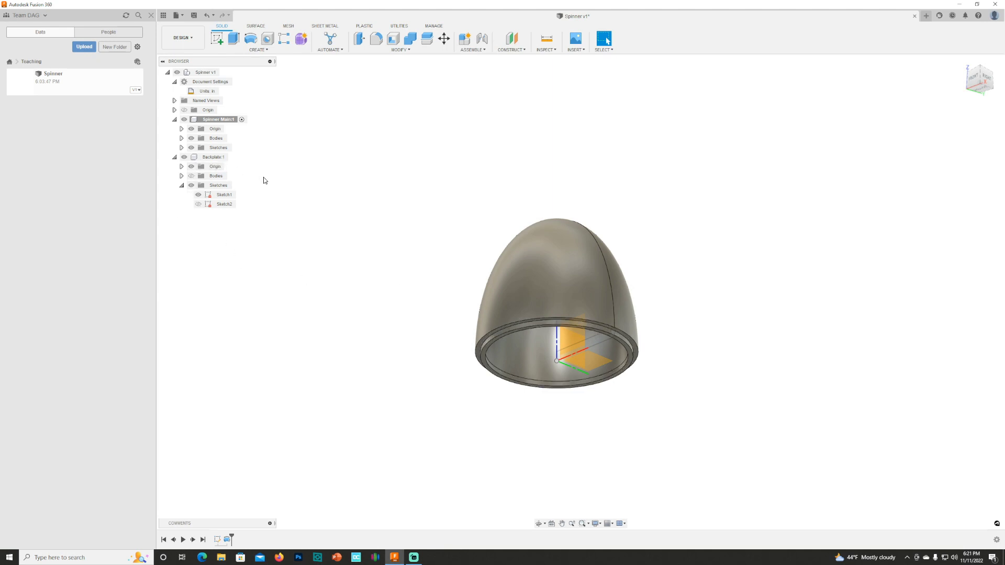
left_click(192, 176)
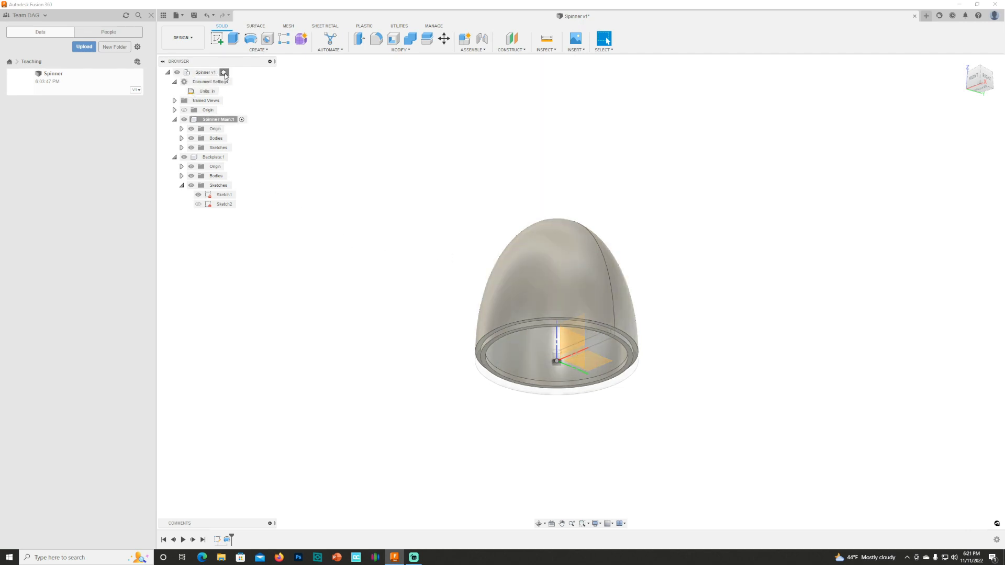
left_click(226, 72)
left_click(444, 219)
middle_click_drag(511, 257, 512, 304, "shift")
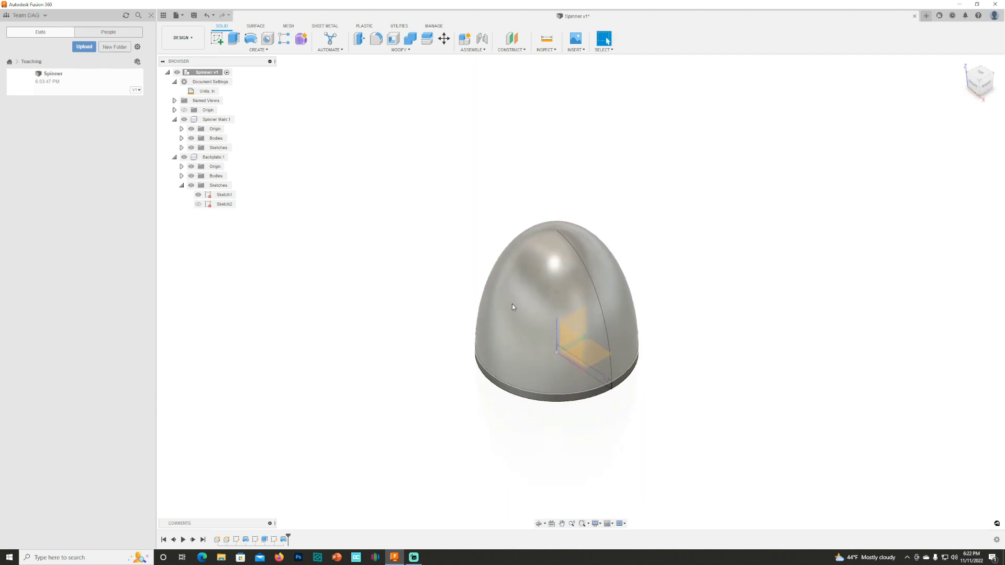
Hide the bodies of Backplate and Spinner Main, hide the Backplate's Sketch1 and show its Sketch2
left_click(191, 176)
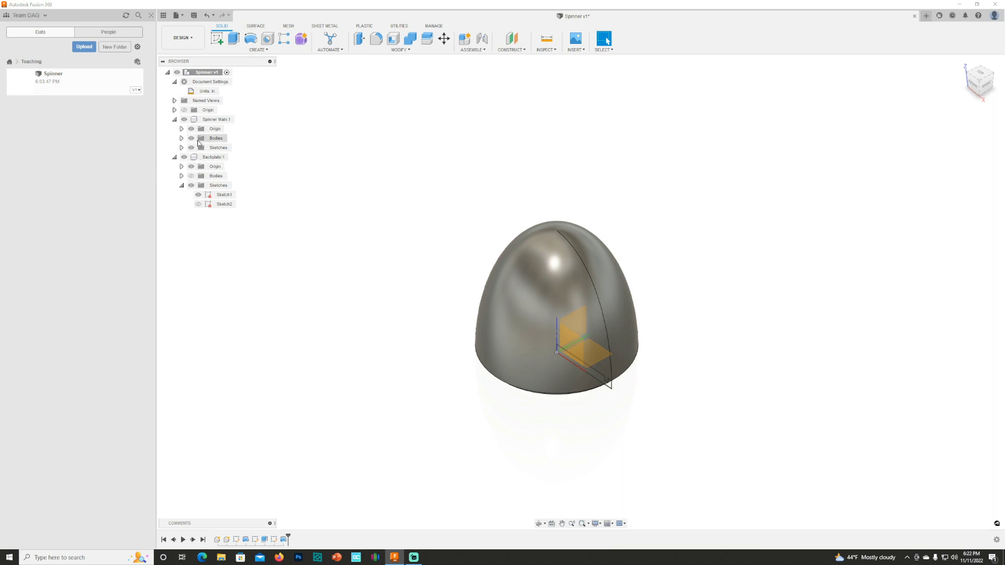
left_click(192, 139)
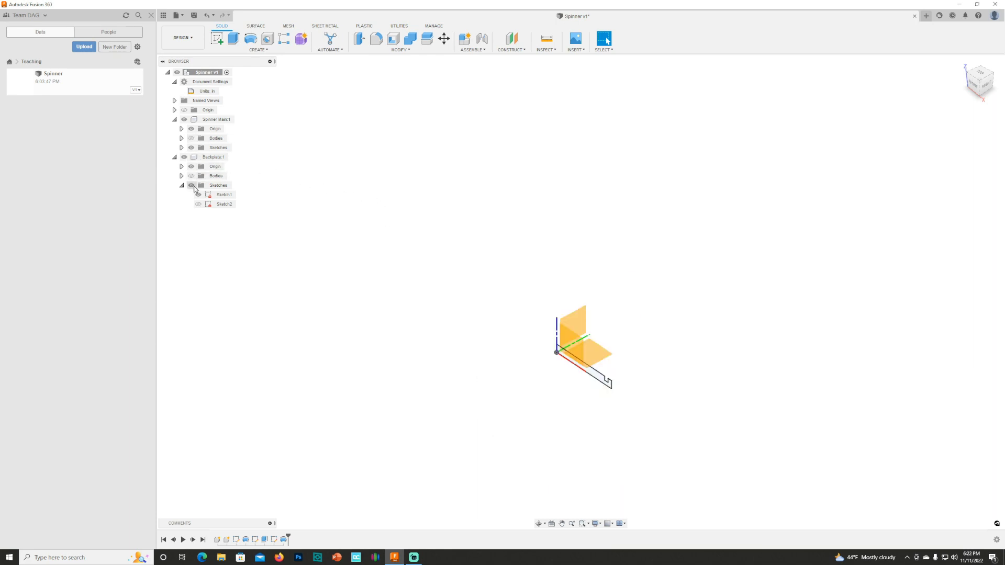
left_click(198, 195)
left_click(198, 204)
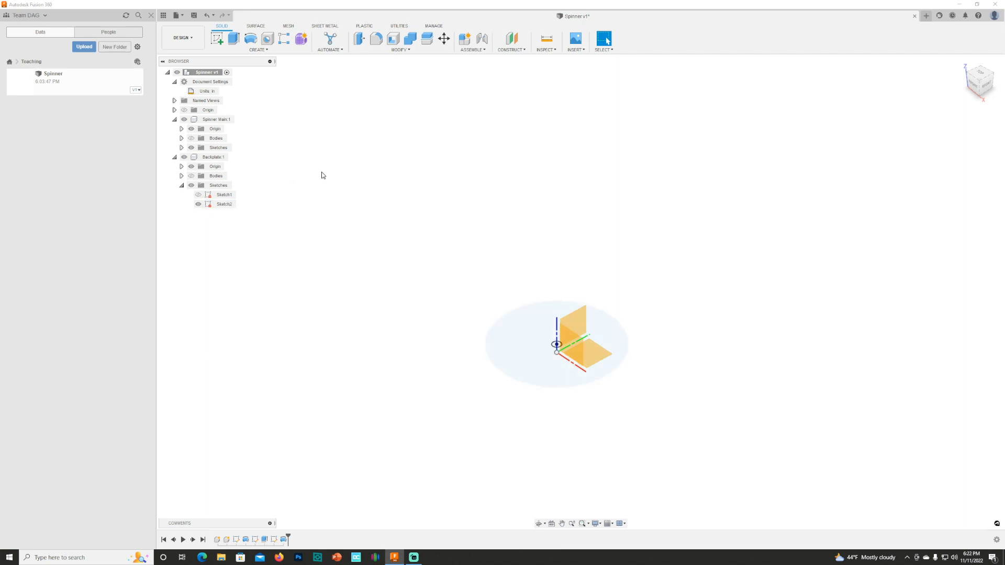
Create a construction plane offset 4 in above the outer circular profile of the Backplate's Sketch2
left_click(595, 354)
right_click(594, 353)
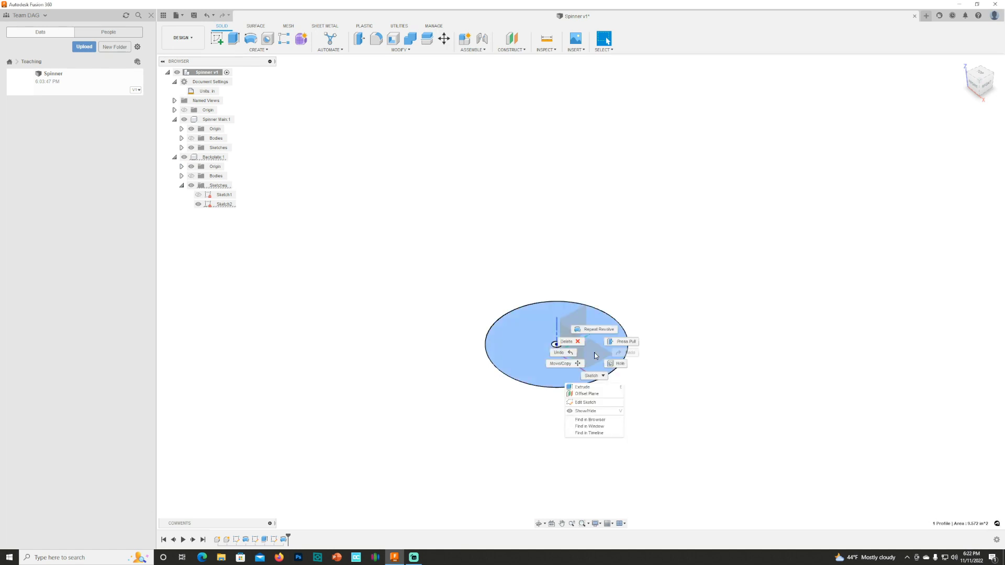
left_click(586, 394)
left_click_drag(553, 336, 554, 184)
type("4")
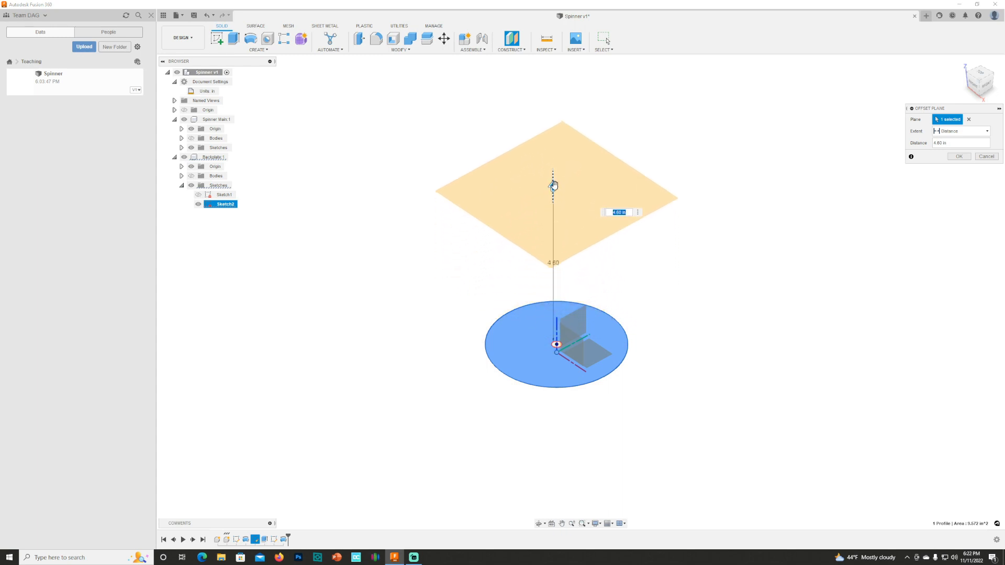
key("Return")
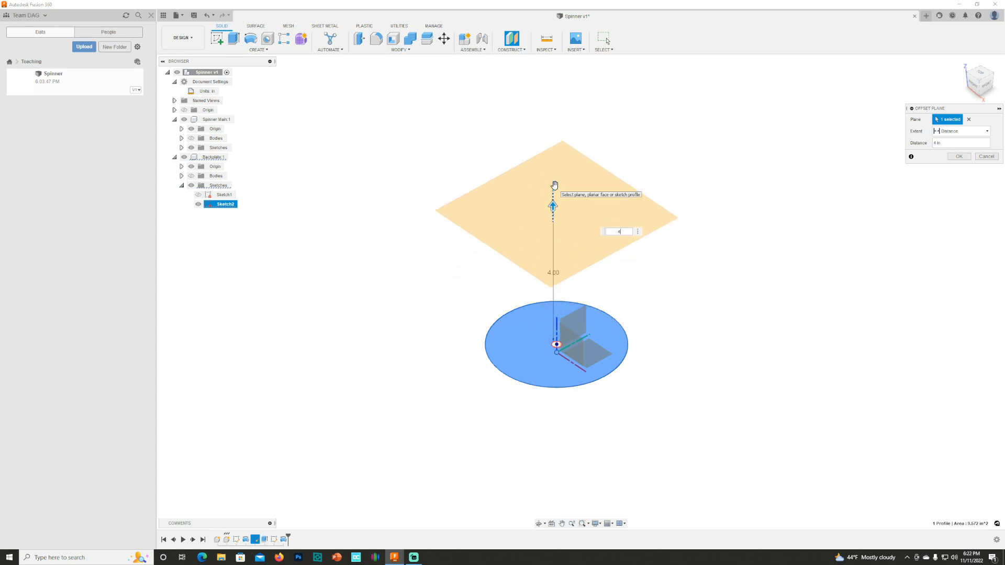
Start a sketch on the offset plane, show the Spinner Main bodies and draw an origin-centred circle matching the Backplate's centre circle
right_click(575, 227)
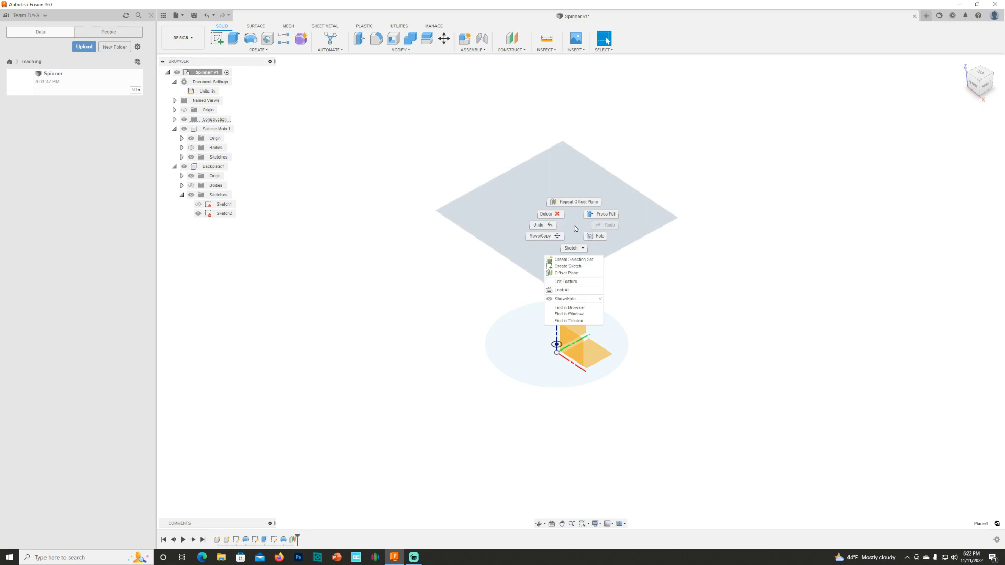
left_click(568, 266)
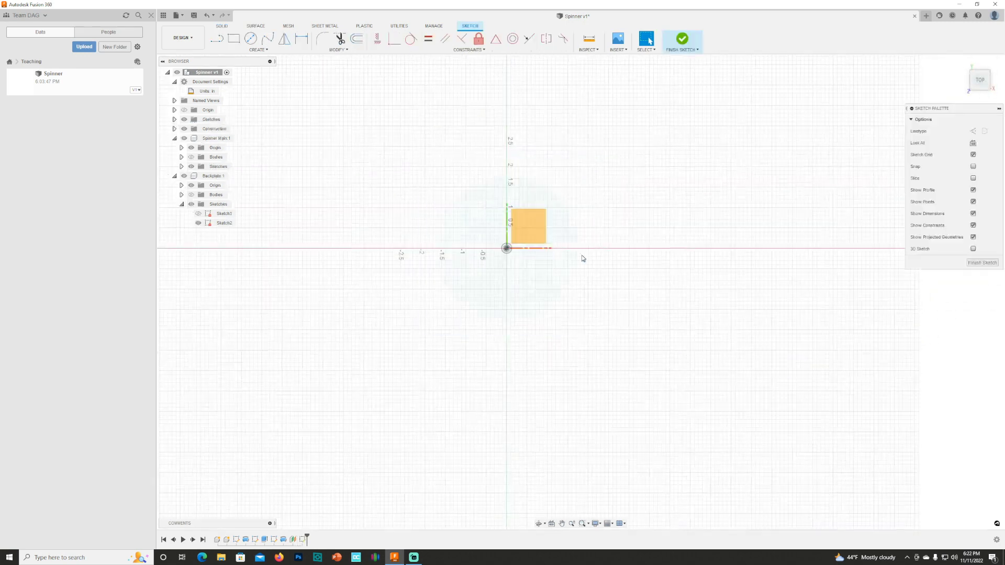
scroll(510, 258, "up", 3)
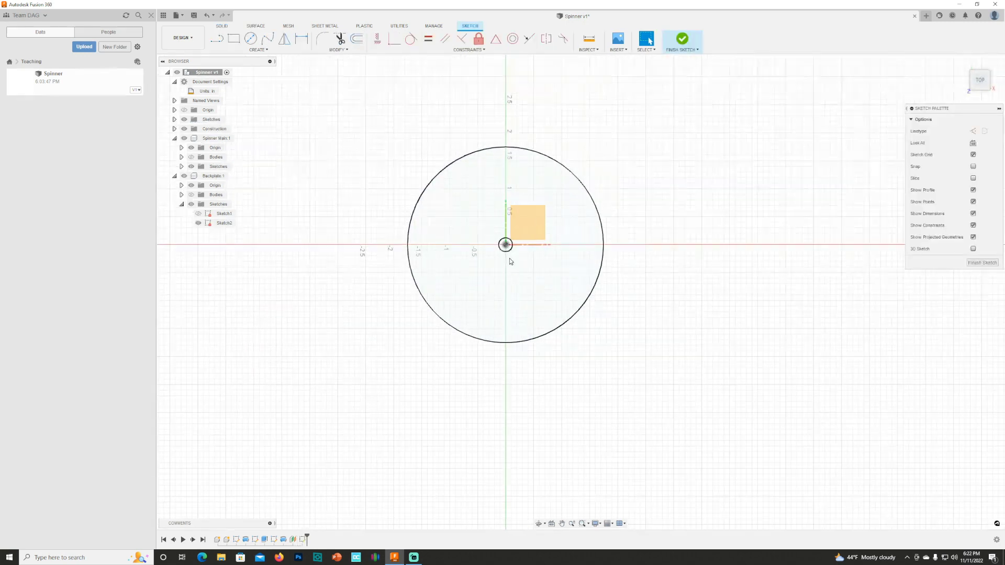
left_click(191, 157)
scroll(492, 275, "up", 2)
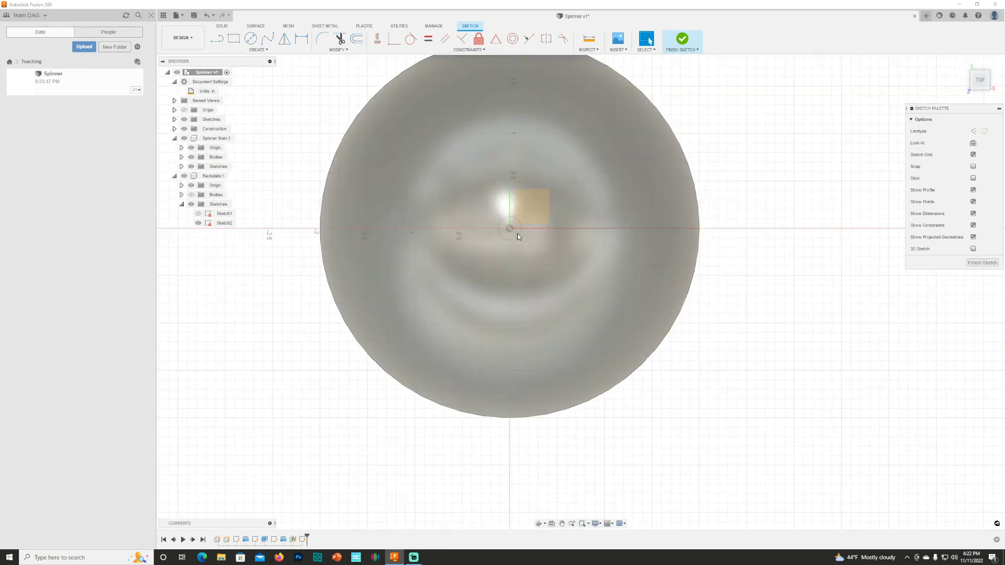
key("c")
left_click(510, 228)
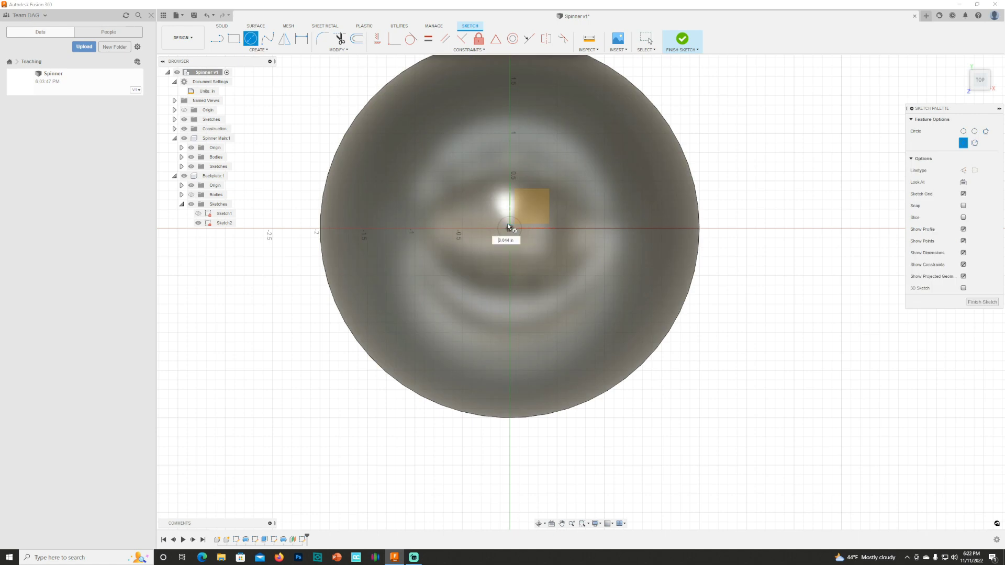
left_click(508, 227)
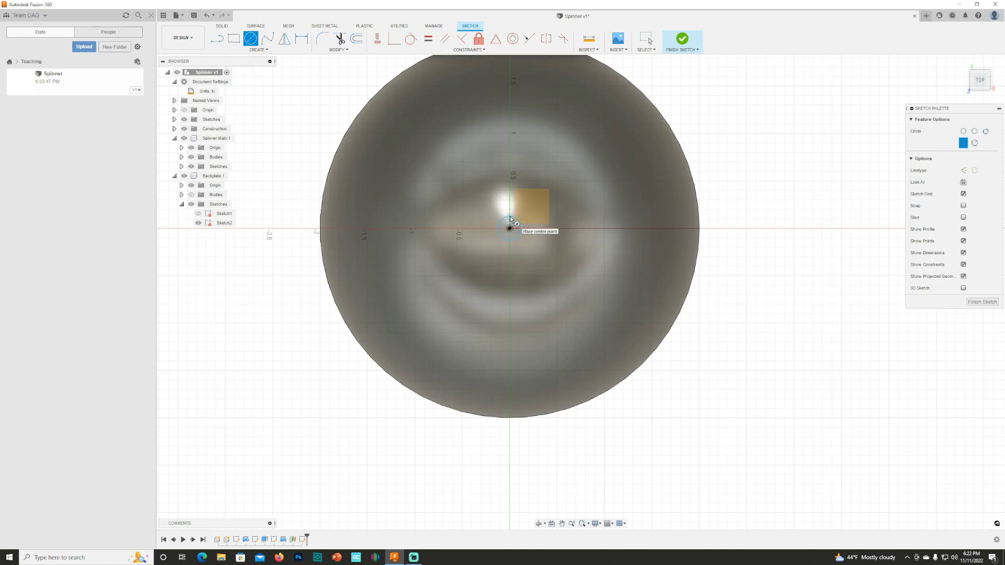
key("Escape")
Extrude the small circle 1.50 in downward as a cut through the nose cone's tip
scroll(491, 230, "down", 3)
middle_click_drag(500, 242, 500, 131, "shift")
scroll(497, 122, "up", 5)
left_click(506, 123)
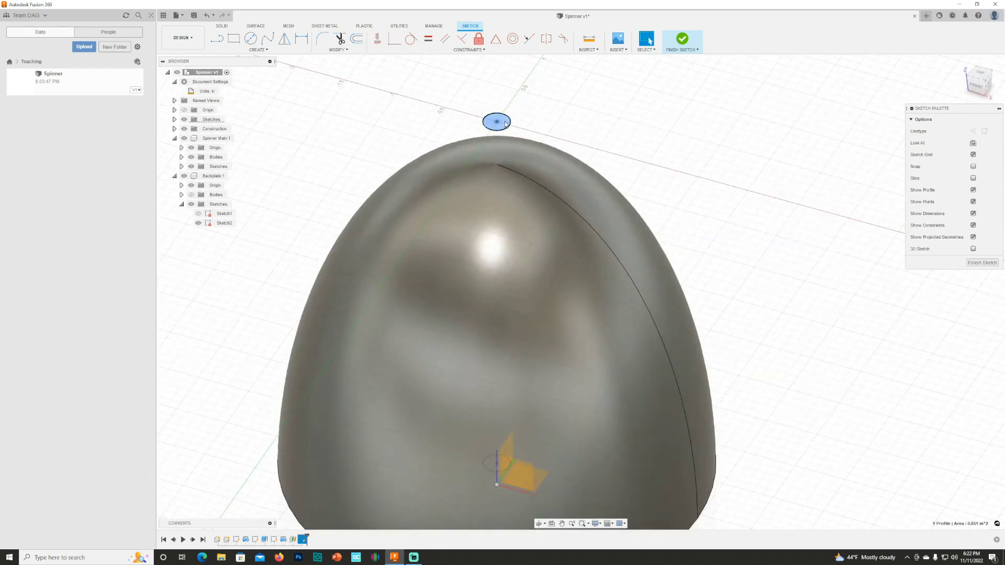
key("e")
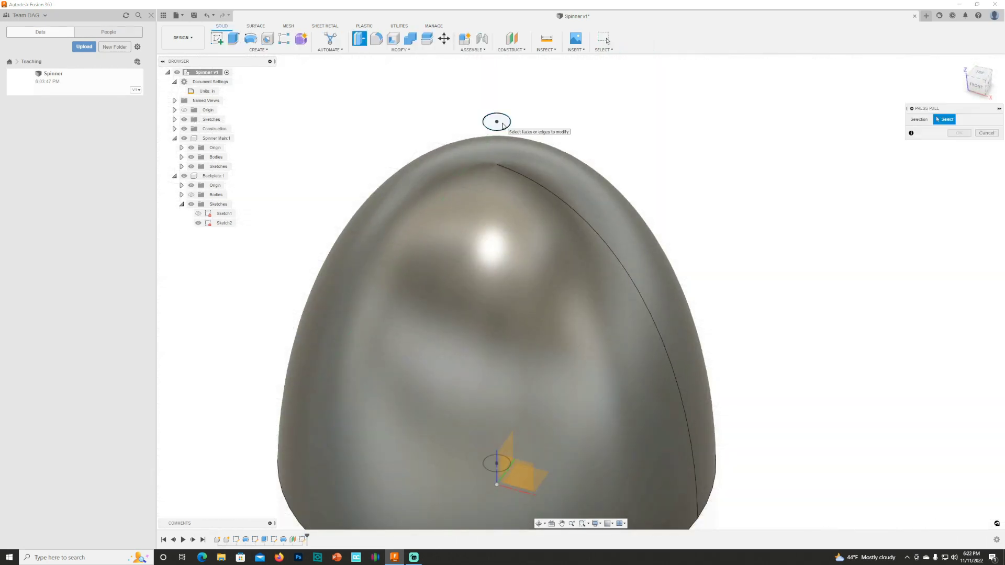
left_click_drag(496, 114, 498, 246)
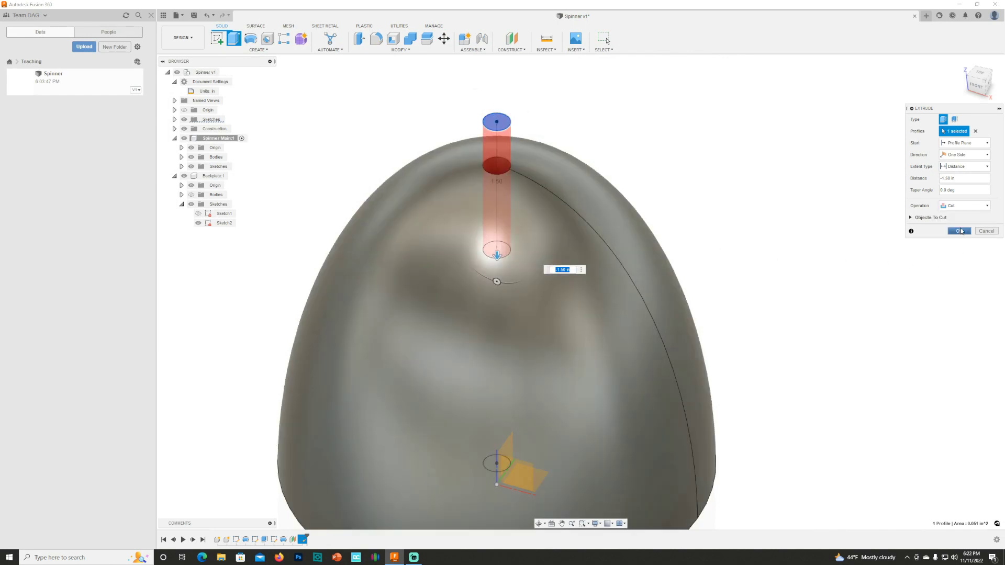
left_click(959, 231)
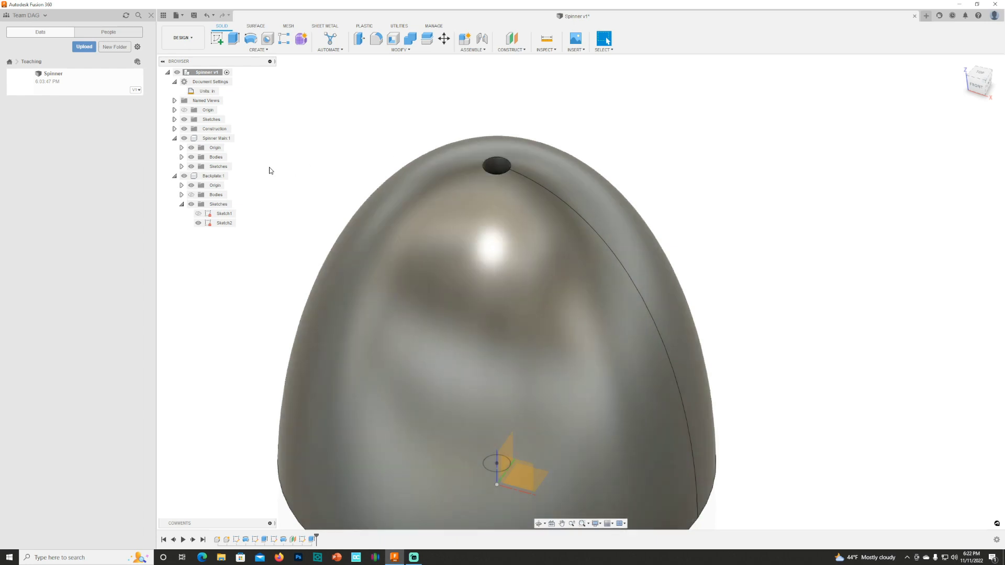
Show Plane1, start a new sketch on it and draw a circle concentric with and larger than the tip hole
left_click(174, 129)
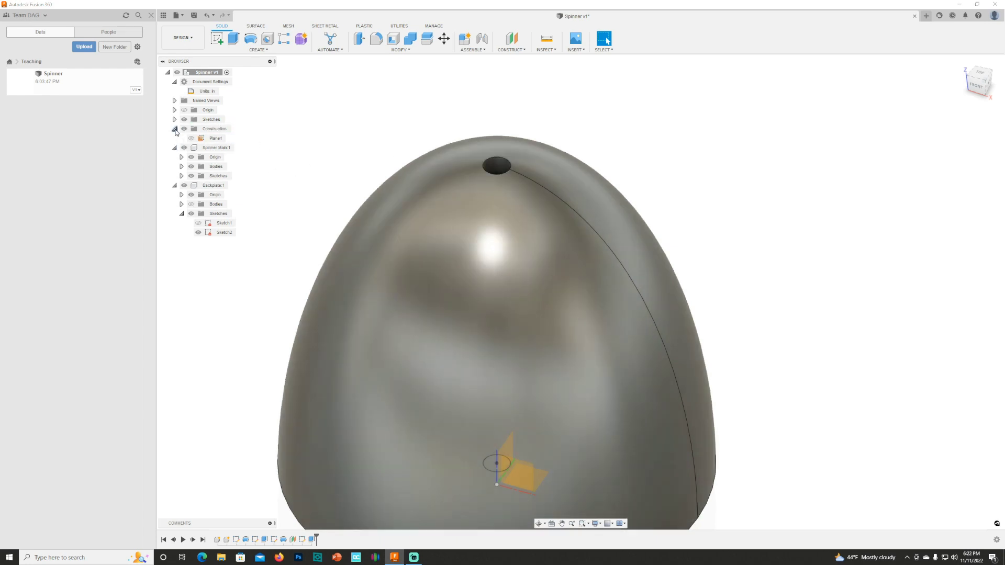
left_click(192, 139)
right_click(603, 159)
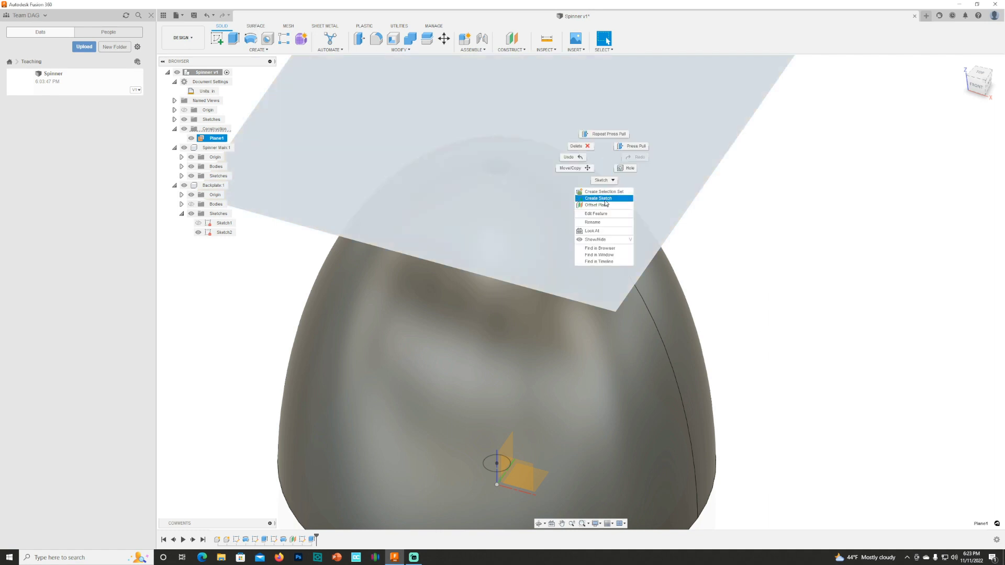
left_click(602, 199)
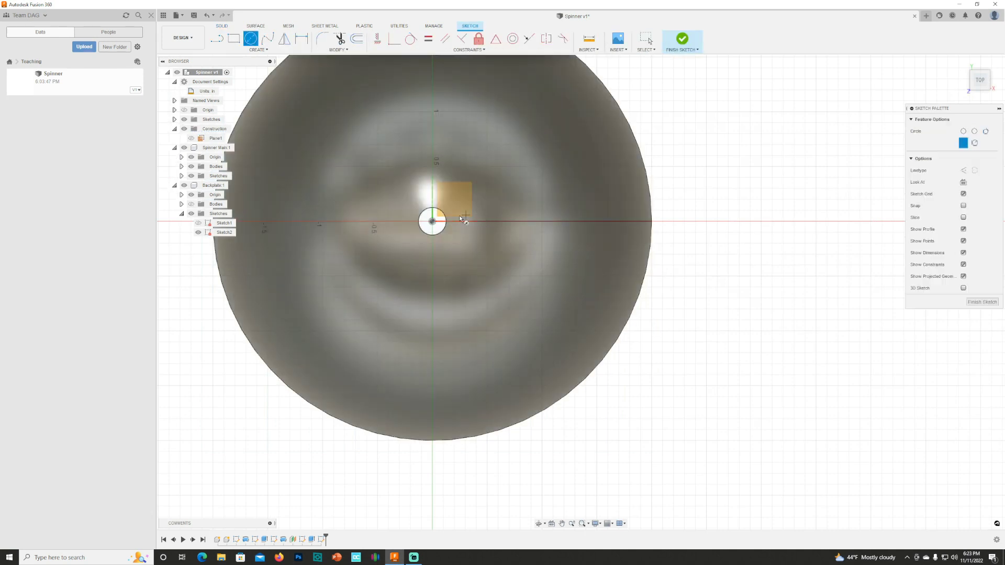
left_click(431, 222)
left_click(437, 201)
key("Escape")
Extrude the larger circle 0.80 in downward as a cut to counterbore the nose cone's tip hole
middle_click_drag(463, 237, 435, 90, "shift")
left_click(435, 88)
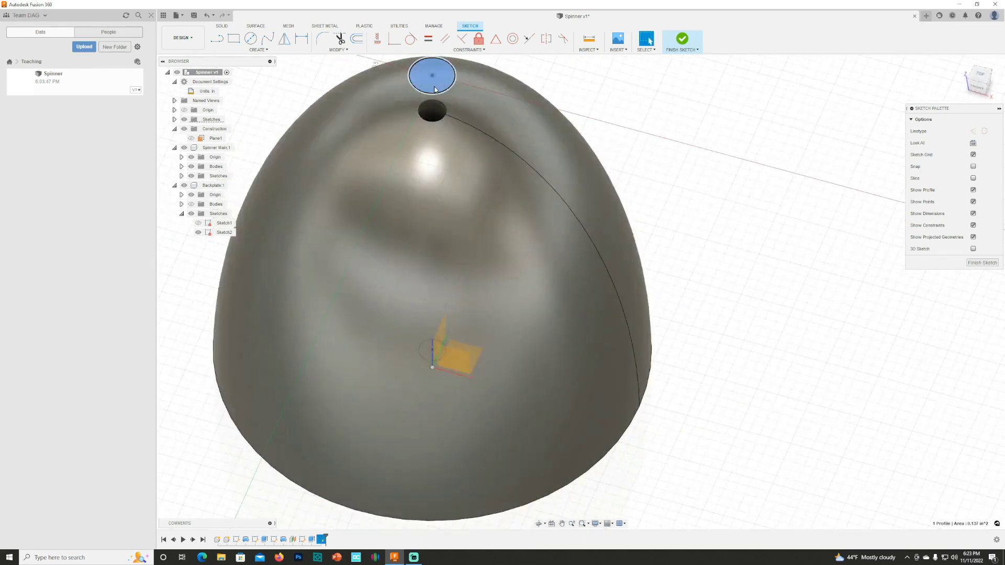
key("q")
scroll(437, 151, "down", 2)
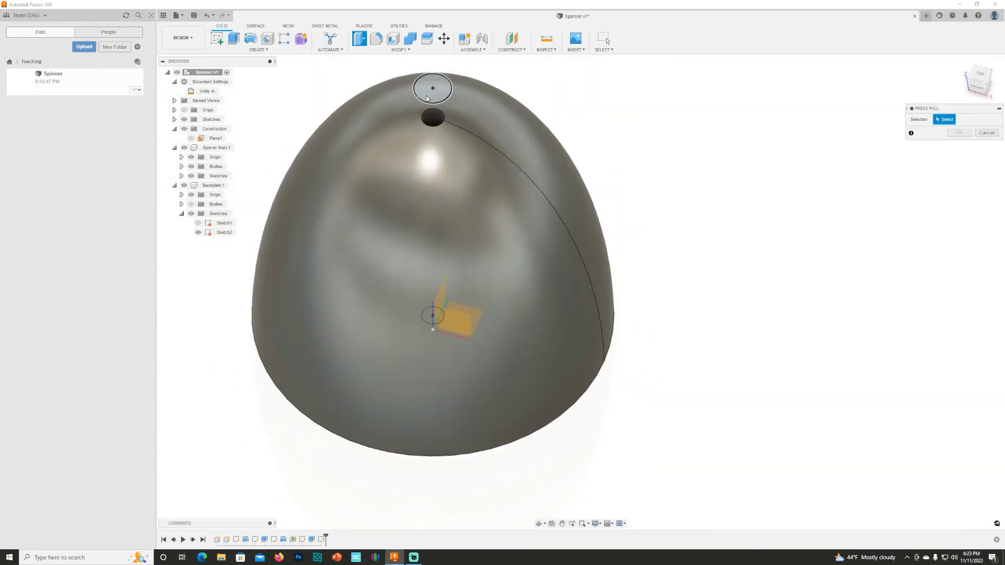
left_click(432, 90)
left_click_drag(435, 107, 435, 130)
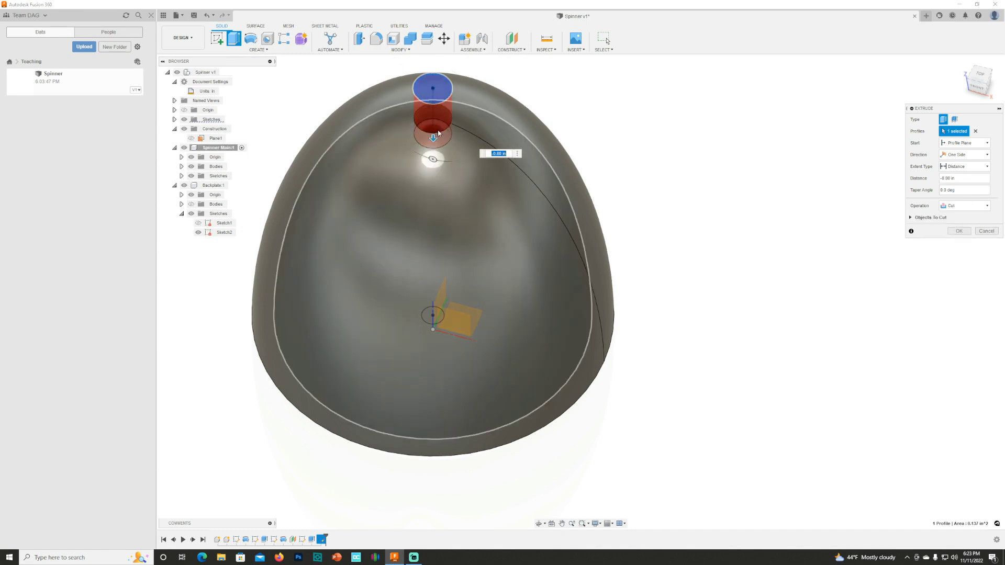
key("Return")
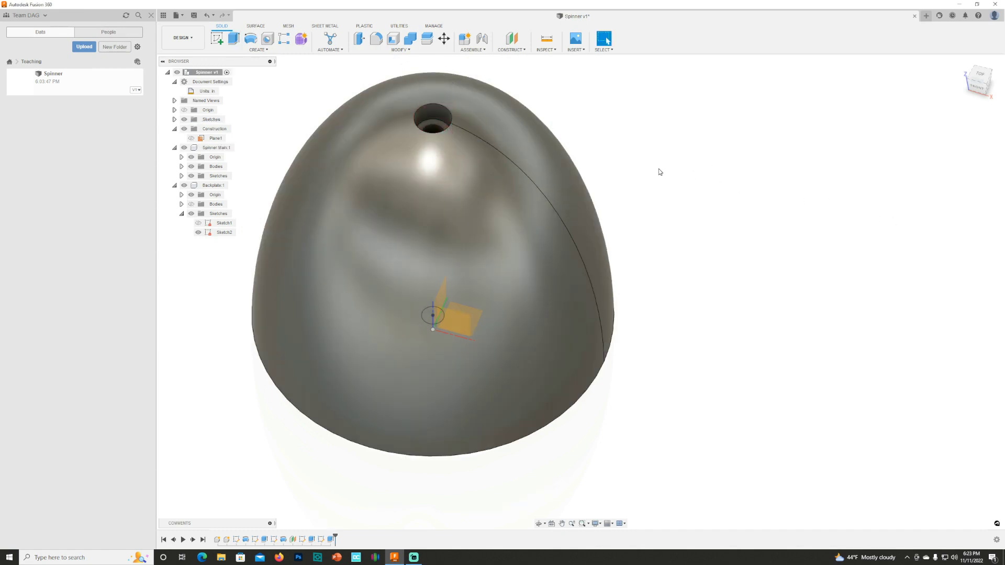
Inspect the nose cone from below, show the Backplate bodies and hide the Spinner Main bodies
middle_click_drag(658, 174, 639, 228, "shift")
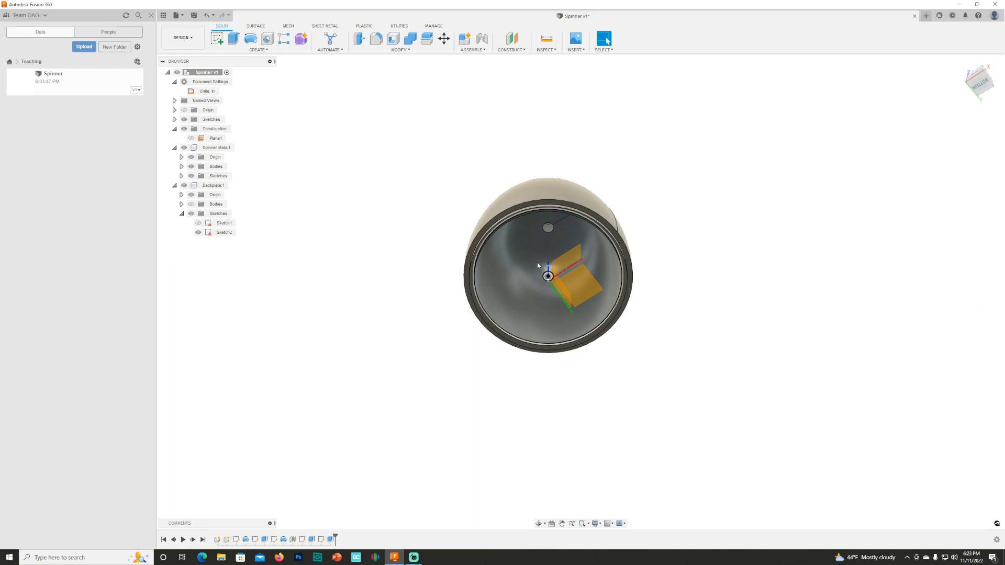
middle_click_drag(532, 266, 513, 303, "shift")
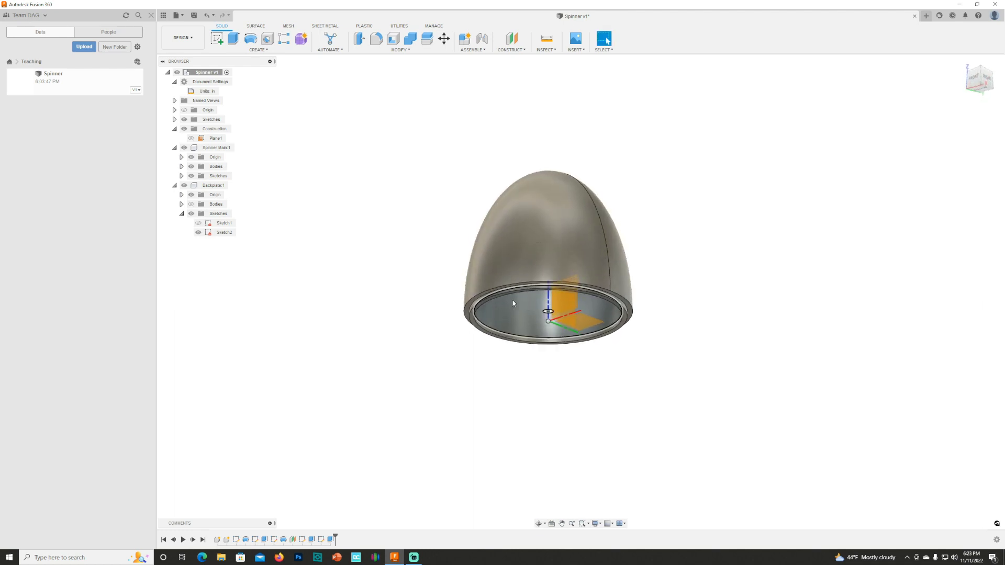
left_click(191, 204)
middle_click_drag(374, 220, 357, 247, "shift")
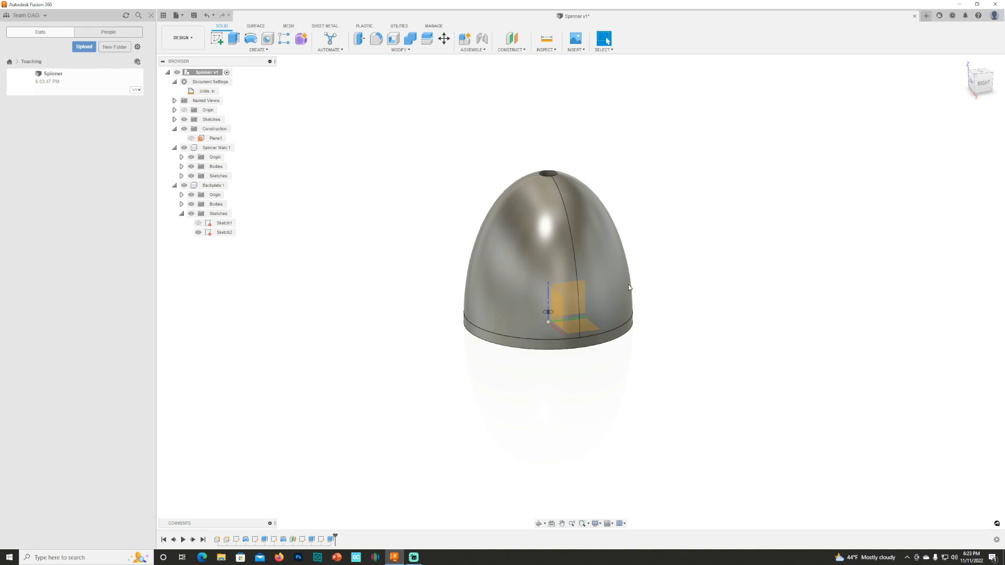
left_click(184, 149)
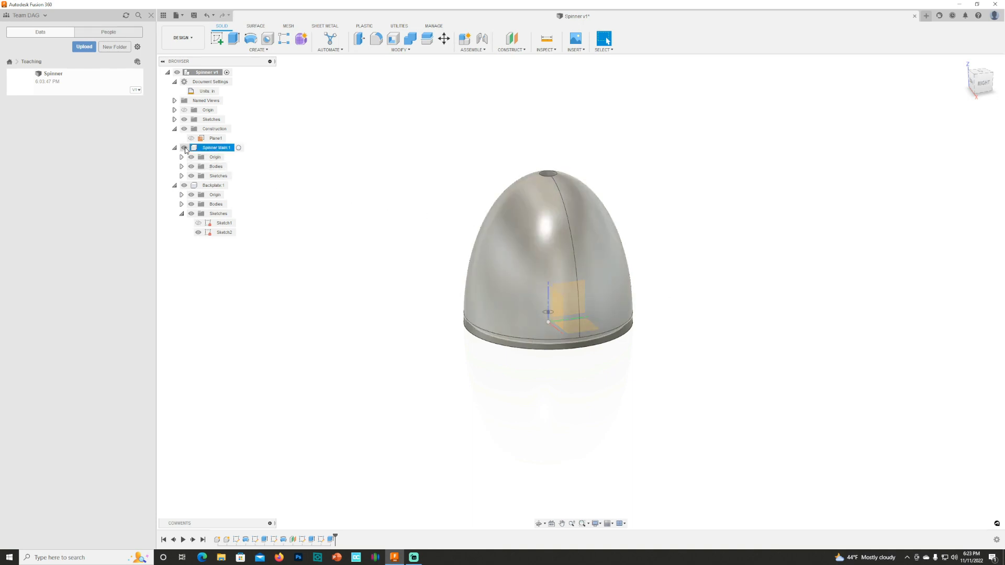
left_click(191, 166)
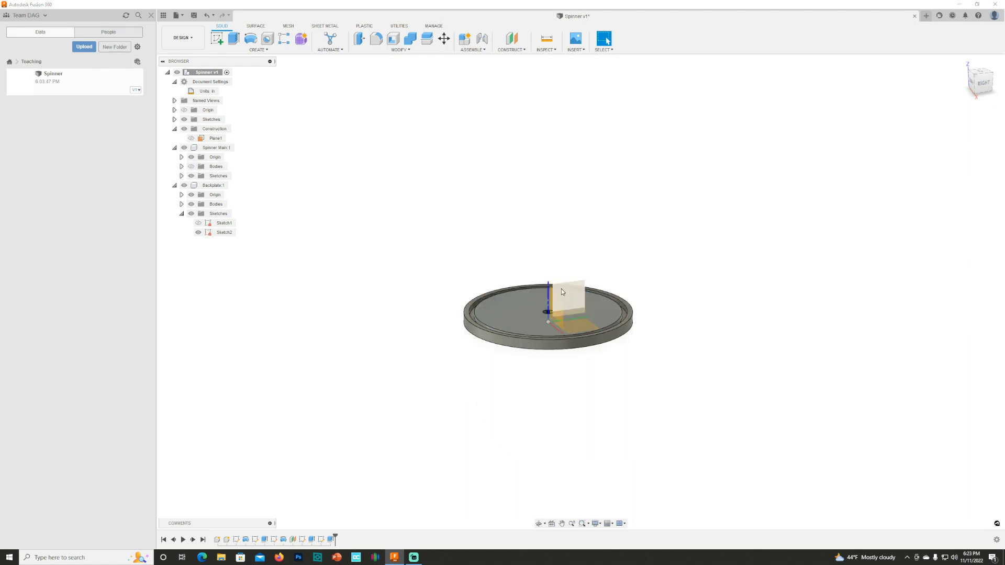
Create a construction plane offset 2.20 in from the Backplate's YZ plane, showing the Spinner Main bodies again
right_click(573, 297)
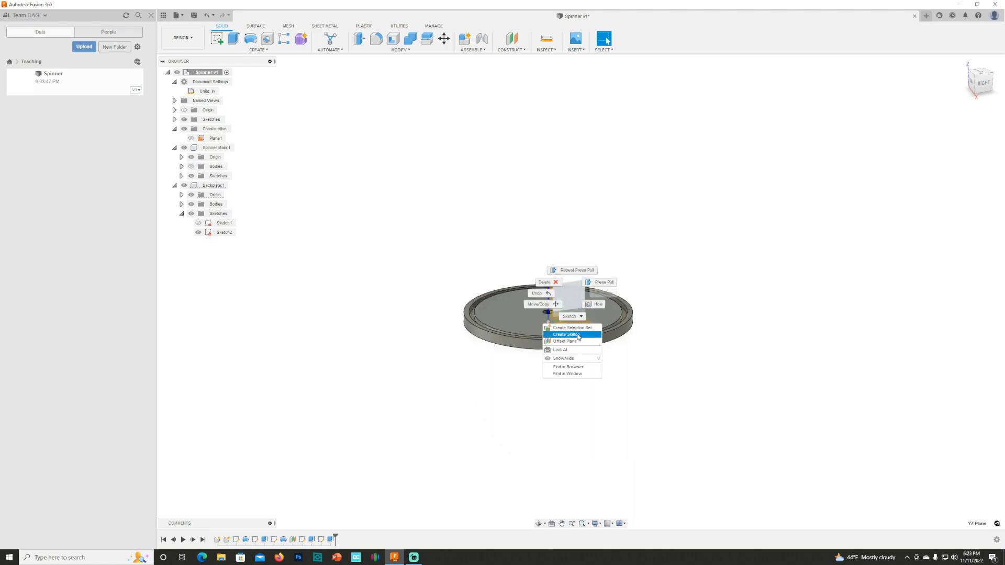
left_click(576, 341)
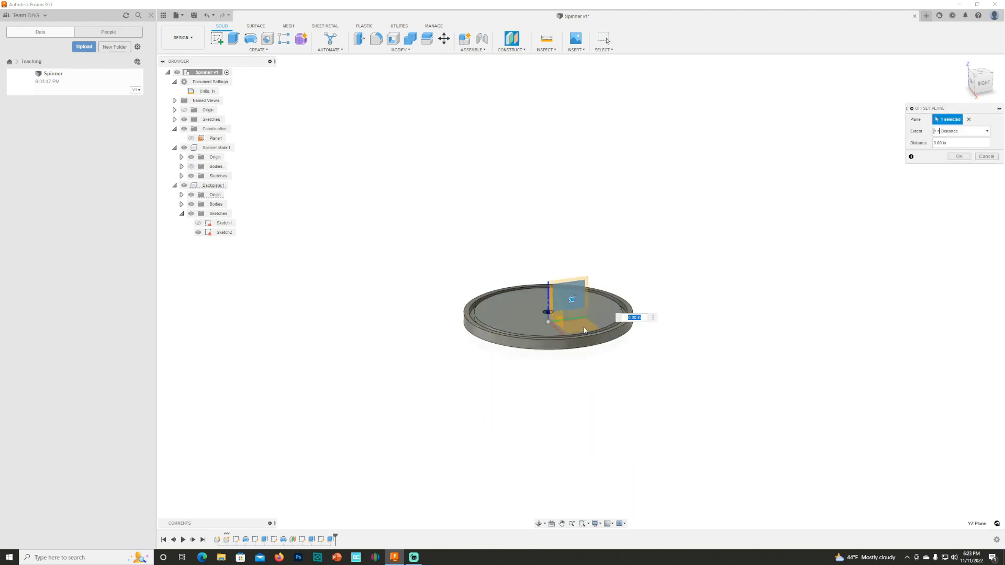
left_click_drag(571, 304, 607, 328)
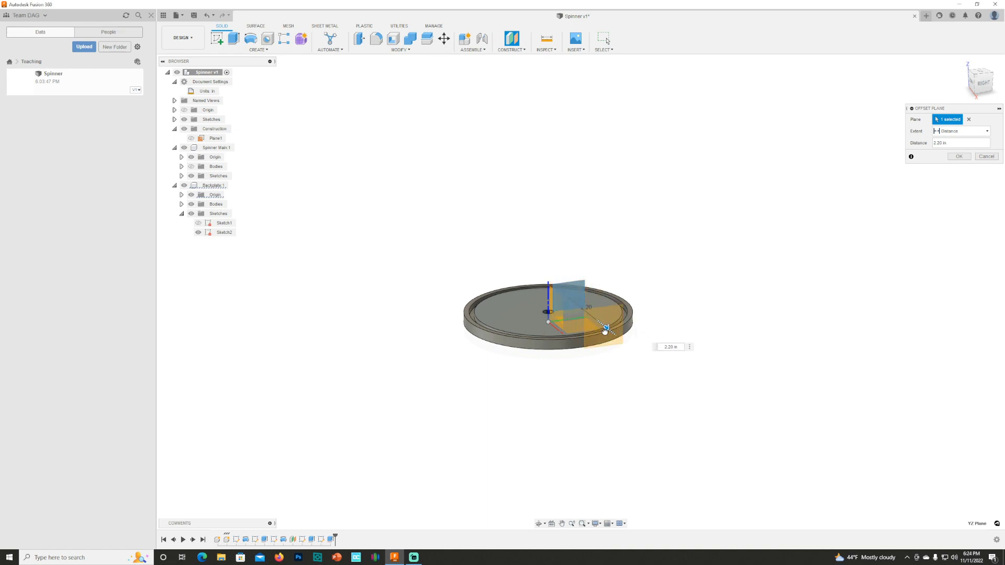
left_click(971, 84)
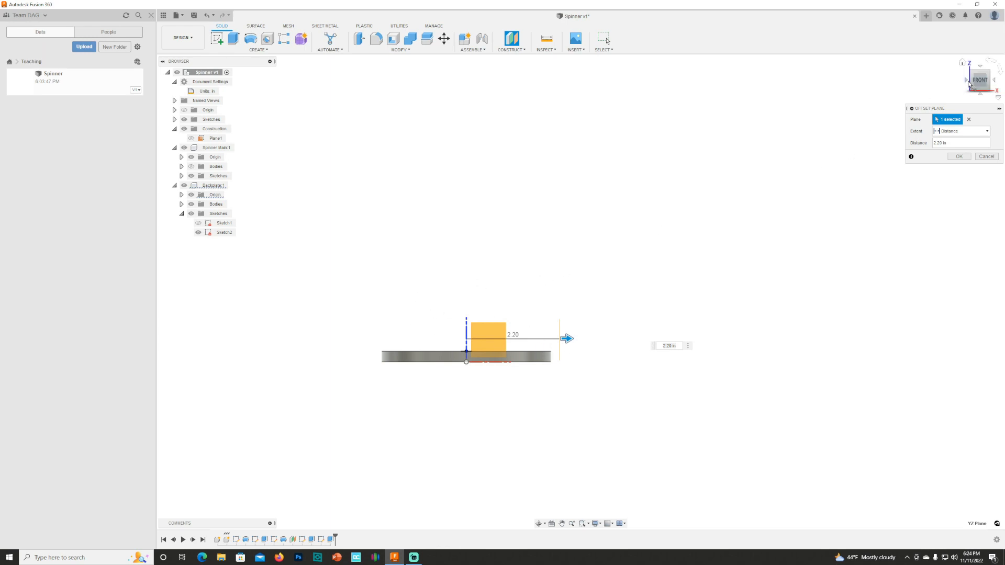
key("F6")
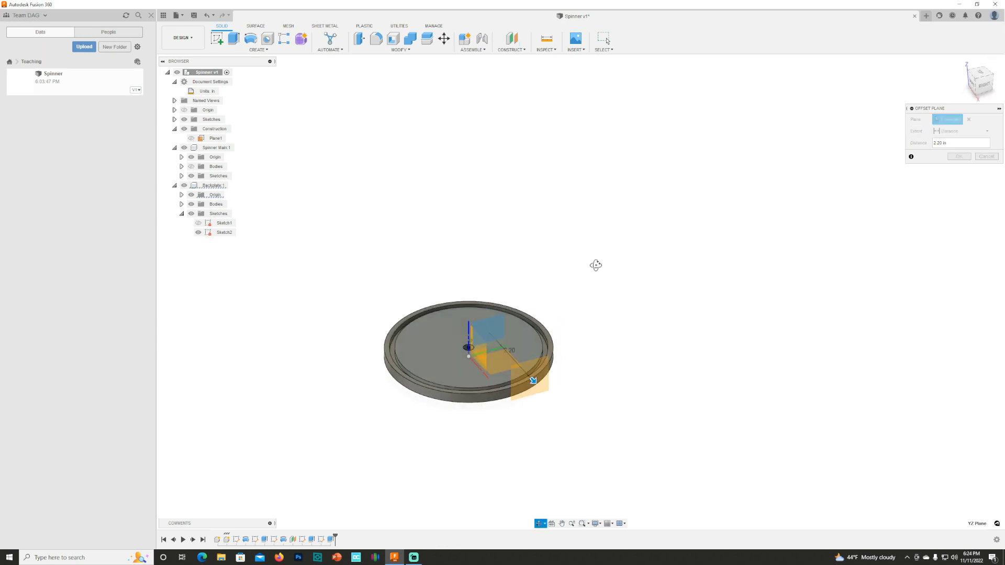
left_click(191, 167)
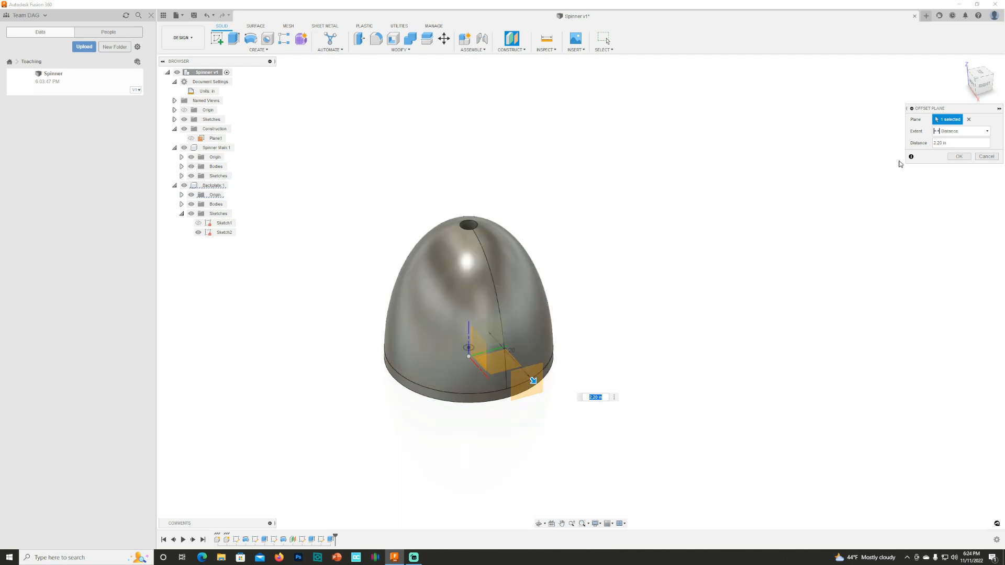
left_click(960, 157)
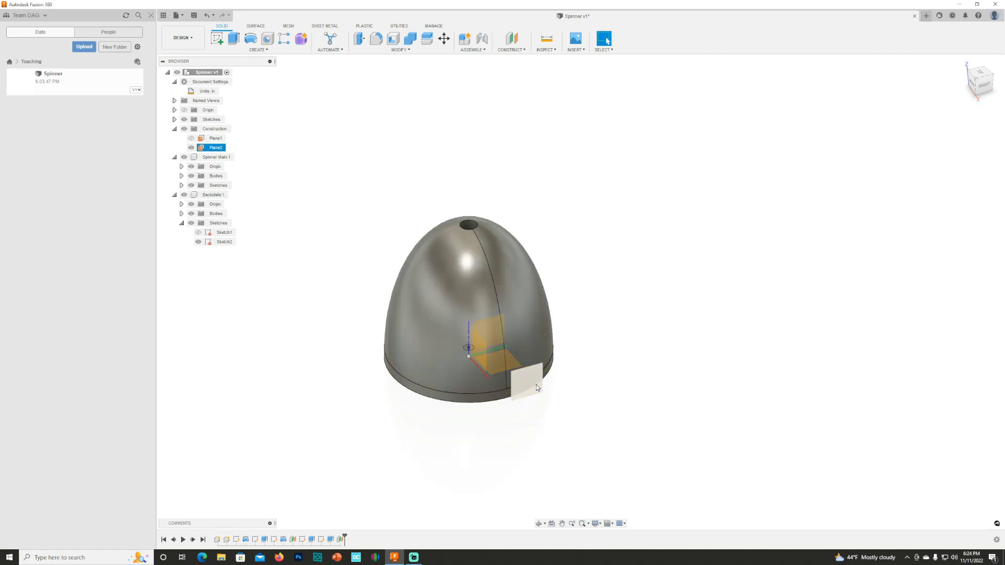
Start a new sketch on the construction plane offset in front of the nose cone
right_click(536, 386)
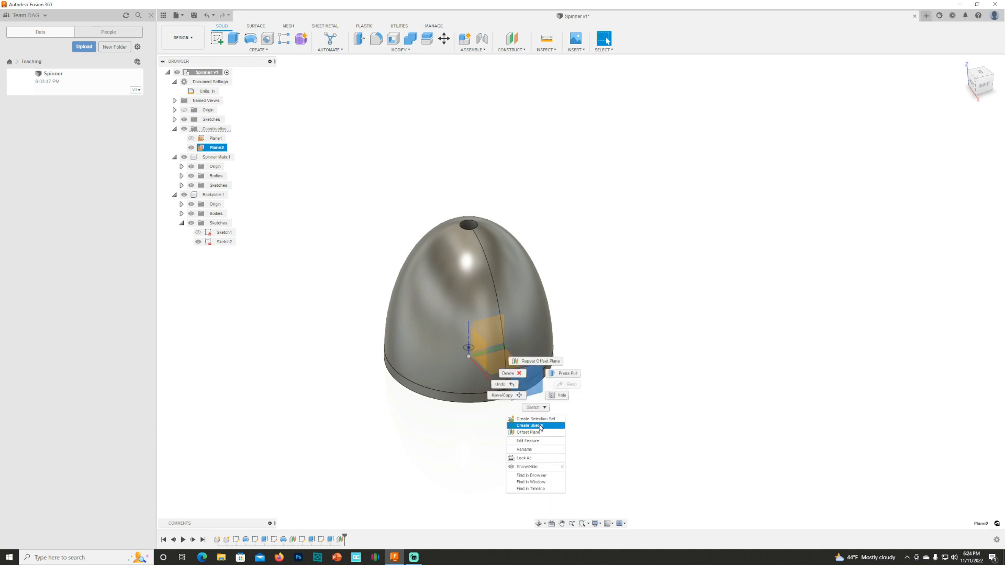
left_click(554, 400)
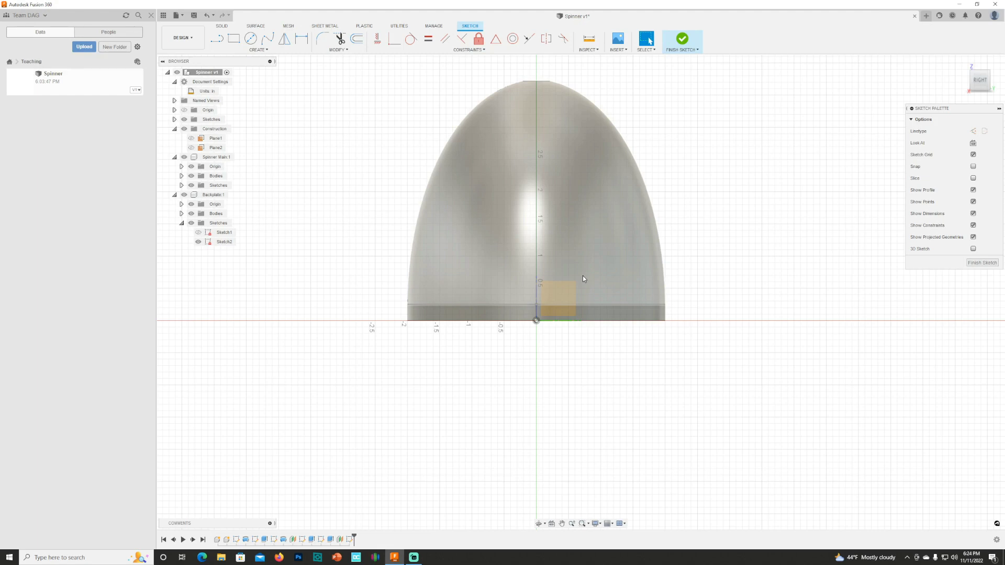
Draw a 0.75 in vertical line upward from the nose cone's base edge on the centre axis
key("s")
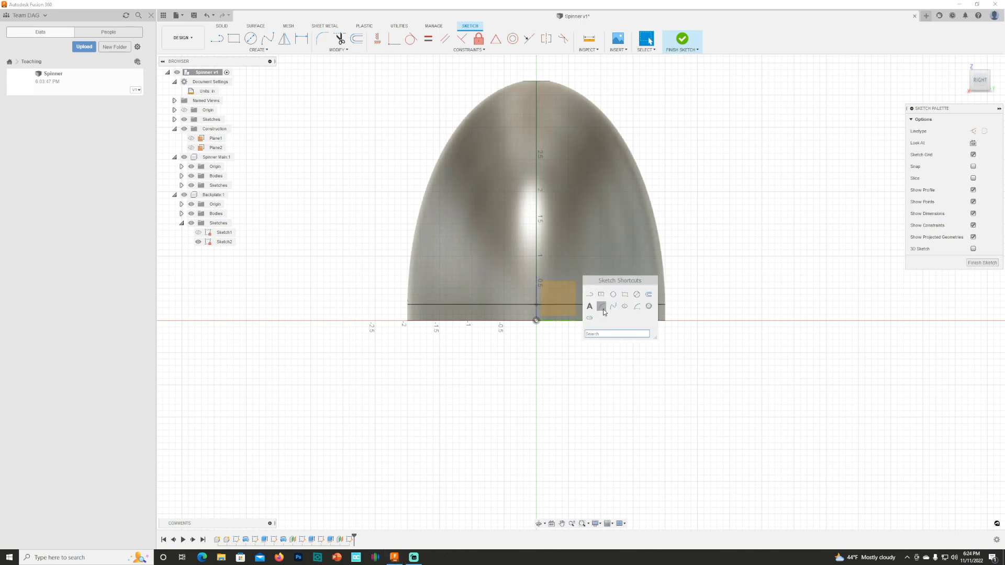
left_click(590, 295)
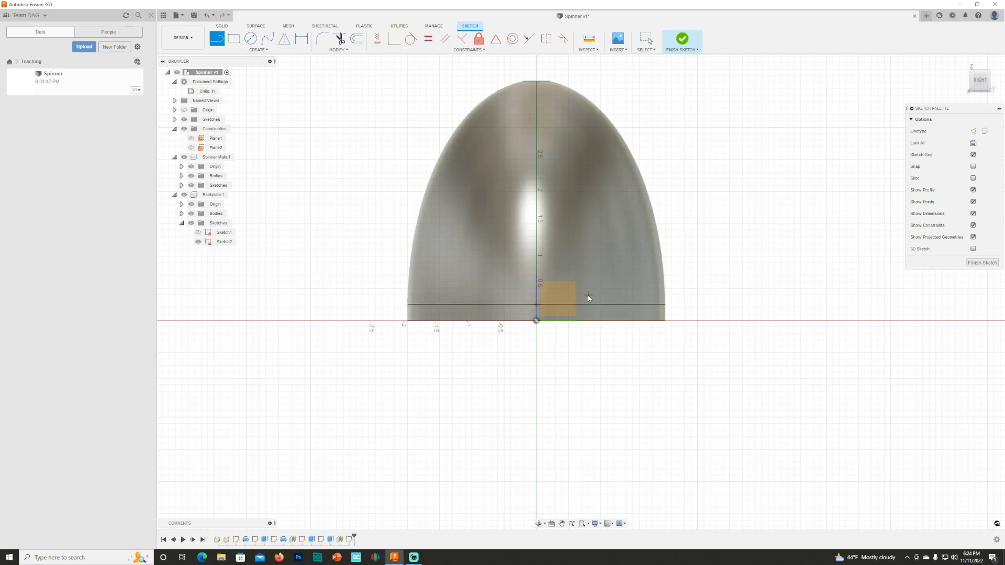
left_click(536, 304)
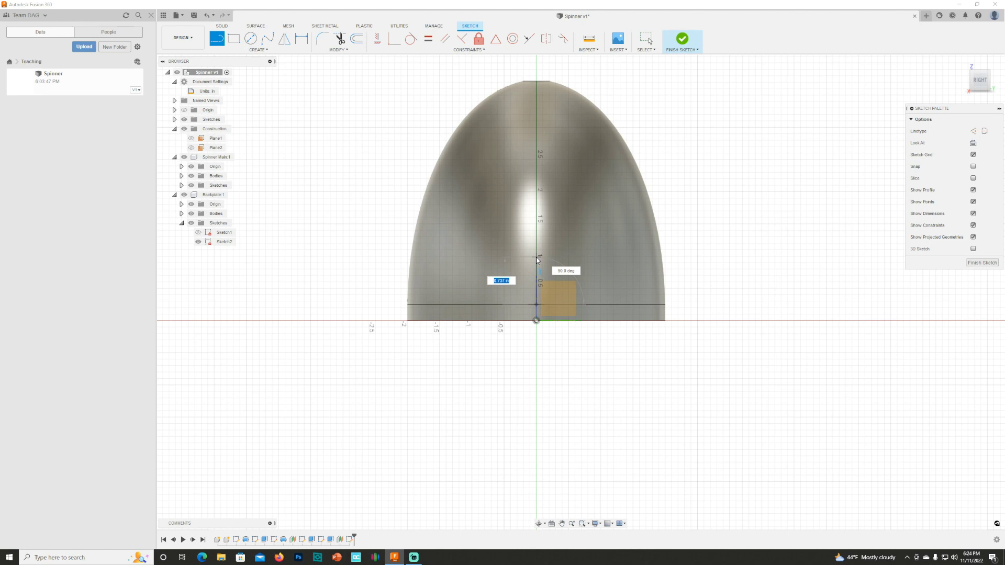
key("BackSpace")
type(".75")
key("Return")
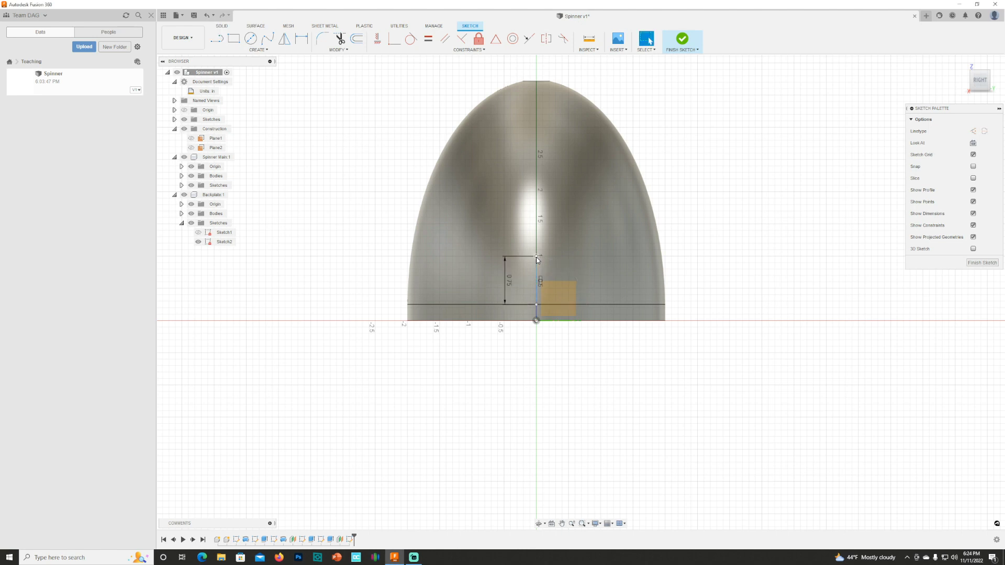
key("Escape")
Complete a quarter-round profile with a three-point arc from the line's upper end to the base edge and a closing line along that edge
key("s")
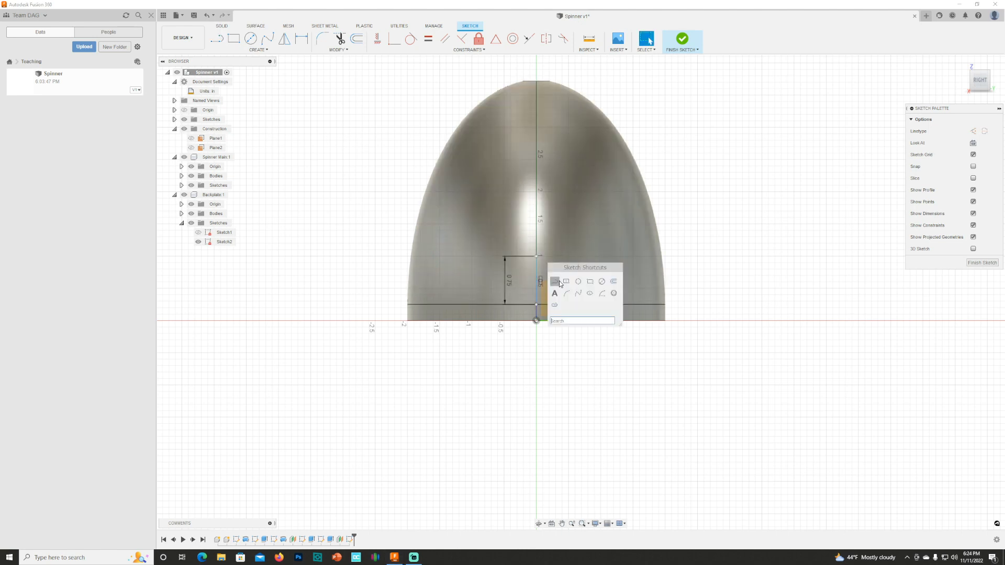
left_click(566, 295)
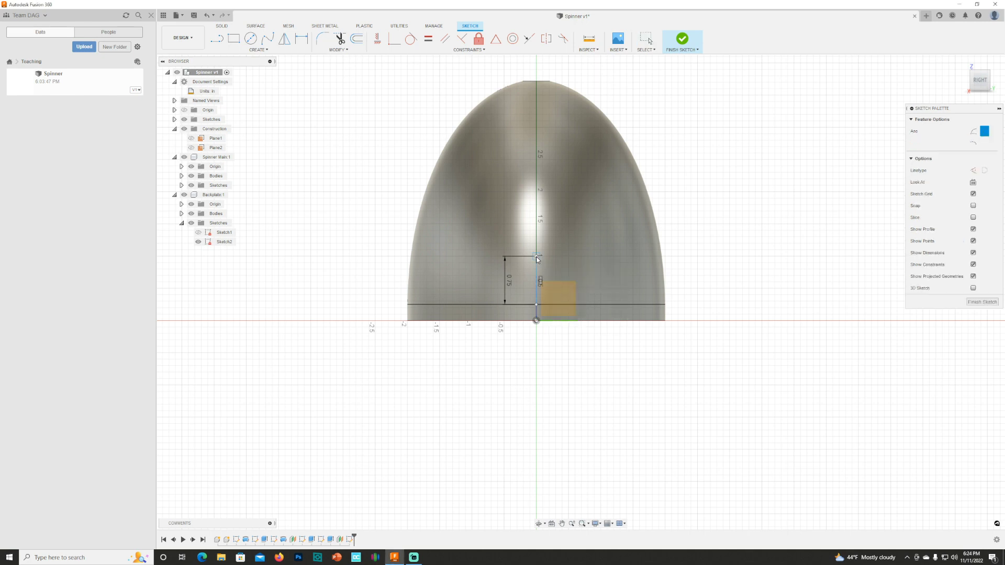
left_click(537, 257)
left_click(487, 301)
left_click(499, 278)
key("s")
left_click(491, 308)
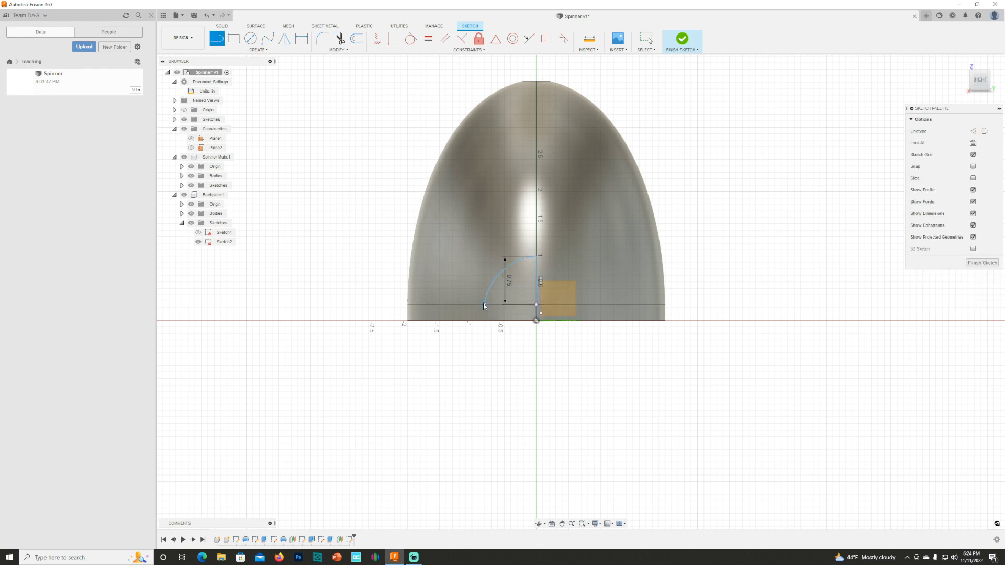
left_click(484, 305)
left_click(536, 304)
key("Escape")
Check the quarter-round profile's position against the nose cone and undo the whole profile, including its vertical line
scroll(495, 301, "down", 2)
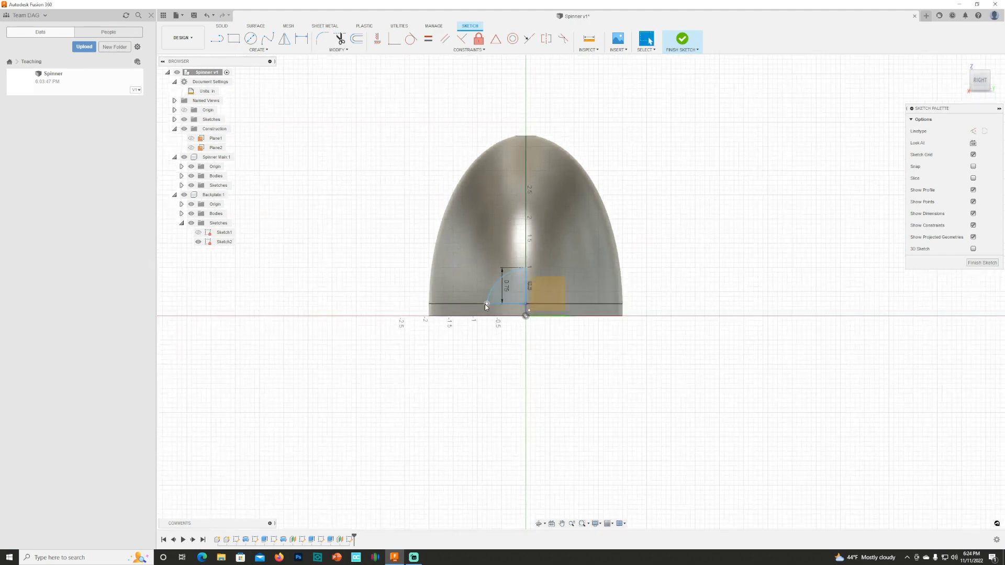
mouse_move(485, 307)
middle_mouse_down("shift")
mouse_move(523, 293)
mouse_move(583, 325)
middle_mouse_up("shift")
scroll(582, 325, "up", 2)
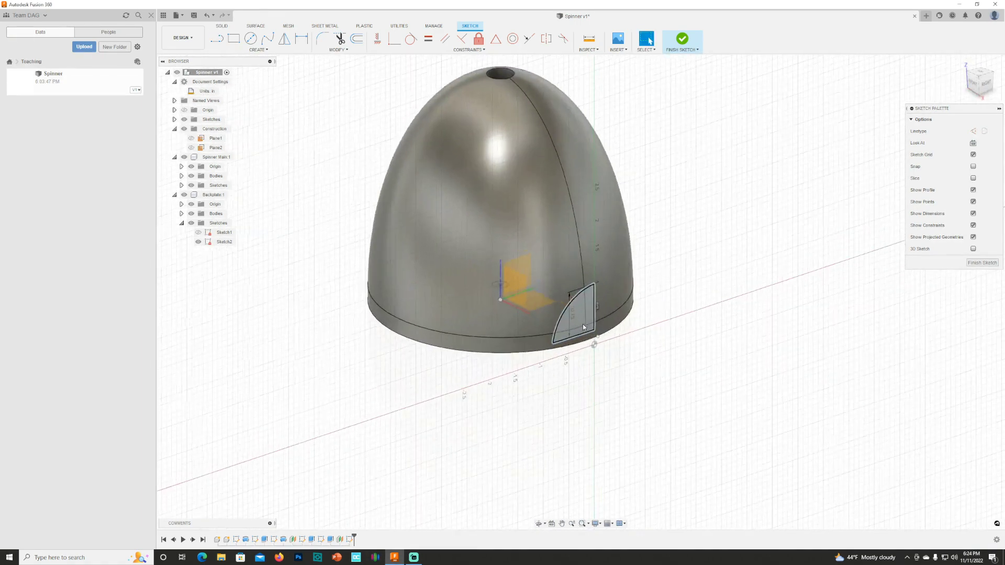
scroll(583, 322, "up", 1)
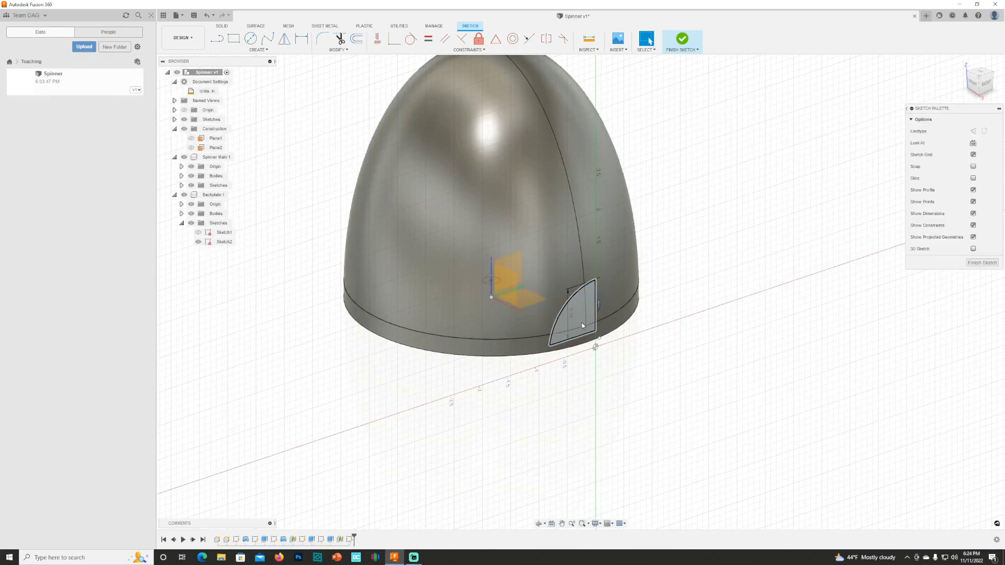
key("F6")
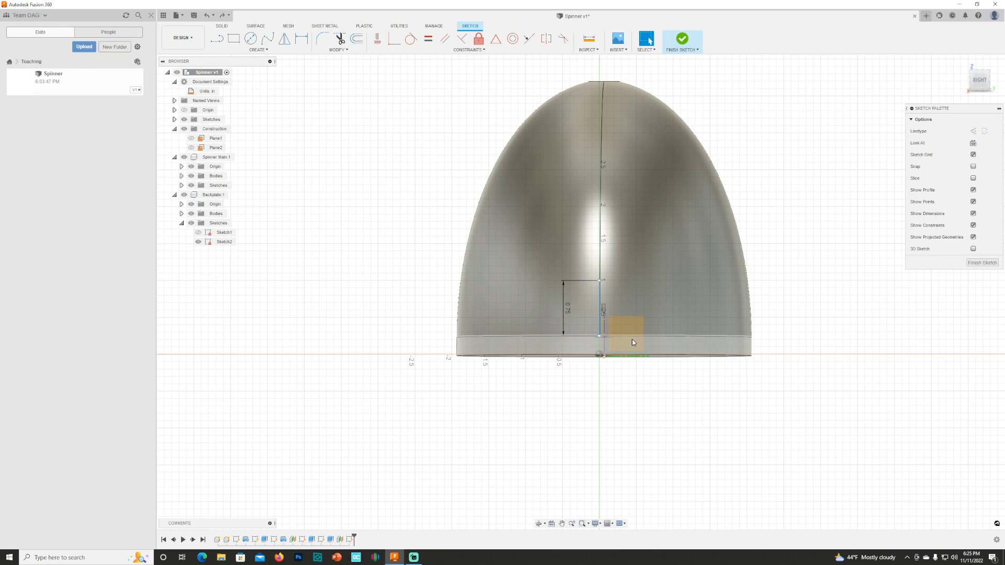
key("ctrl+z")
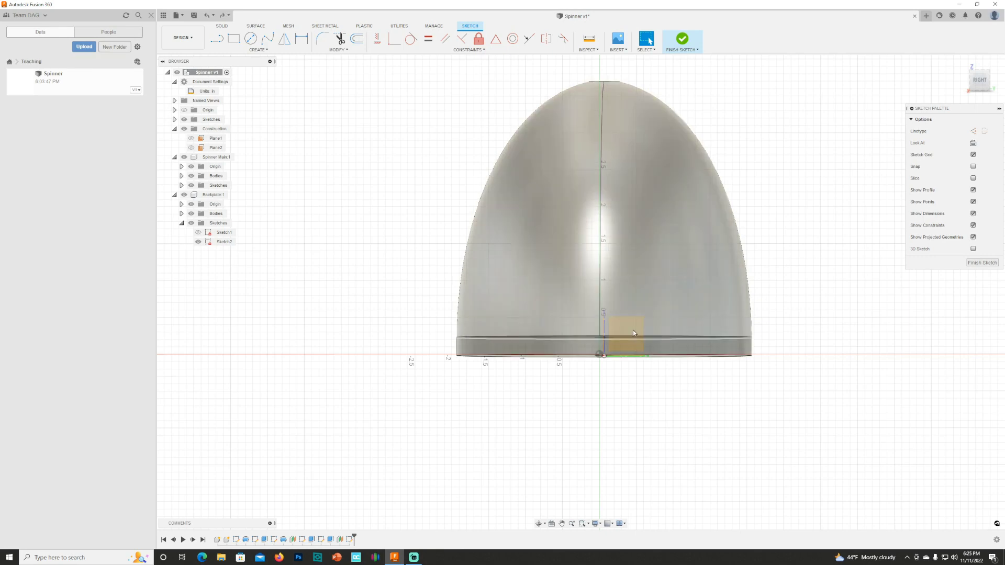
Draw a 0.75 in vertical line upward from the nose cone's base edge, a short distance right of the centre axis
key("s")
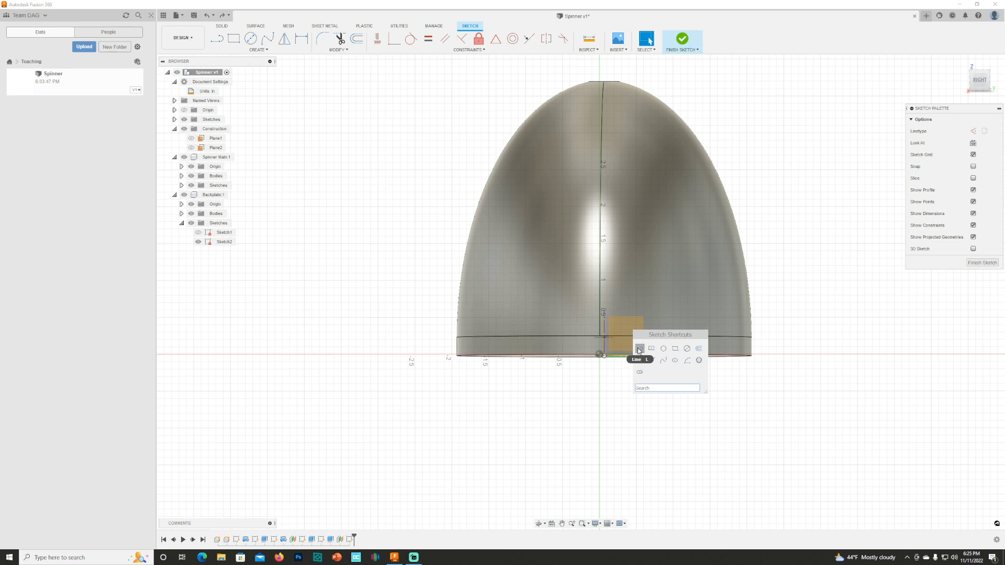
left_click(640, 349)
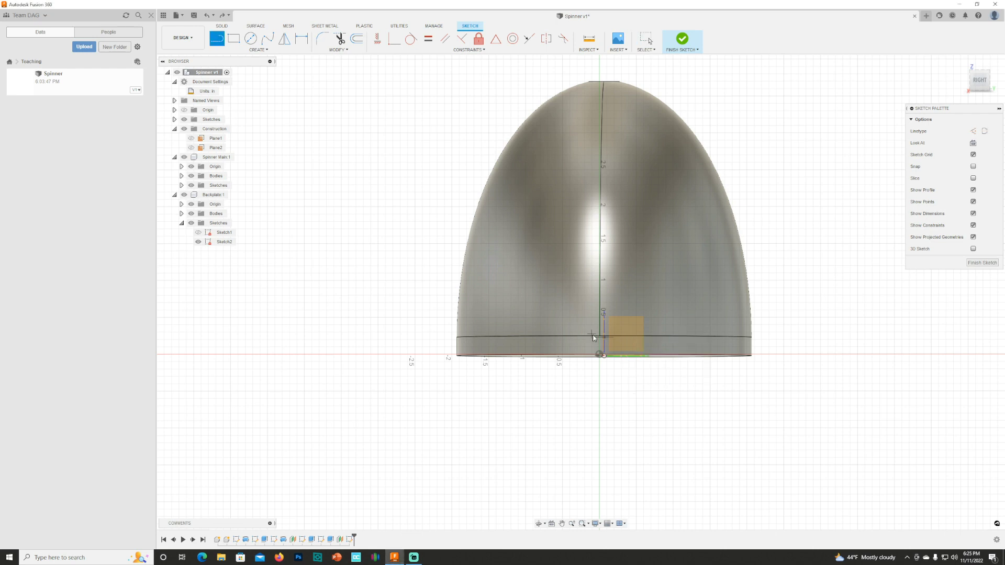
left_click(630, 335)
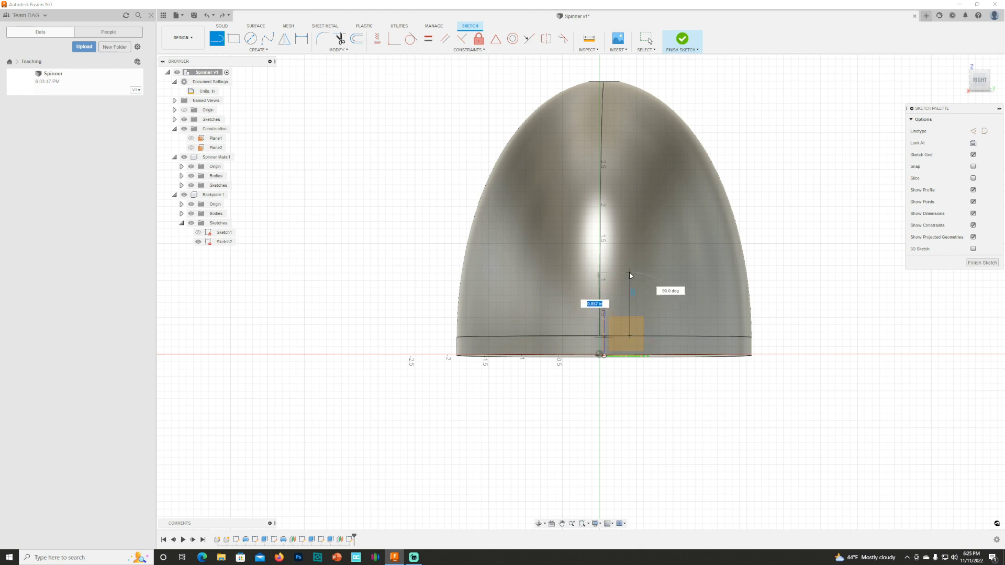
key("BackSpace")
key("Return")
key("Escape")
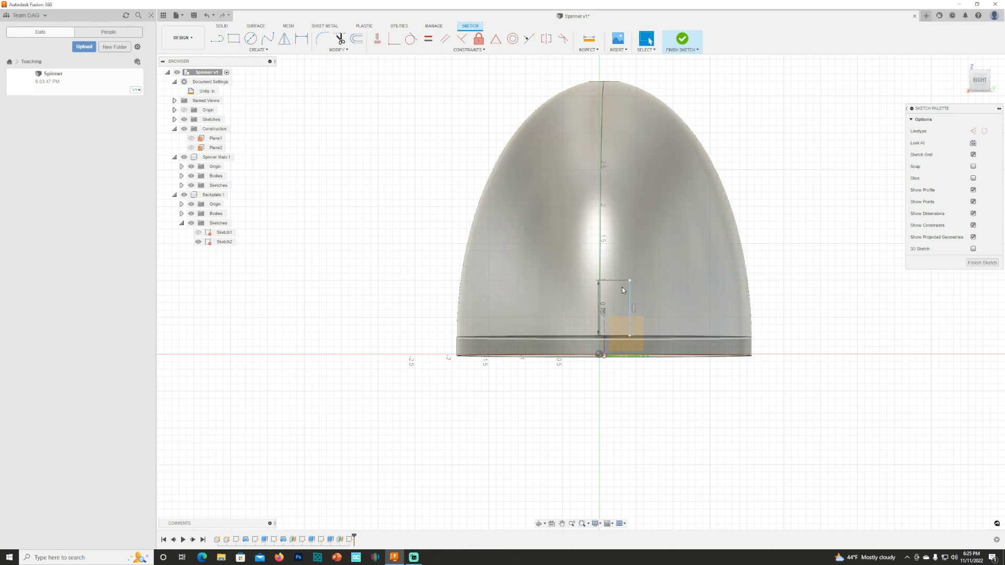
Draw a three-point arc from the vertical line's upper end down to the base edge on the other side of the centre axis
key("s")
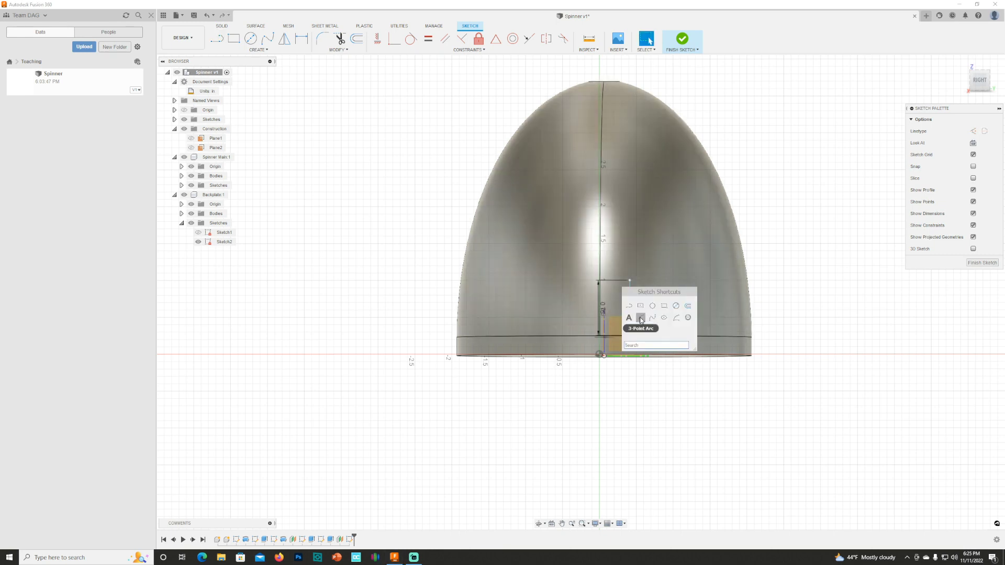
left_click(641, 319)
left_click(630, 281)
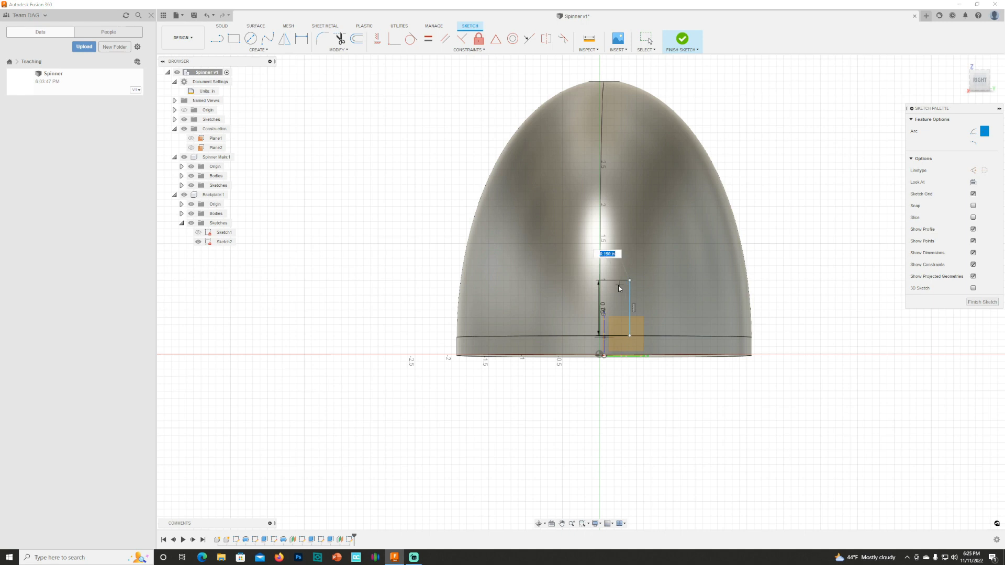
left_click(564, 338)
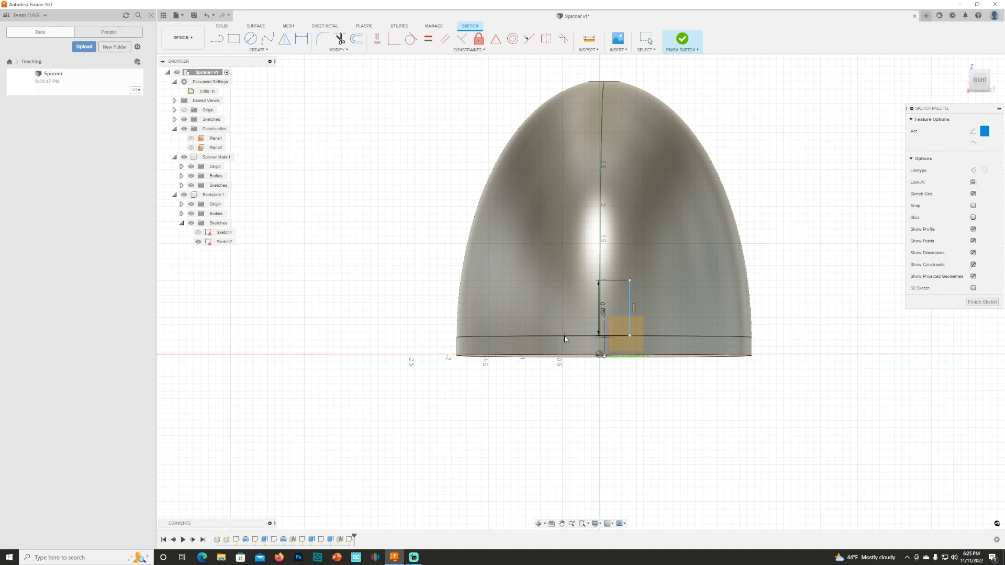
left_click(582, 307)
Close the profile with a line about 0.9 in long along the base edge and finish the sketch
key("s")
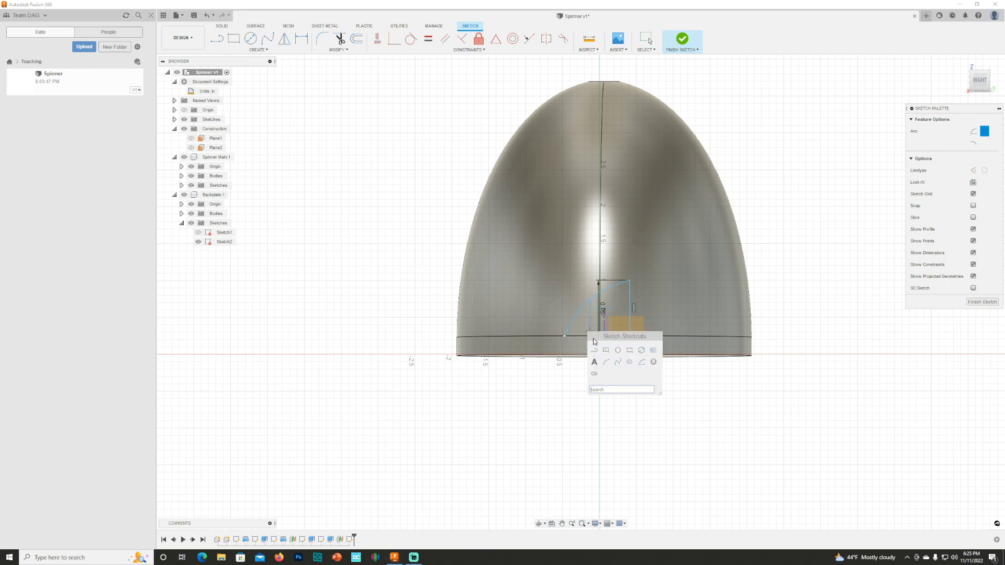
left_click(594, 350)
left_click(565, 336)
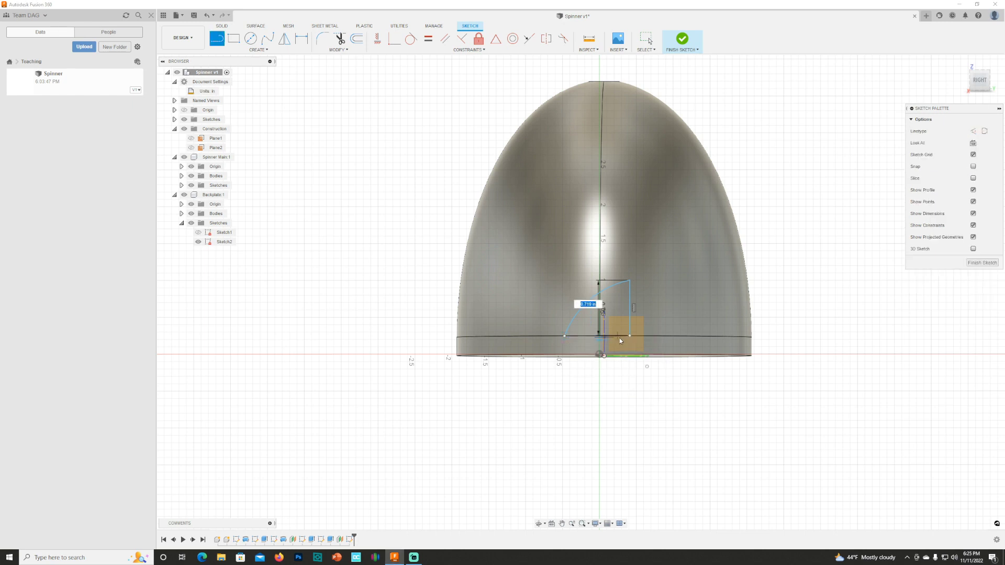
left_click(631, 336)
key("Escape")
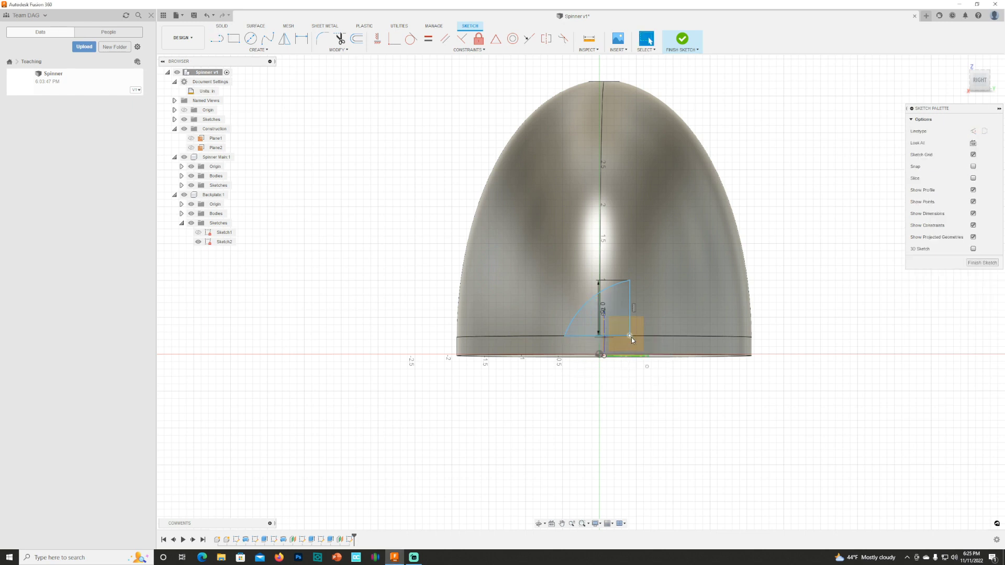
scroll(631, 337, "down", 3)
left_click(967, 265)
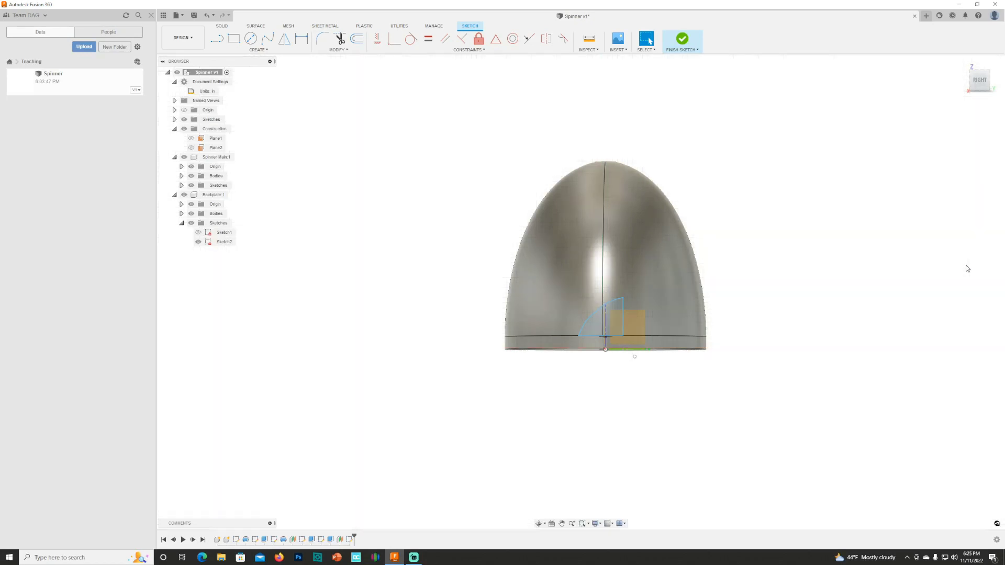
Extrude the quarter-round profile inward as a cut through the nose cone's wall
scroll(670, 395, "up", 4)
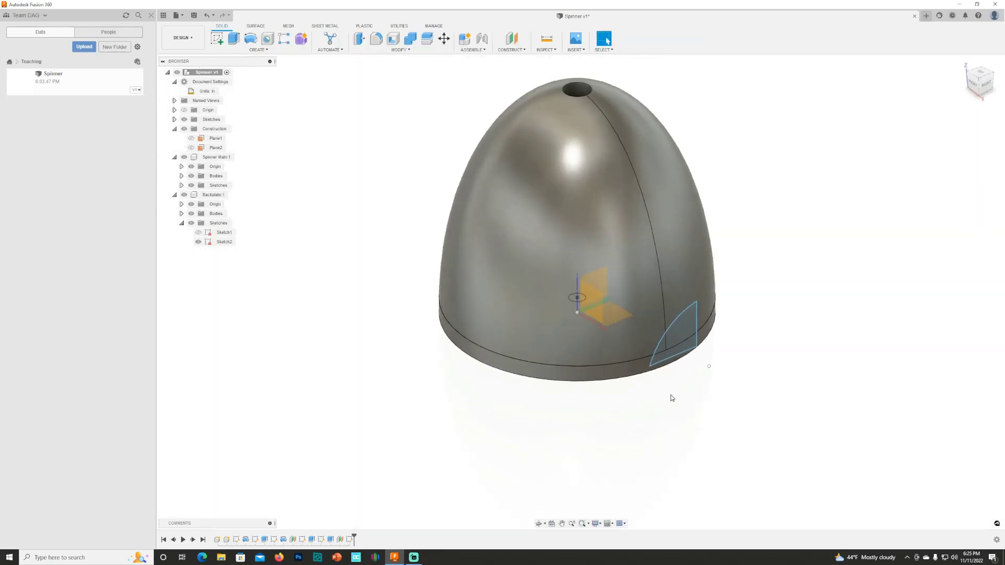
left_click(680, 324)
key("e")
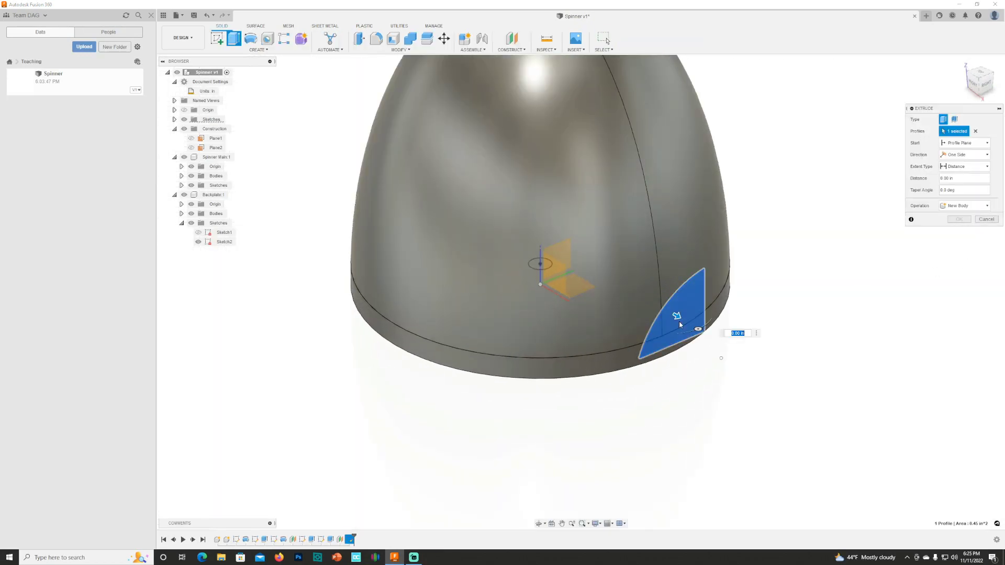
left_click_drag(675, 316, 613, 280)
left_click(961, 230)
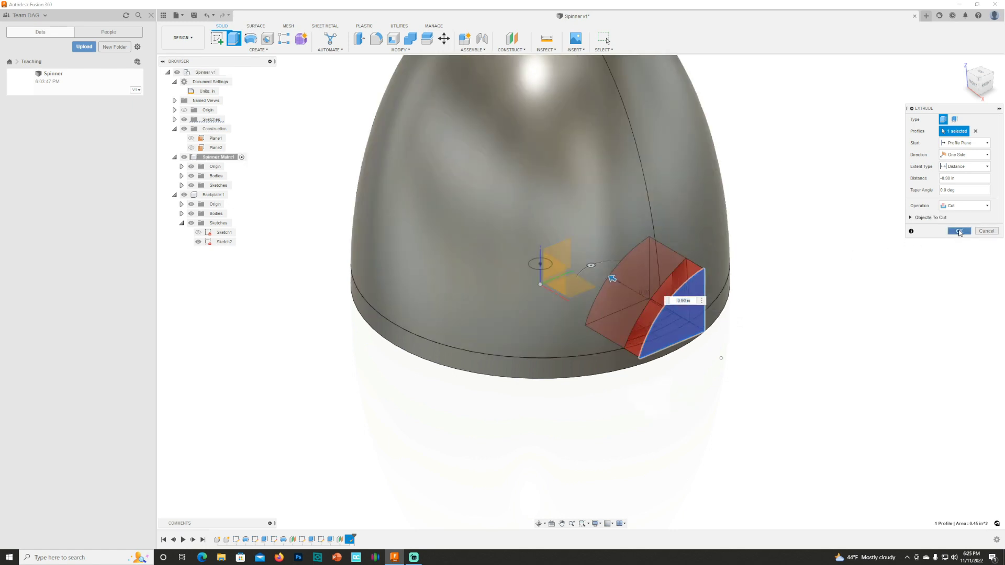
Hide the Backplate bodies and inspect the side cutout at the nose cone's base
left_click(985, 83)
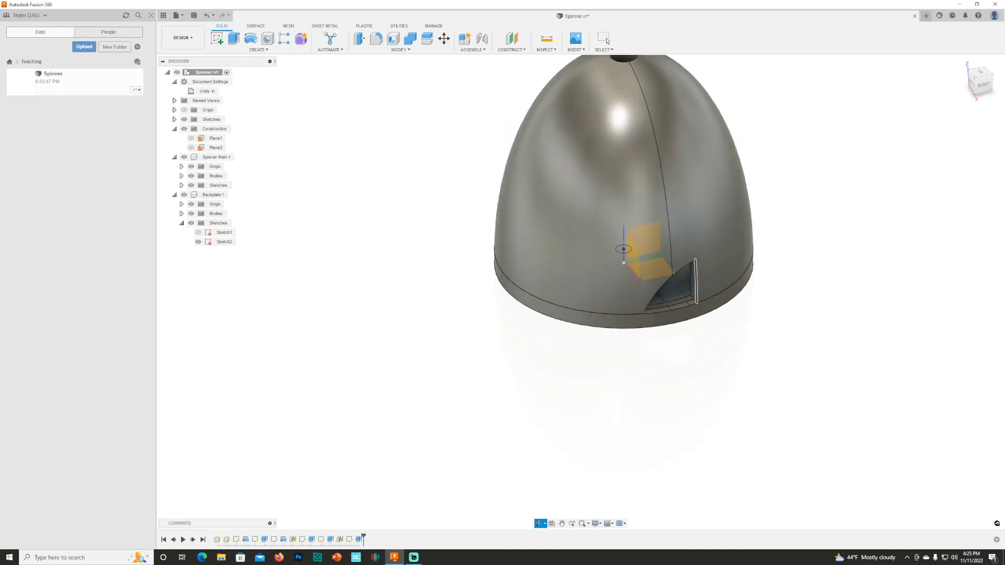
left_click(605, 38)
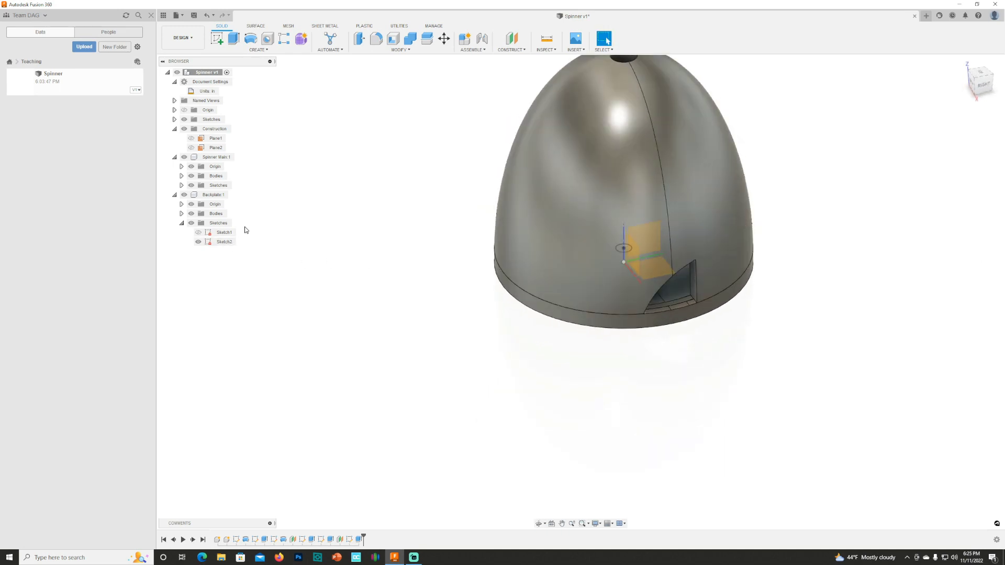
left_click(195, 214)
left_click(191, 213)
scroll(672, 329, "up", 3)
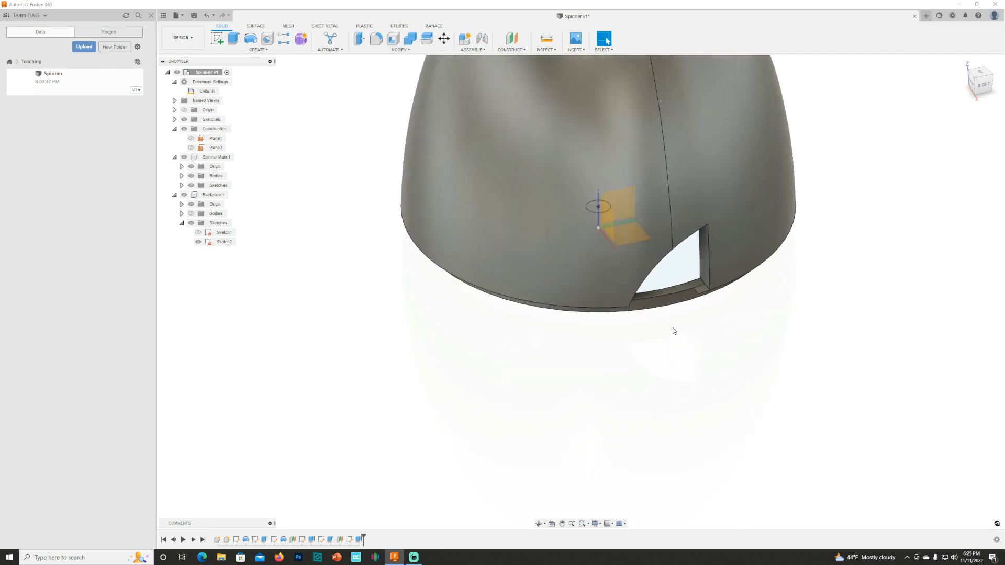
mouse_move(678, 325)
middle_mouse_down("shift")
mouse_move(678, 296)
mouse_move(679, 307)
mouse_move(660, 301)
mouse_move(654, 325)
middle_mouse_up("shift")
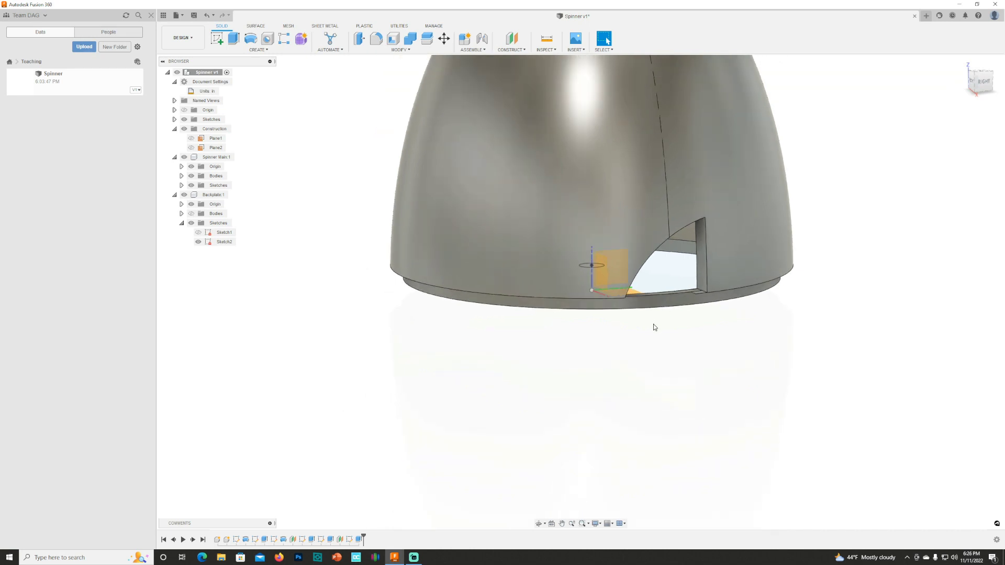
Reopen the cutout sketch and move the profile's base line down to the lower edge of the nose cone's inner lip
double_click(350, 539)
scroll(774, 386, "up", 4)
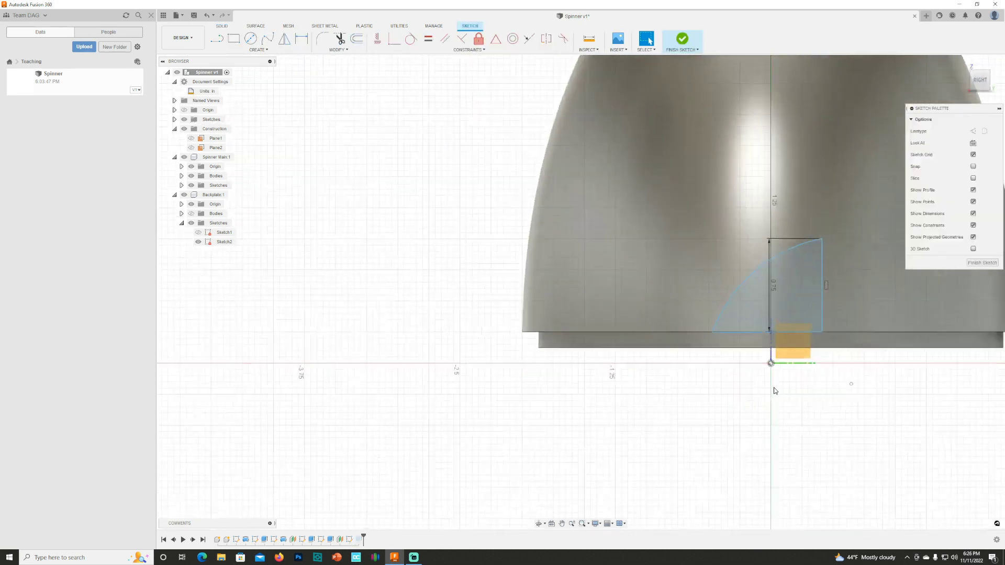
left_click_drag(785, 310, 786, 333)
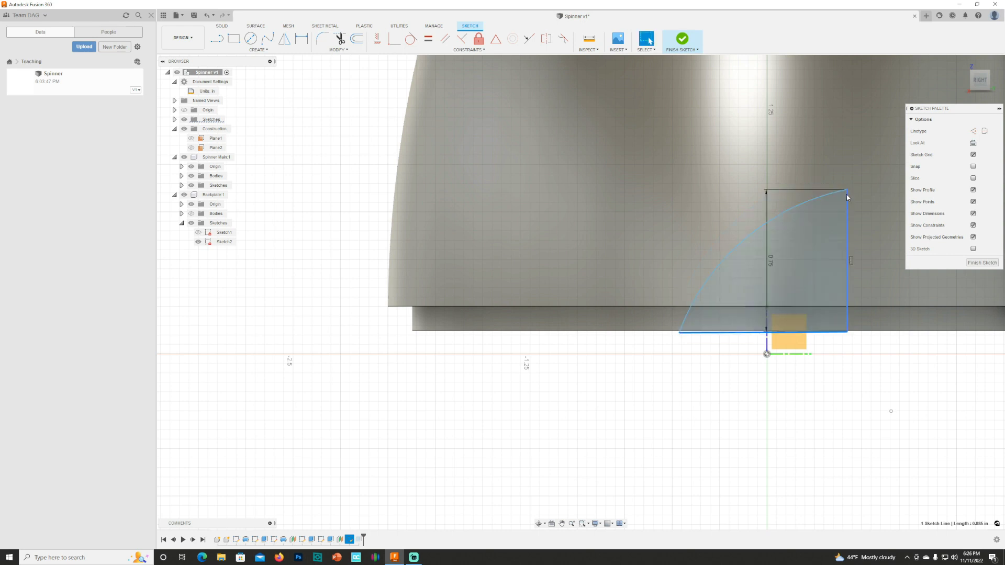
left_click_drag(848, 193, 847, 193)
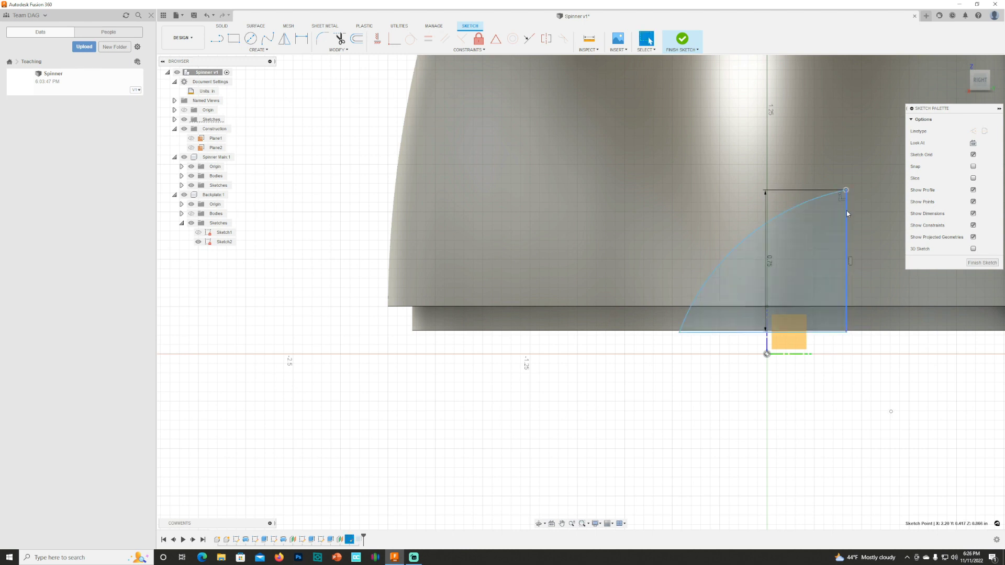
left_click(848, 213)
left_click(846, 191)
left_click_drag(847, 192, 842, 175)
key("ctrl+z")
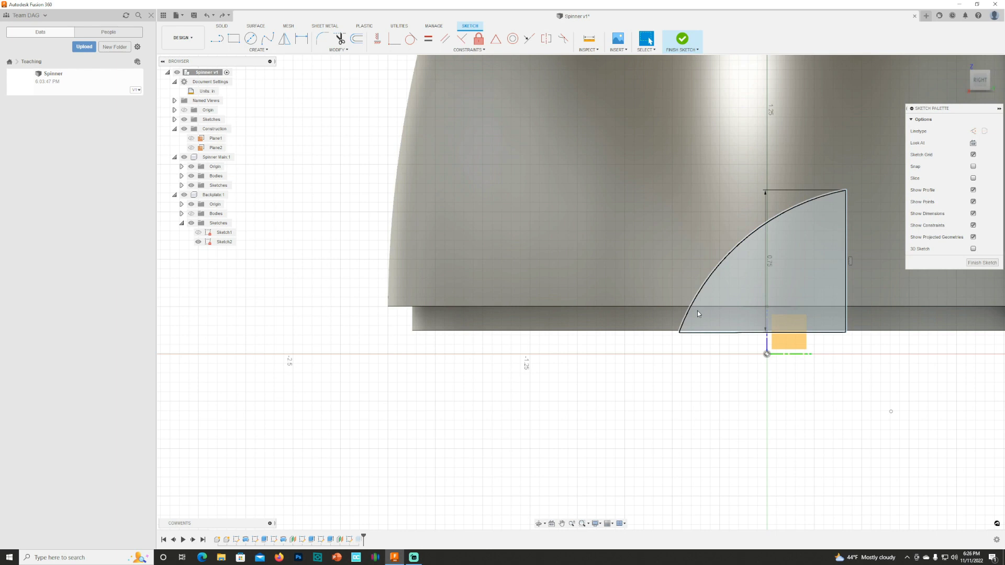
Finish the cutout sketch and inspect the opening through the nose cone's inner lip from below
left_click(976, 264)
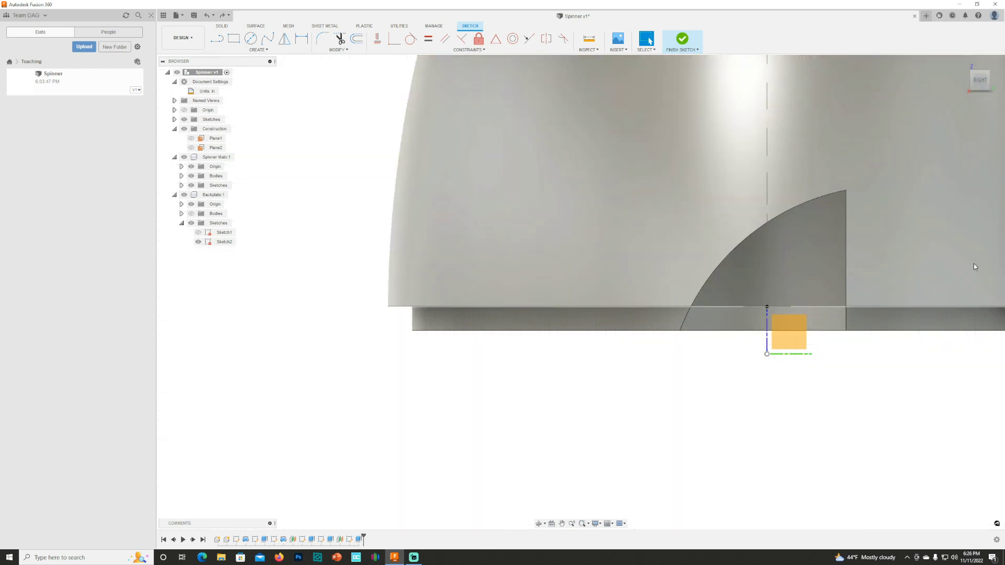
mouse_move(743, 366)
middle_mouse_down("shift")
mouse_move(728, 385)
mouse_move(713, 375)
mouse_move(723, 386)
mouse_move(740, 382)
middle_mouse_up("shift")
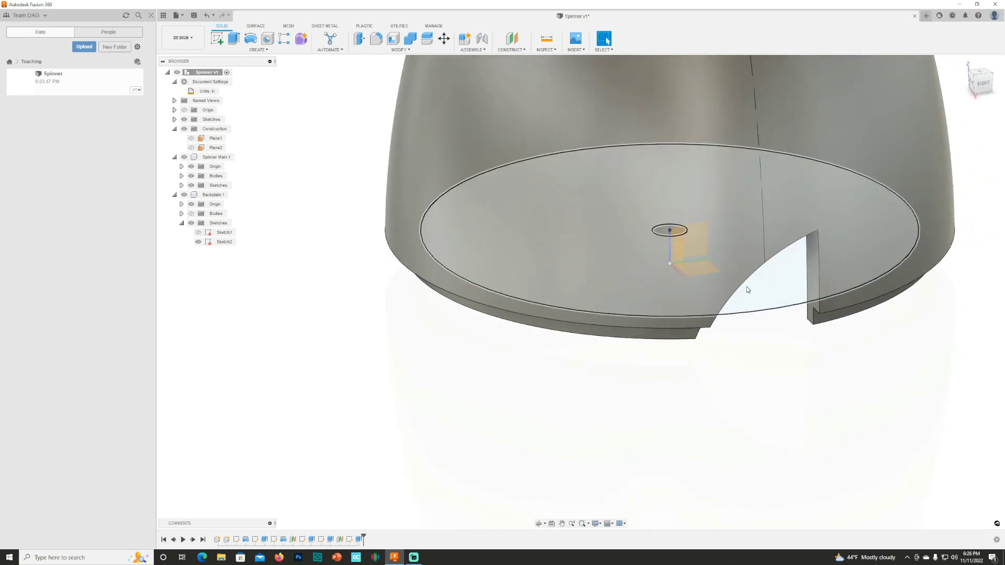
middle_click_drag(894, 318, 754, 252, "shift")
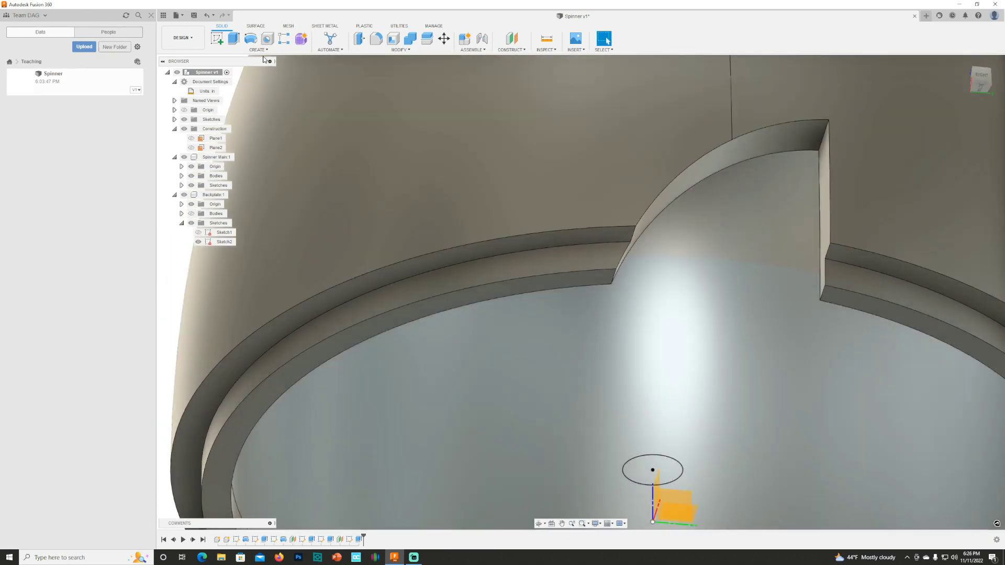
Start a circular pattern of faces, selecting the straight and curved side walls of the nose cone's cutout
left_click(257, 50)
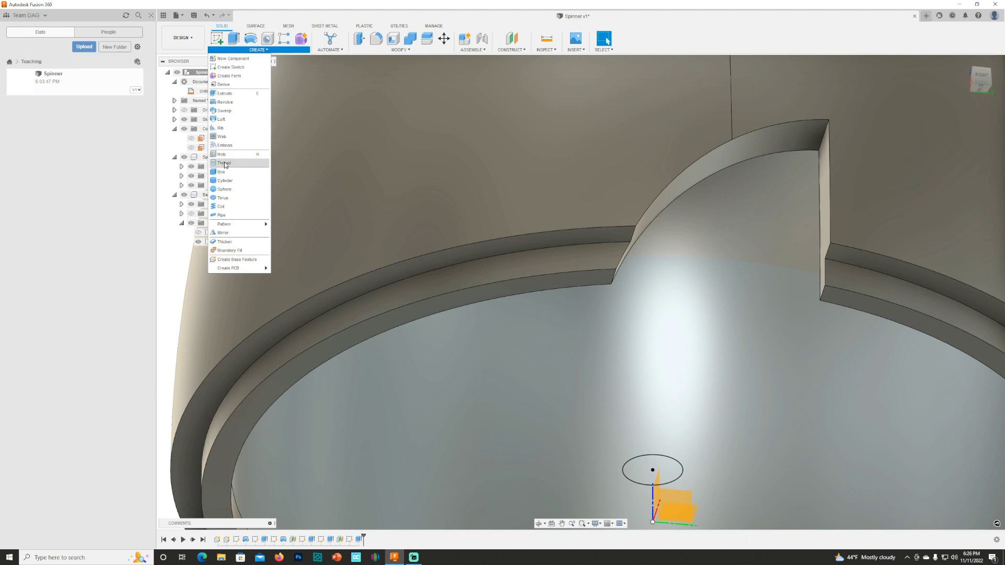
mouse_move(234, 224)
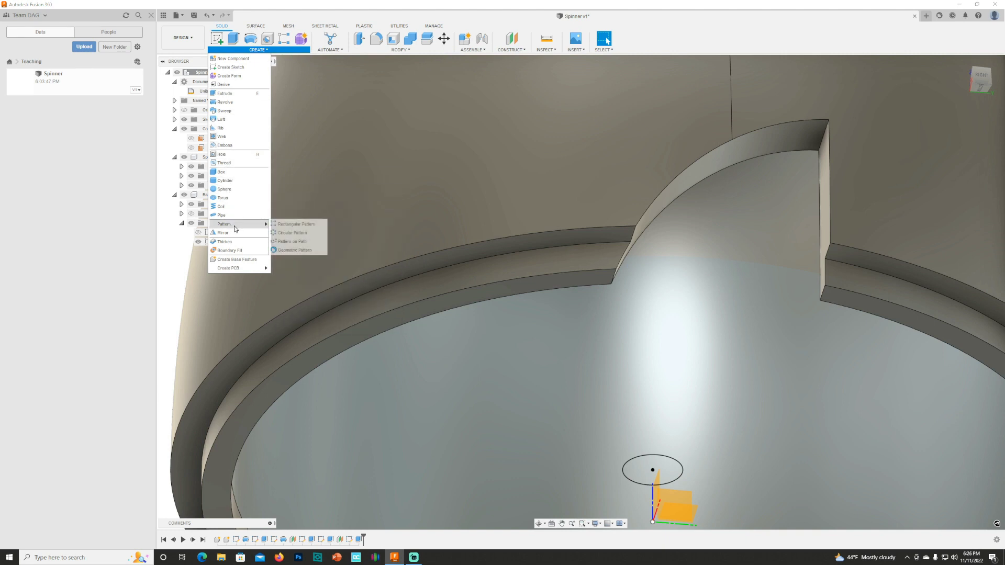
left_click(299, 236)
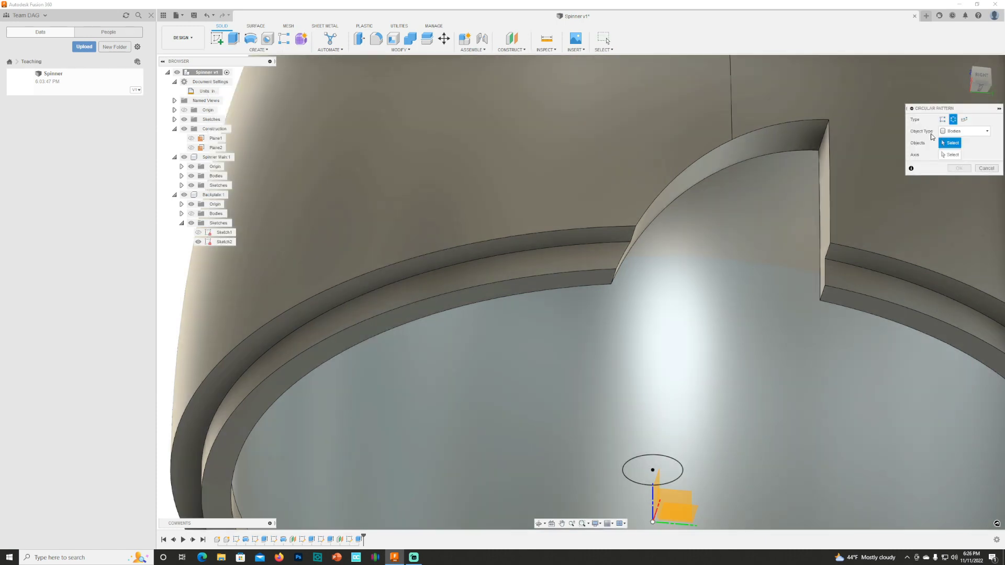
left_click(954, 131)
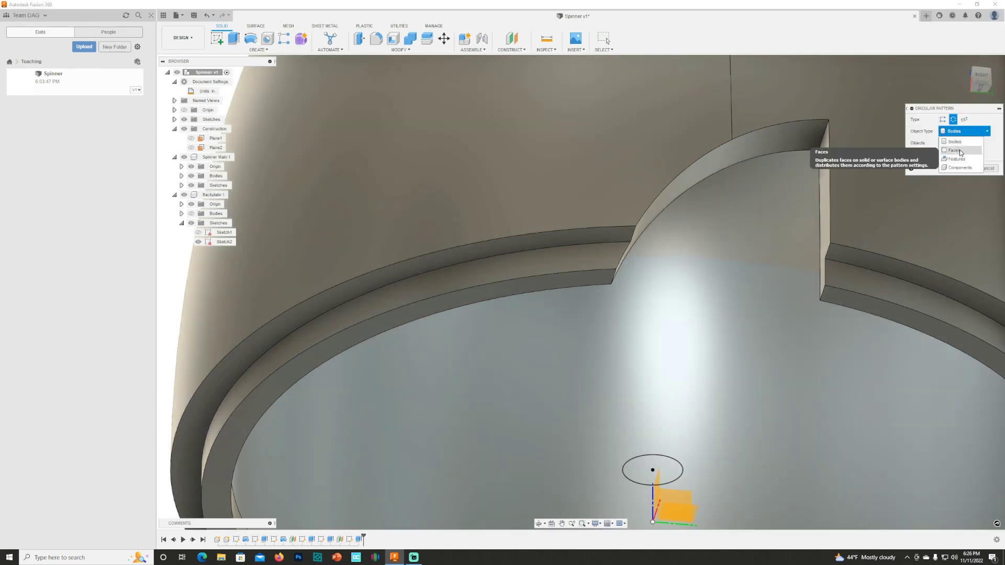
left_click(953, 150)
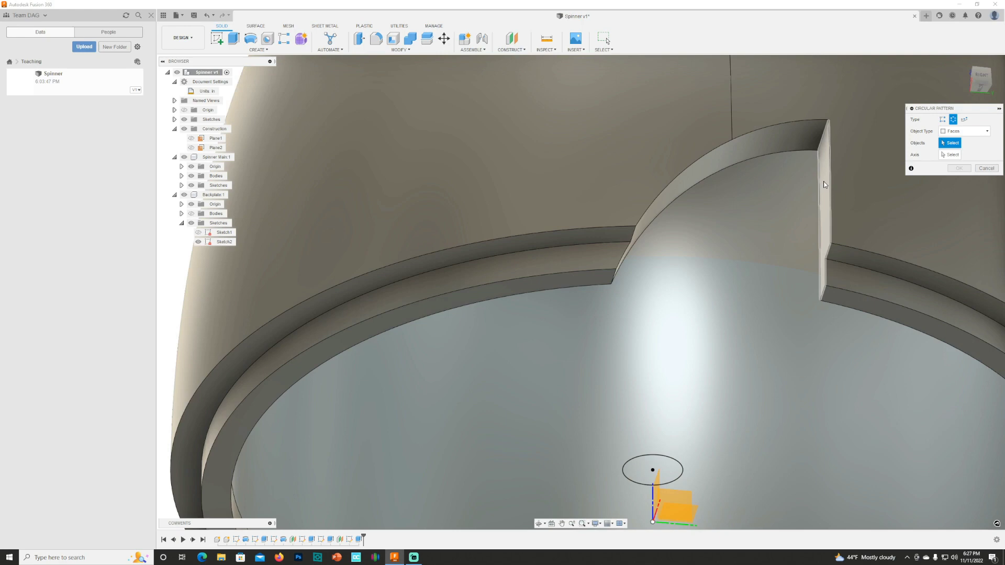
left_click(824, 183)
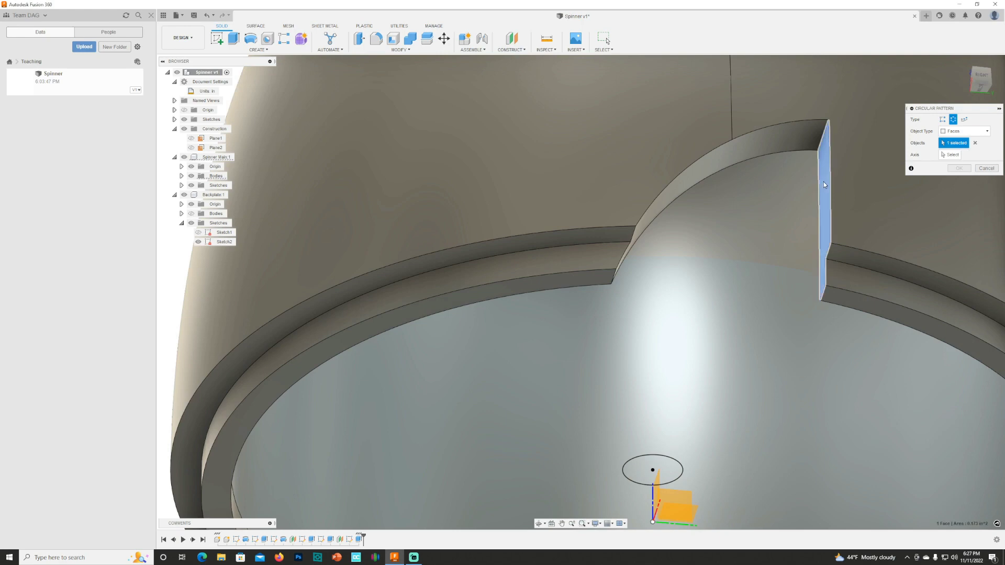
left_click(784, 134)
scroll(640, 244, "down", 1)
scroll(639, 244, "down", 3)
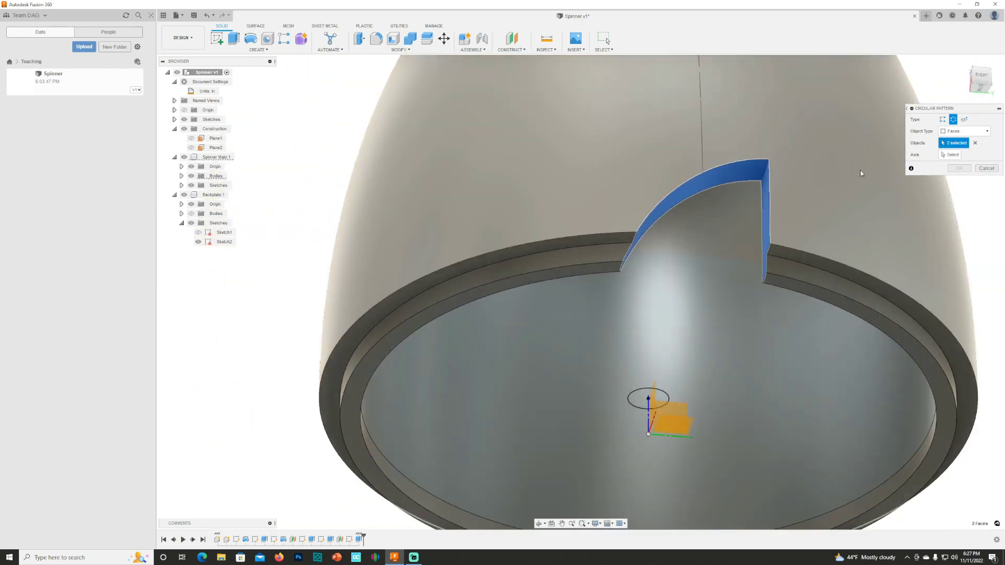
Pattern the selected cutout faces fully around the vertical centre axis with a quantity of 4
left_click(952, 155)
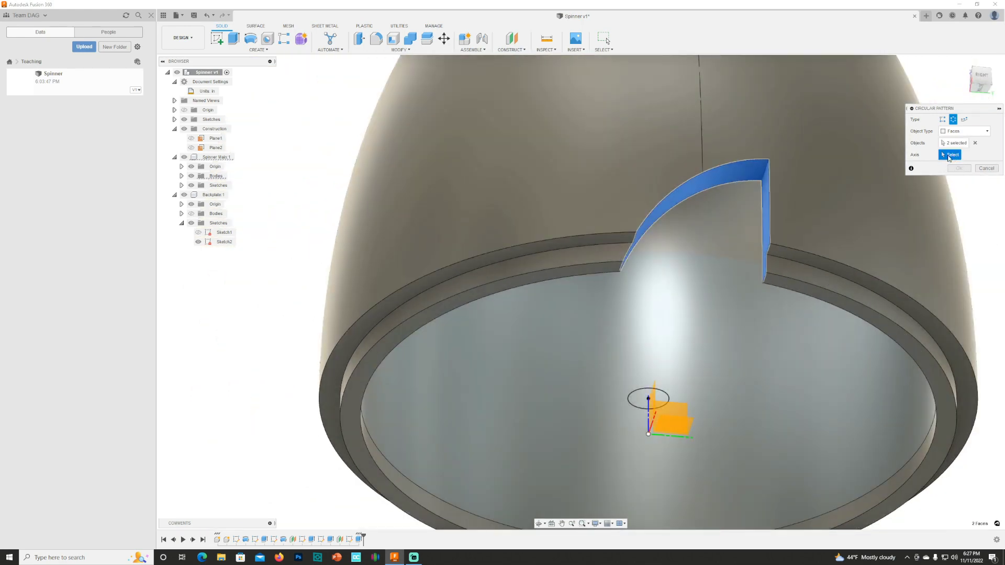
left_click(648, 419)
scroll(678, 411, "up", 2)
scroll(677, 411, "down", 3)
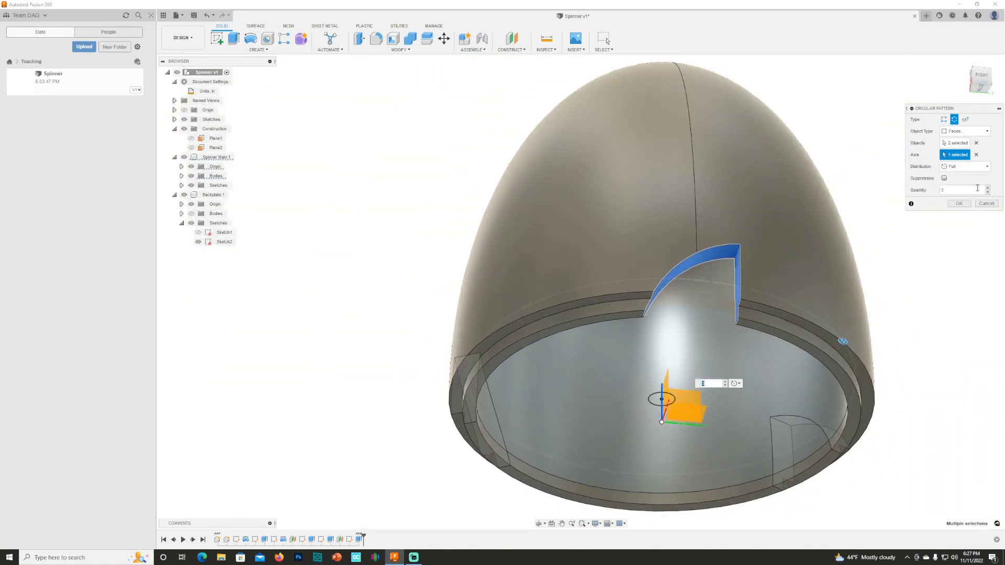
left_click(988, 188)
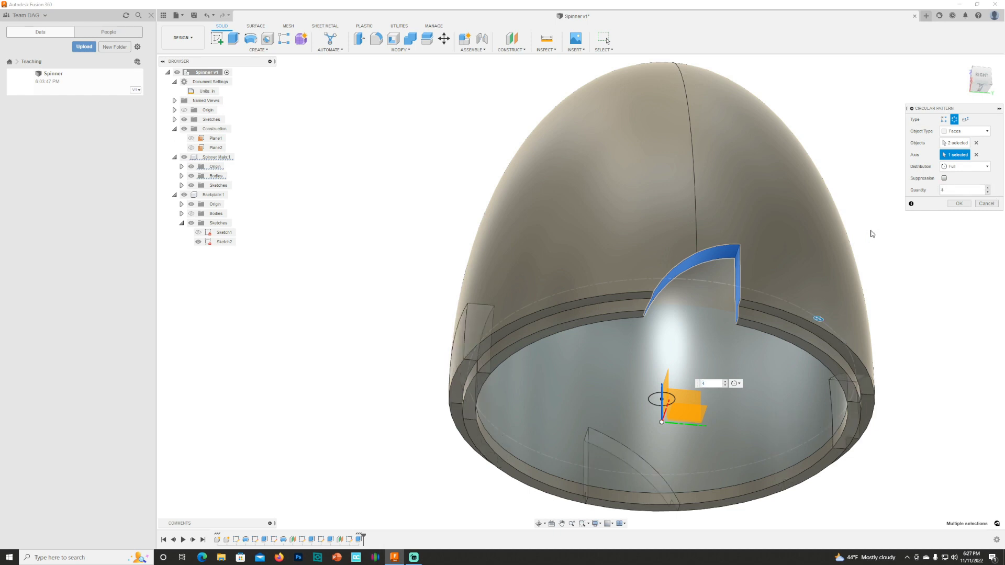
left_click(959, 204)
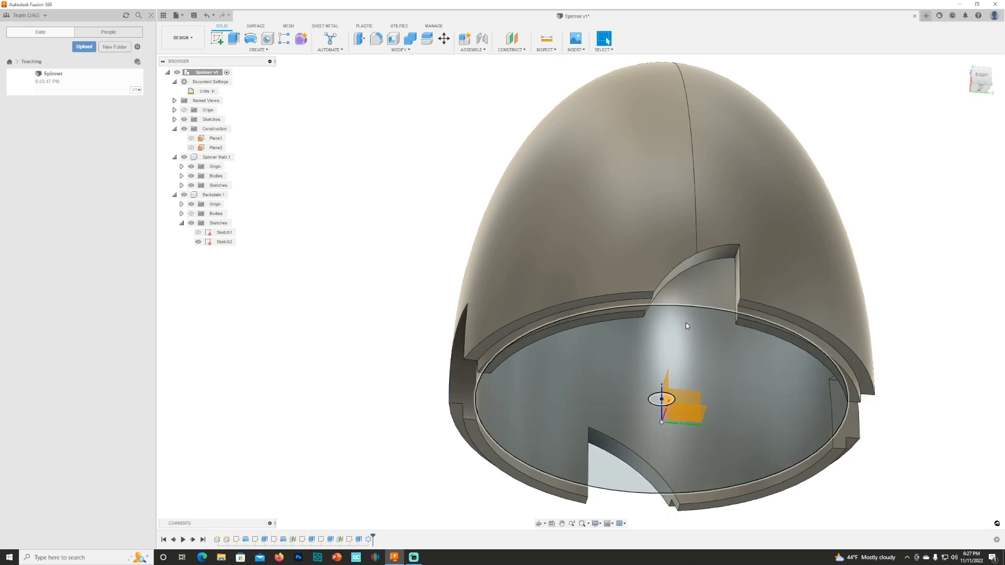
Show the Backplate bodies and examine how the patterned openings meet the backplate
middle_click_drag(681, 329, 614, 286, "shift")
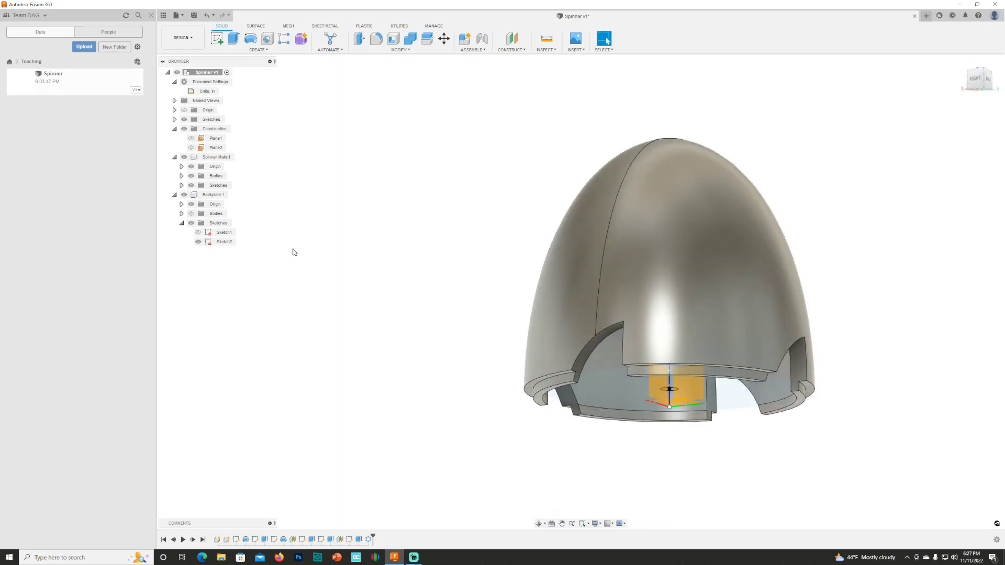
left_click(191, 214)
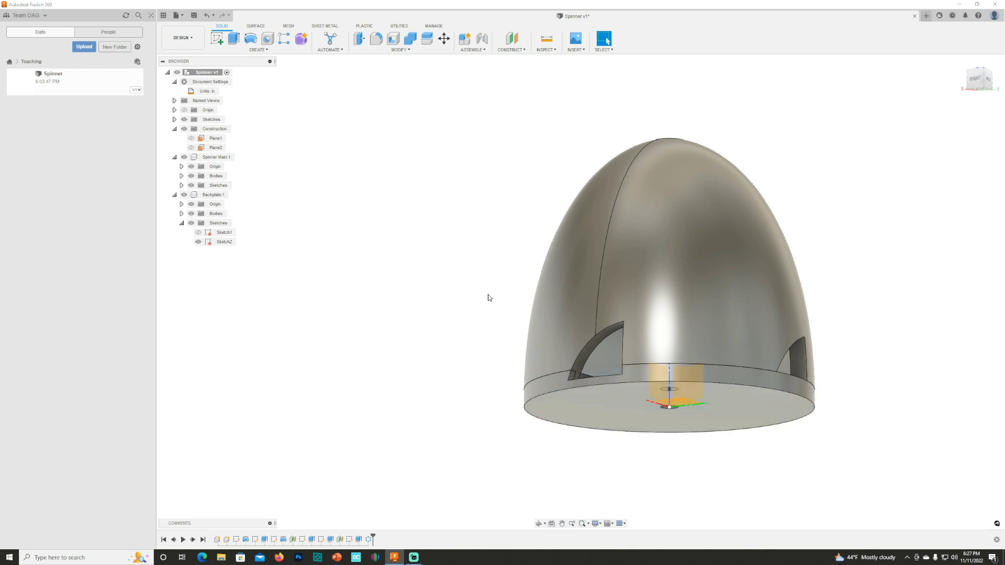
scroll(489, 297, "down", 2)
mouse_move(497, 307)
middle_mouse_down("shift")
mouse_move(525, 315)
mouse_move(502, 317)
middle_mouse_up("shift")
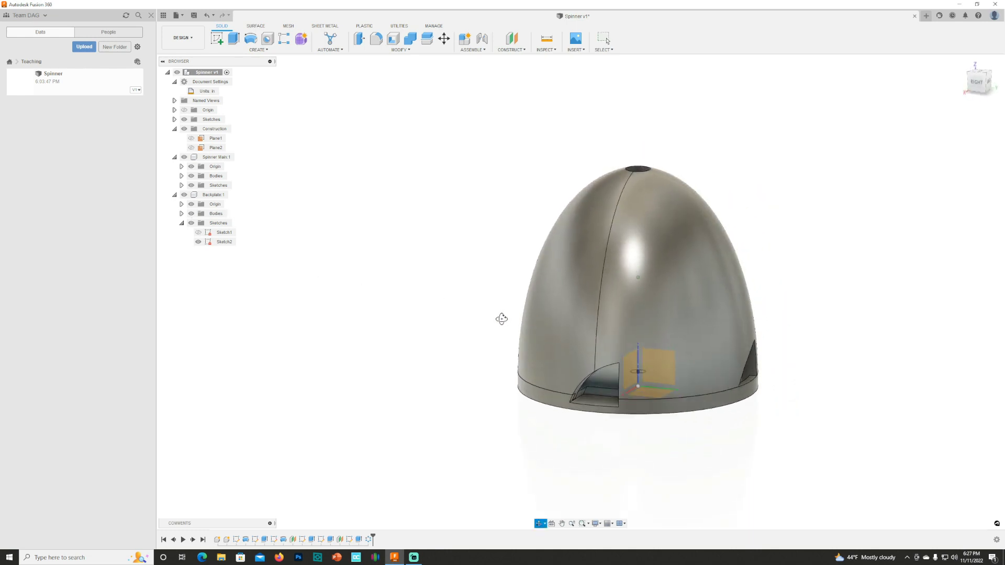
scroll(571, 426, "up", 3)
scroll(585, 400, "up", 4)
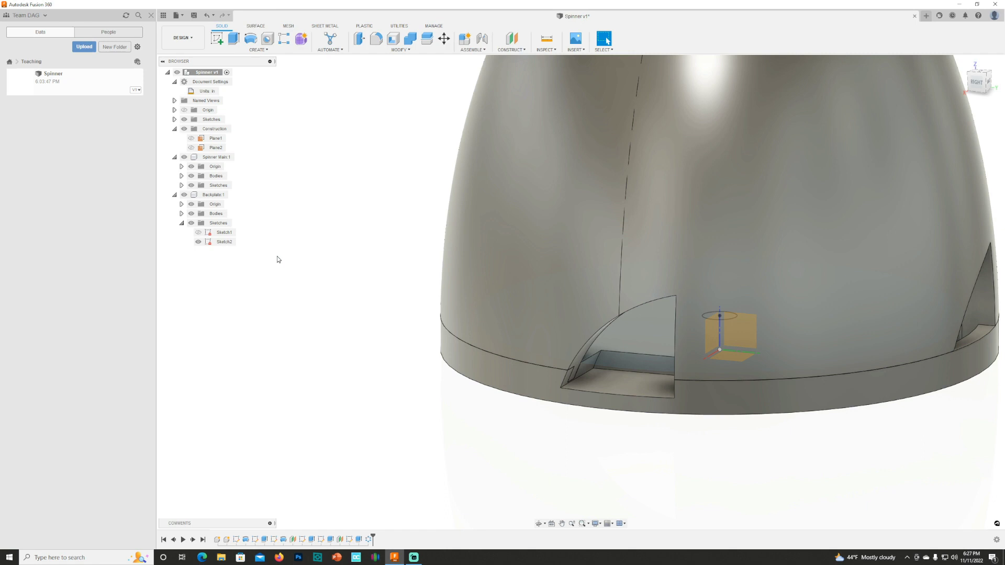
scroll(267, 359, "down", 3)
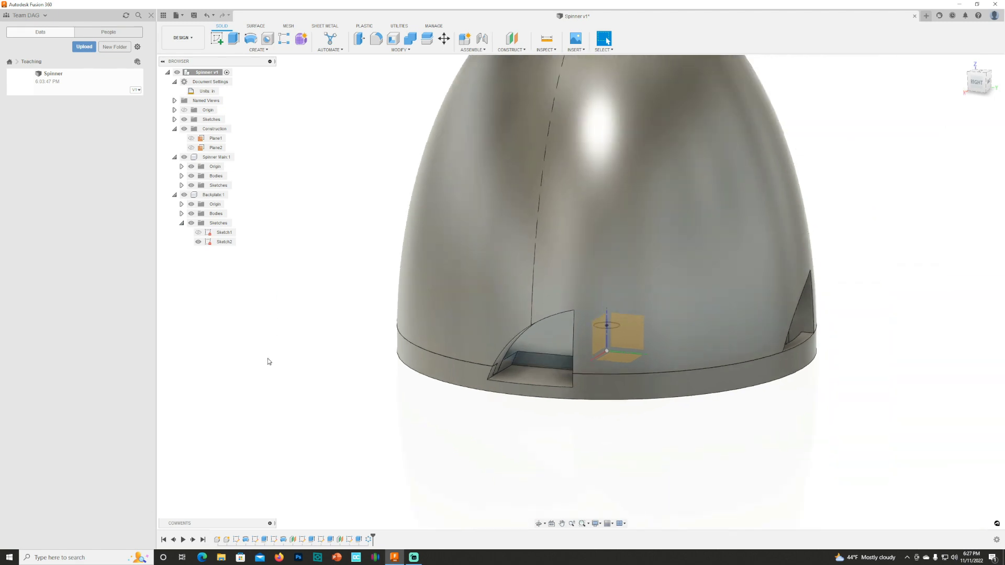
scroll(365, 355, "up", 2)
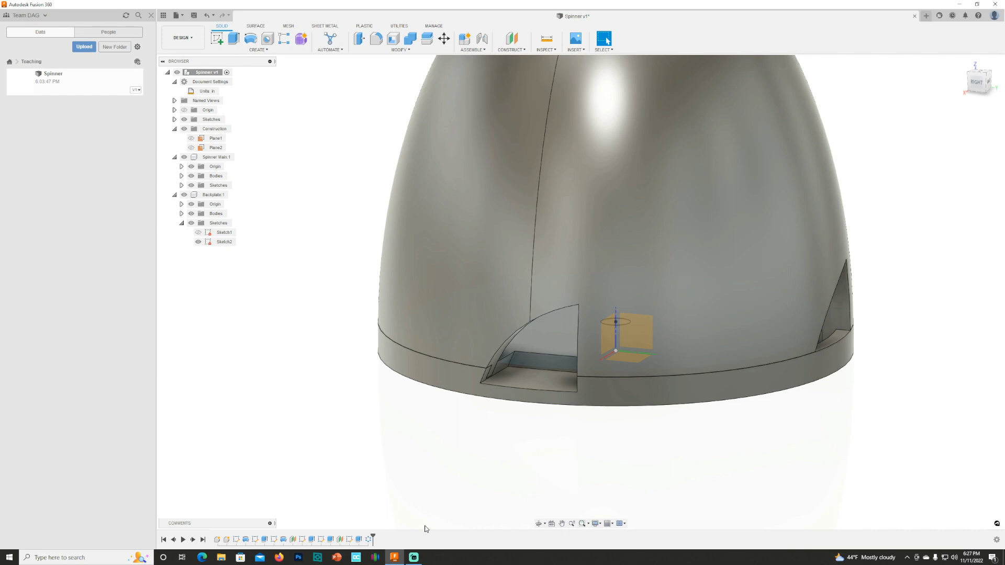
Reopen the cutout sketch and move the profile up so its base line meets the backplate's top edge
double_click(350, 542)
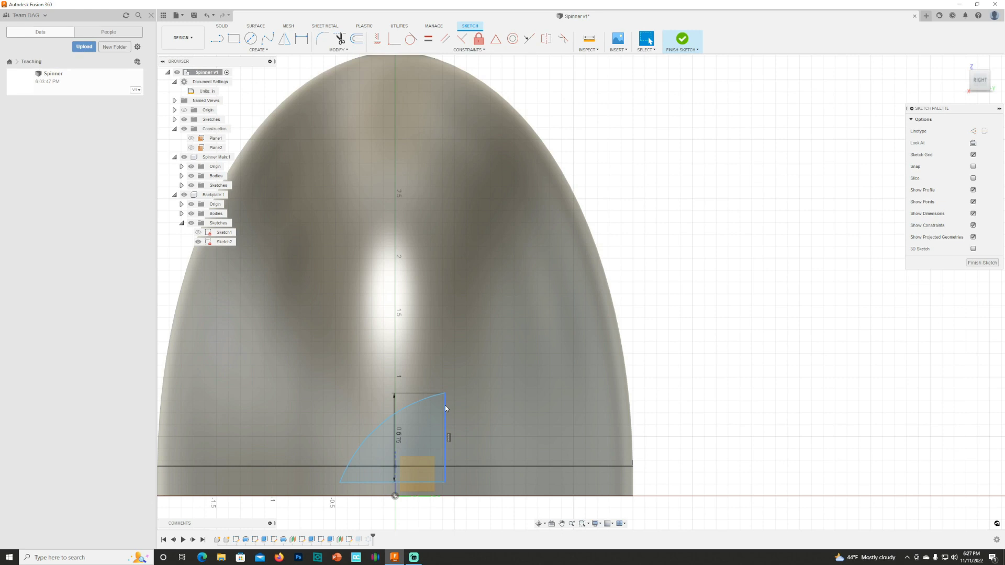
left_click_drag(446, 409, 444, 392)
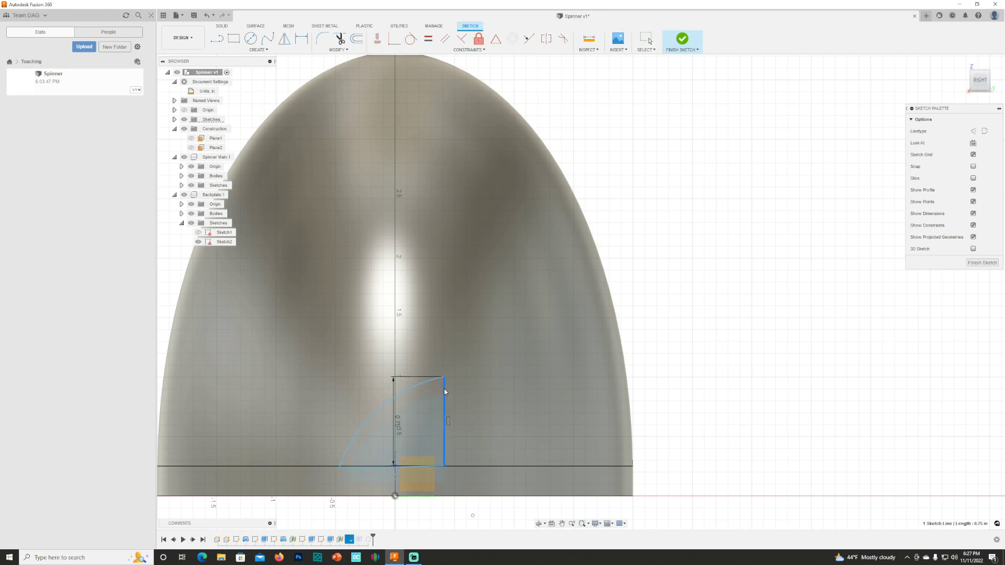
scroll(445, 393, "down", 3)
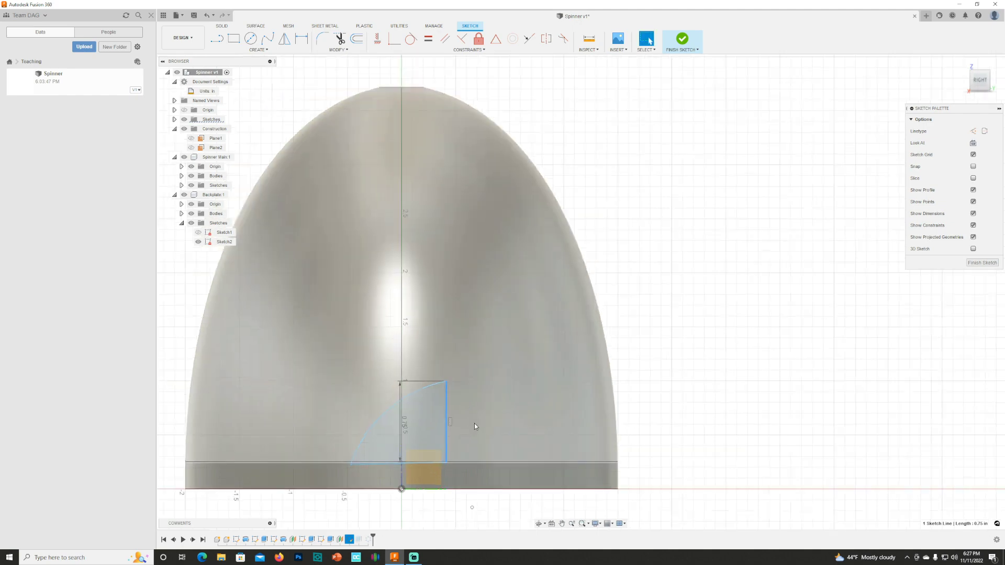
Align both lower corners of the cutout profile with the joint line above the backplate and finish the sketch
scroll(367, 502, "up", 5)
scroll(376, 406, "up", 4)
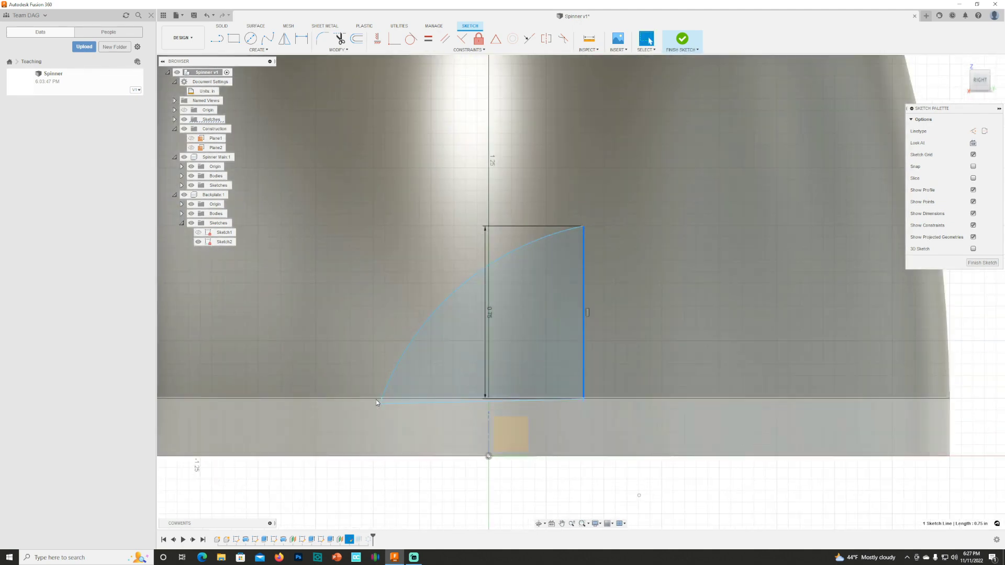
left_click_drag(377, 409, 378, 401)
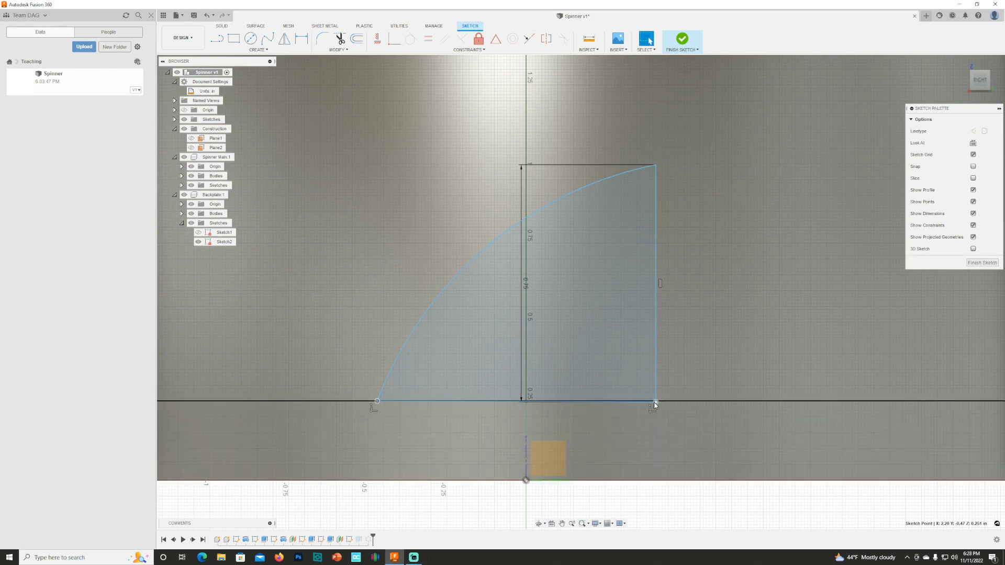
left_click_drag(654, 404, 655, 404)
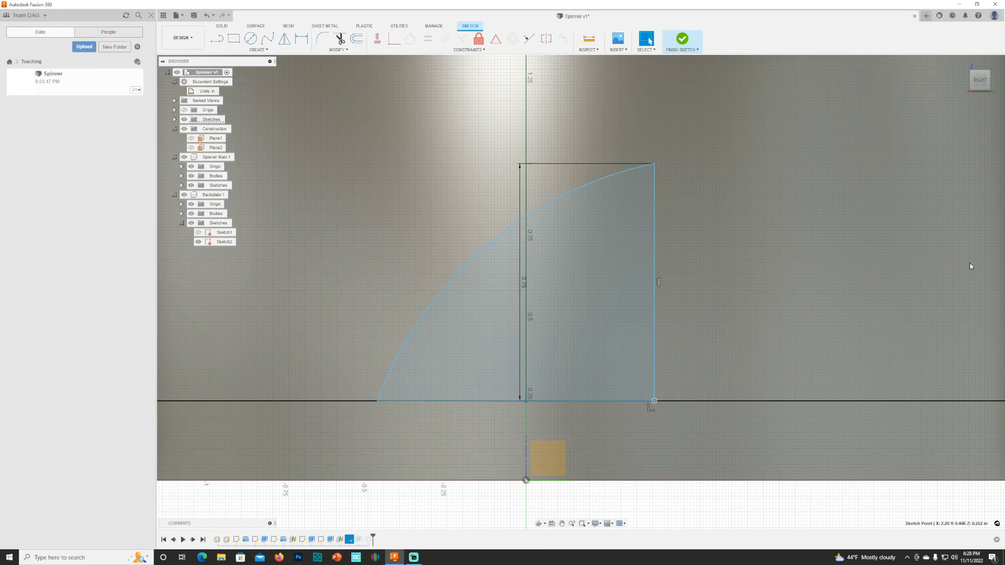
left_click(682, 39)
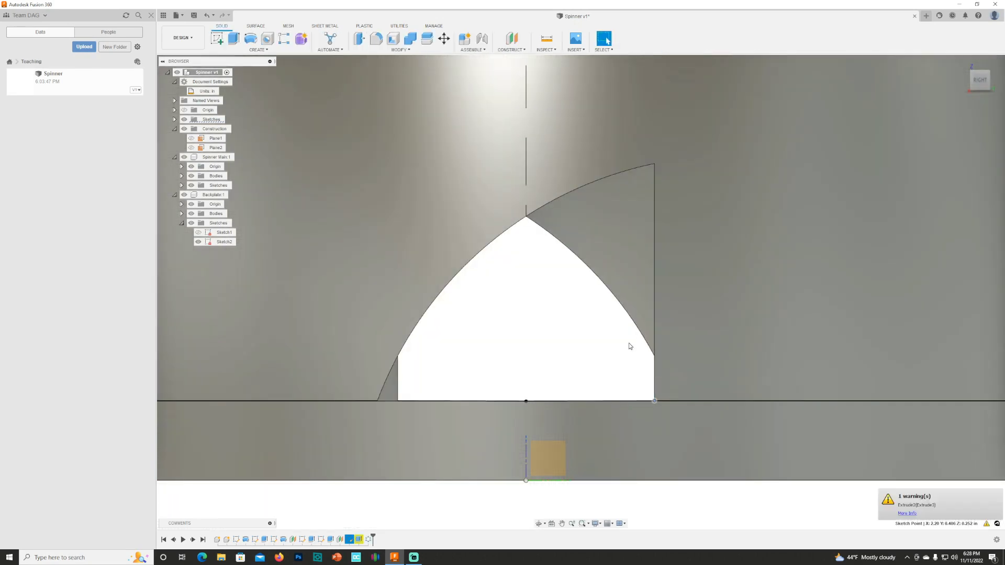
Hide the Backplate bodies and inspect the inner lip at the base of the raised cutout
scroll(277, 283, "down", 2)
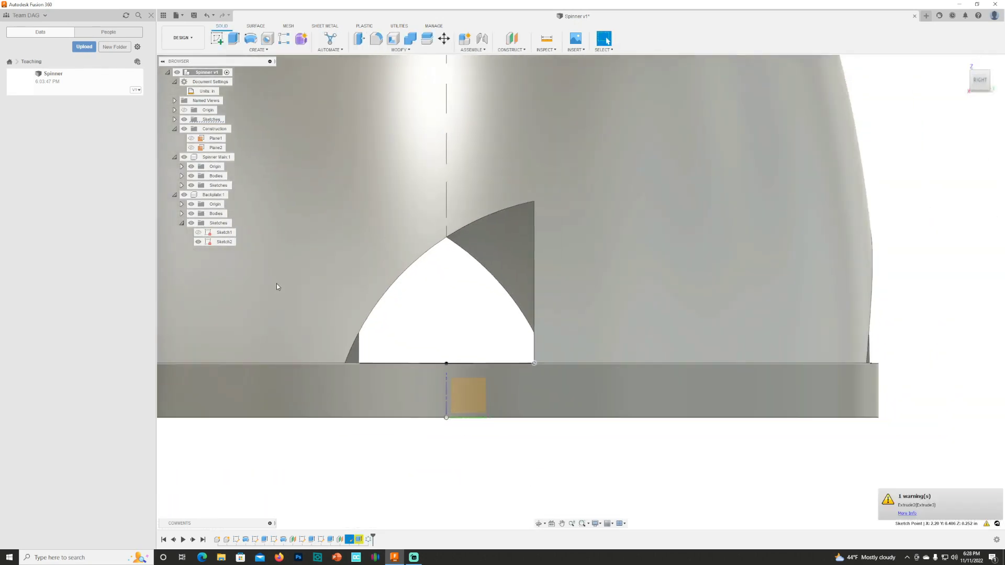
middle_click_drag(287, 280, 298, 305, "shift")
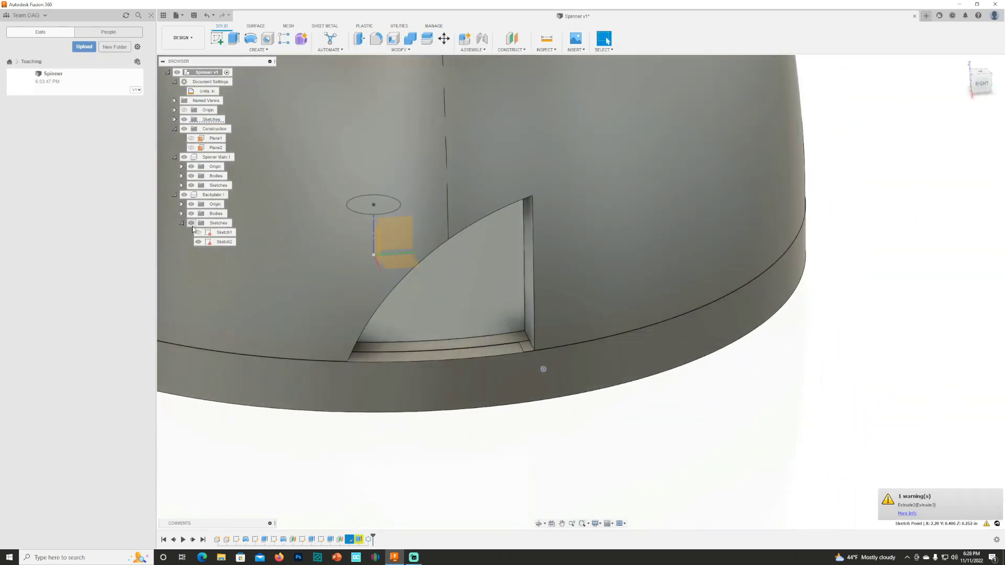
left_click(192, 214)
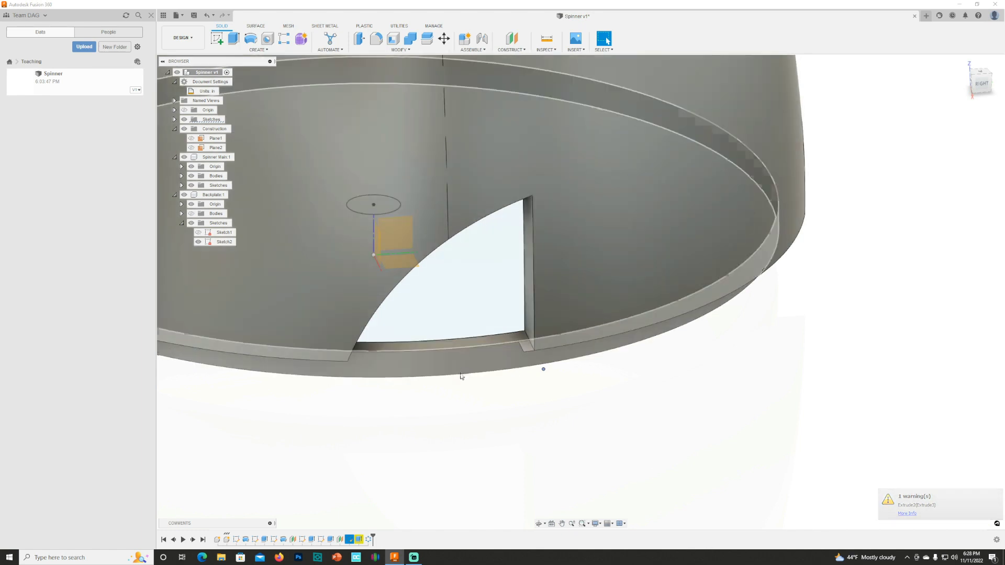
scroll(463, 374, "up", 2)
middle_click_drag(463, 373, 505, 377, "shift")
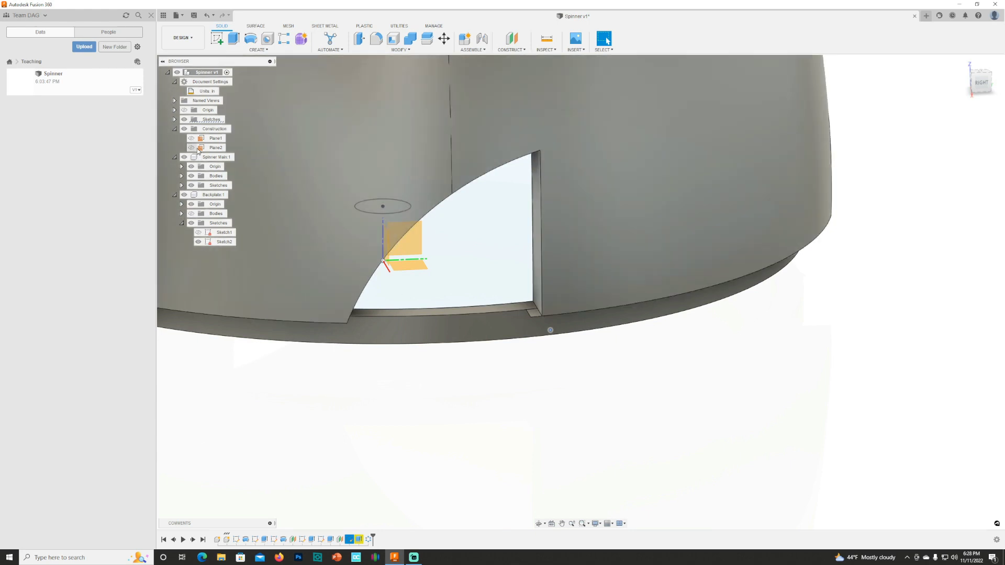
Show the offset construction plane Plane2 in front of the cutout and create a new sketch on it
left_click(191, 148)
left_click(199, 148)
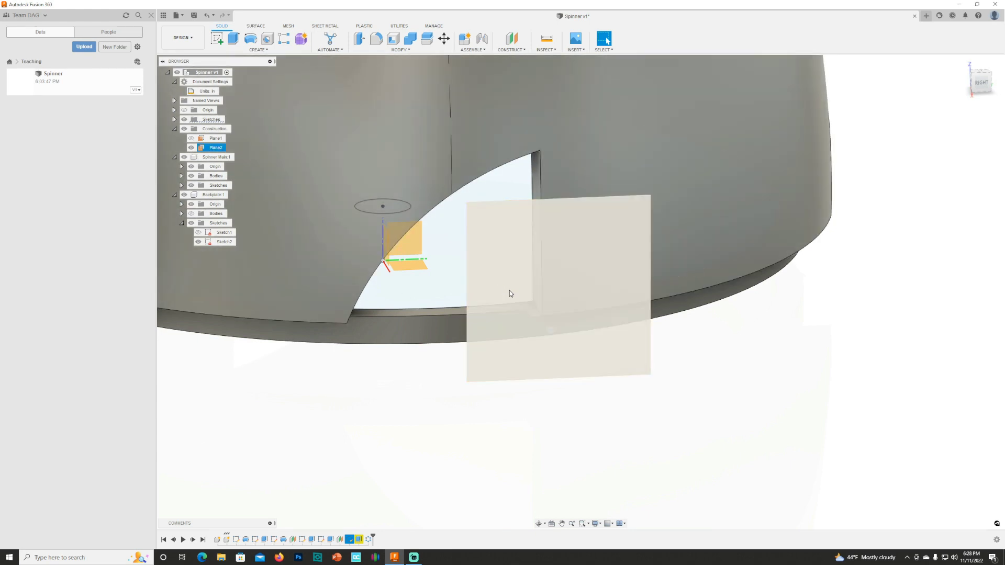
right_click(509, 291)
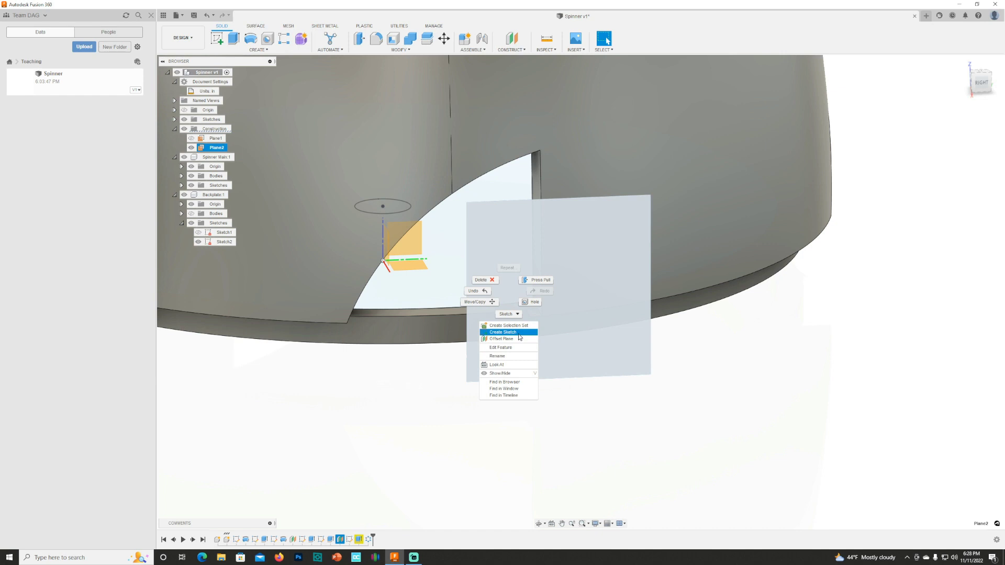
left_click(520, 338)
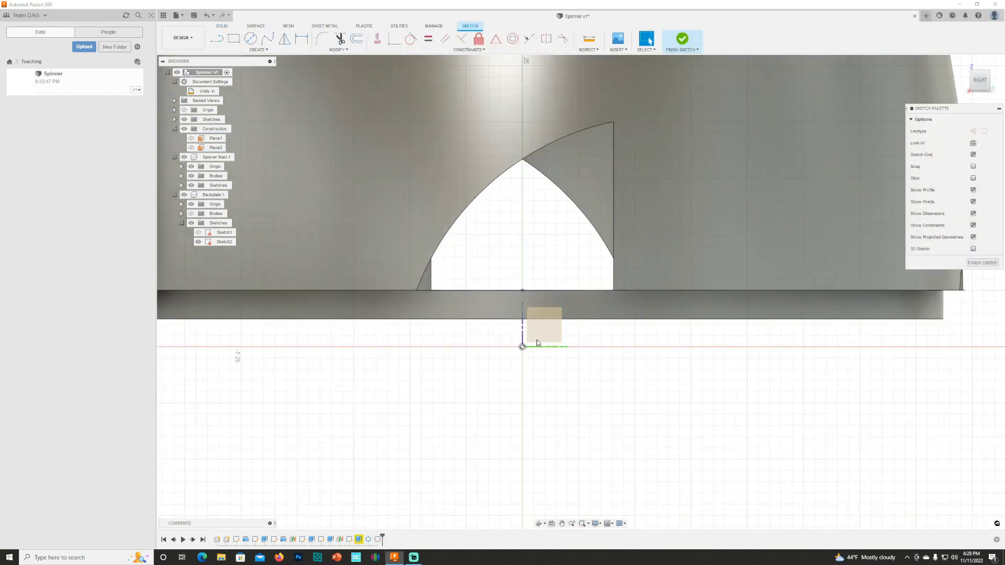
key("s")
left_click(555, 359)
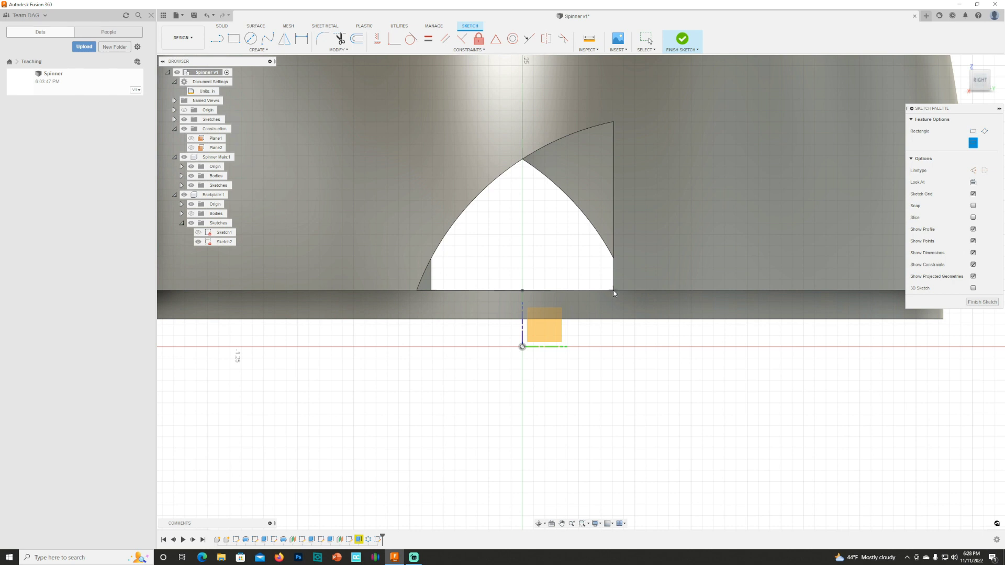
left_click(613, 291)
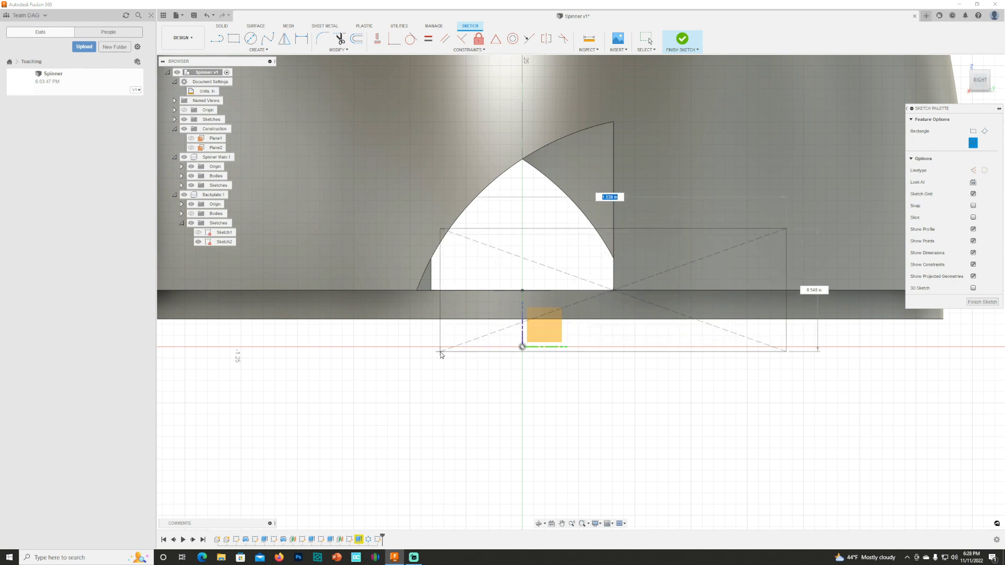
key("Escape")
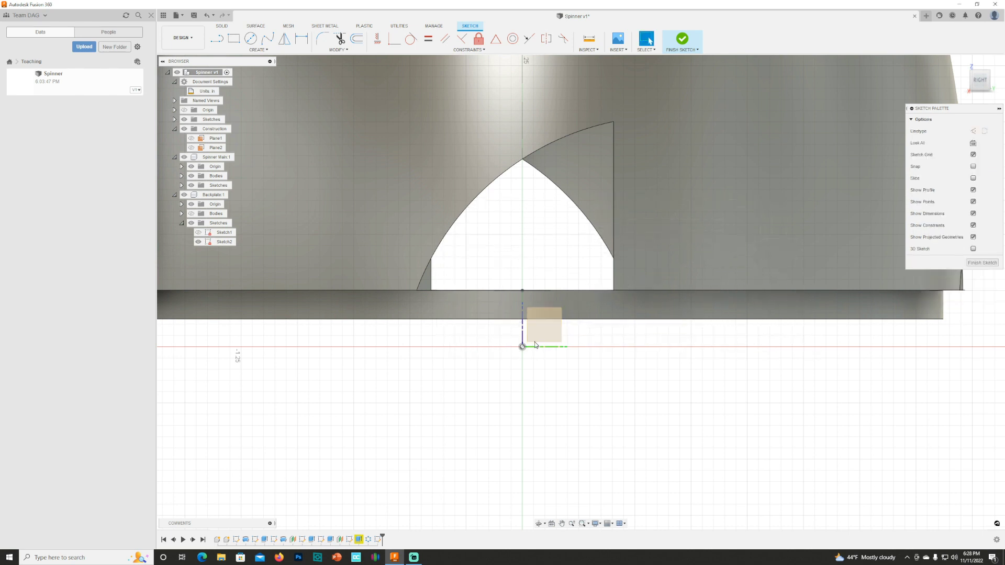
Sketch a two-point rectangle about 0.876 in wide over the inner lip, spanning the cutout's base and extending below the lip
key("s")
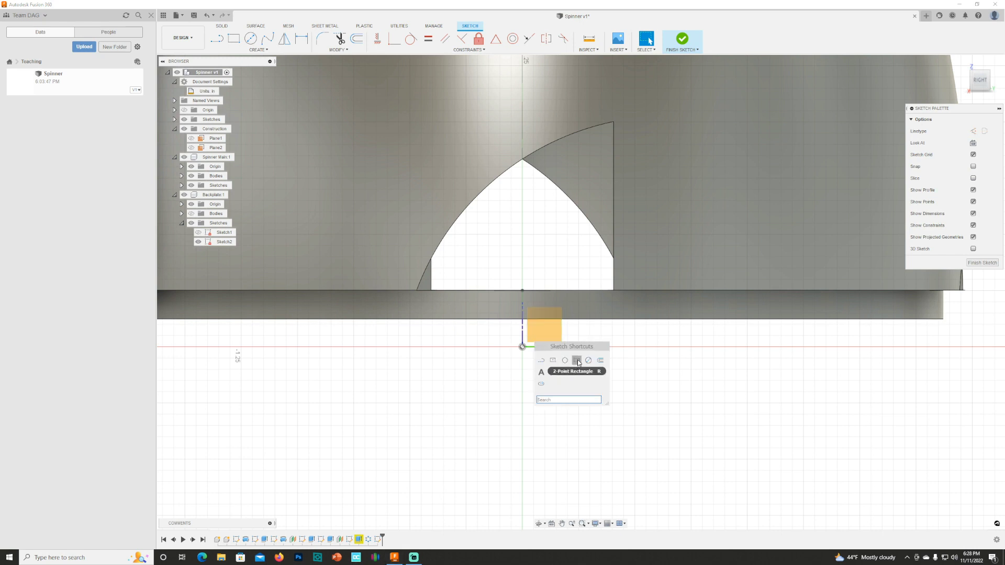
left_click(578, 360)
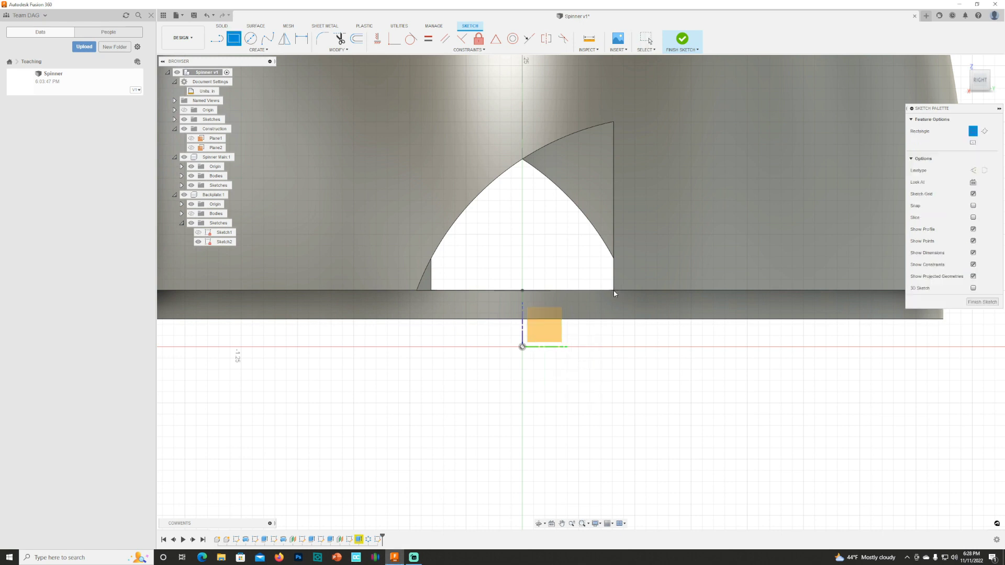
left_click(614, 291)
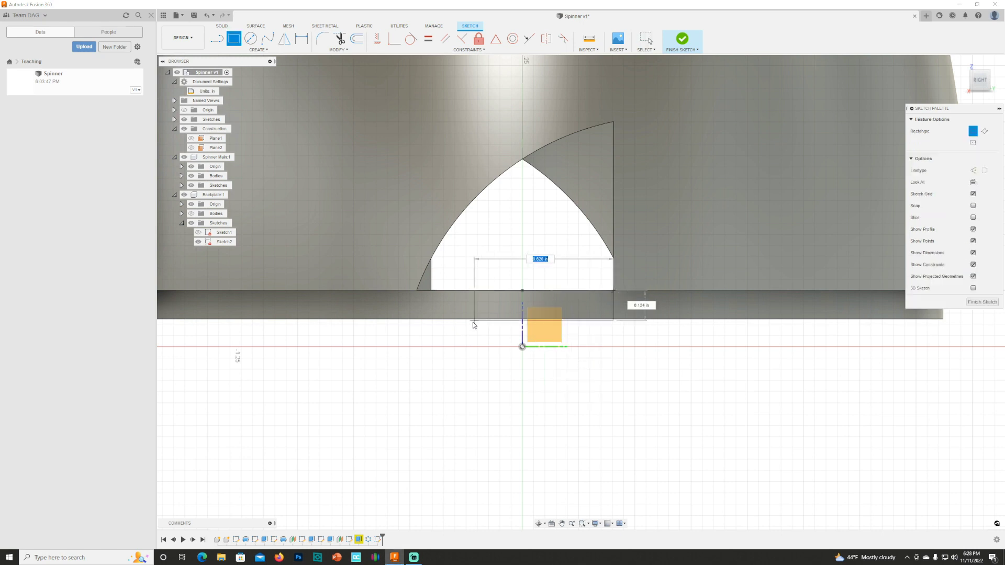
left_click(418, 337)
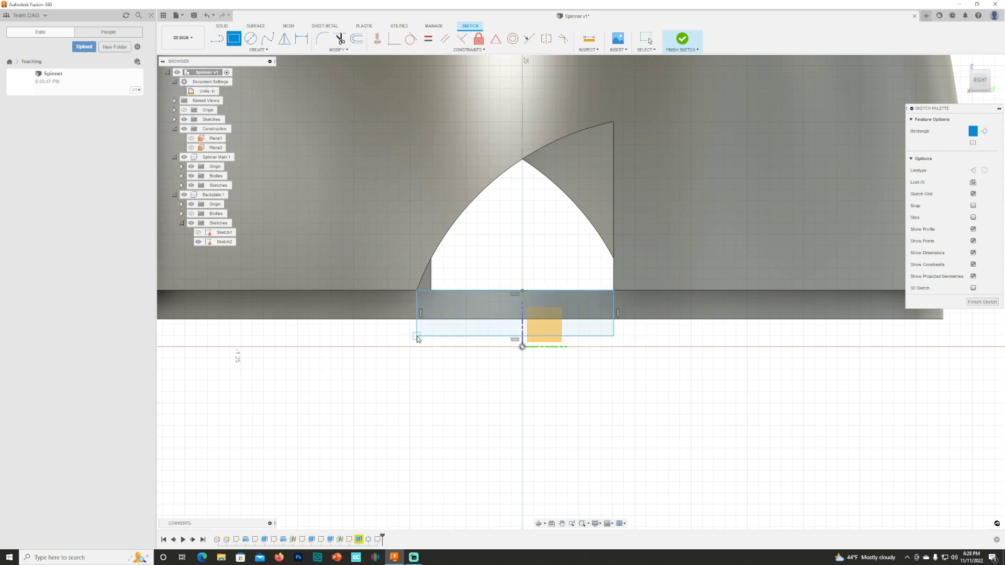
key("Escape")
Finish the sketch and extrude the rectangle -0.70 in as a cut through the inner lip beneath the cutout
mouse_move(875, 274)
middle_mouse_down("shift")
mouse_move(720, 327)
mouse_move(496, 373)
middle_mouse_up("shift")
key("Escape")
left_click(485, 364)
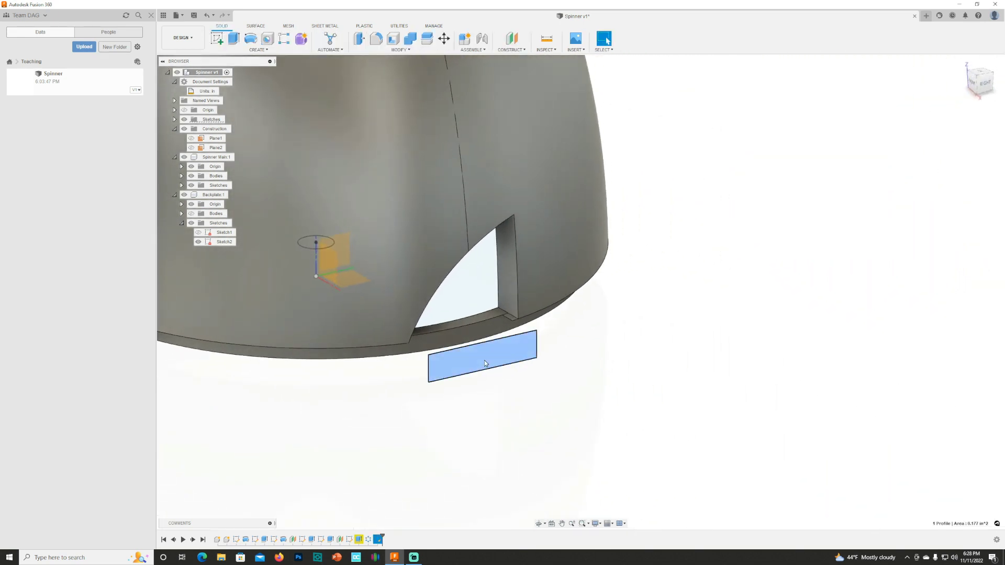
key("e")
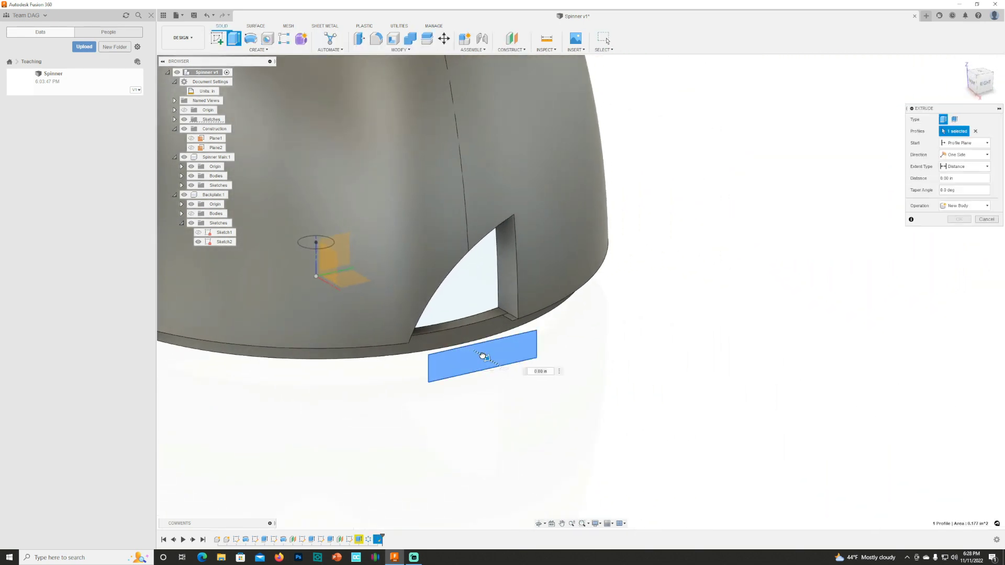
left_click_drag(482, 353, 434, 330)
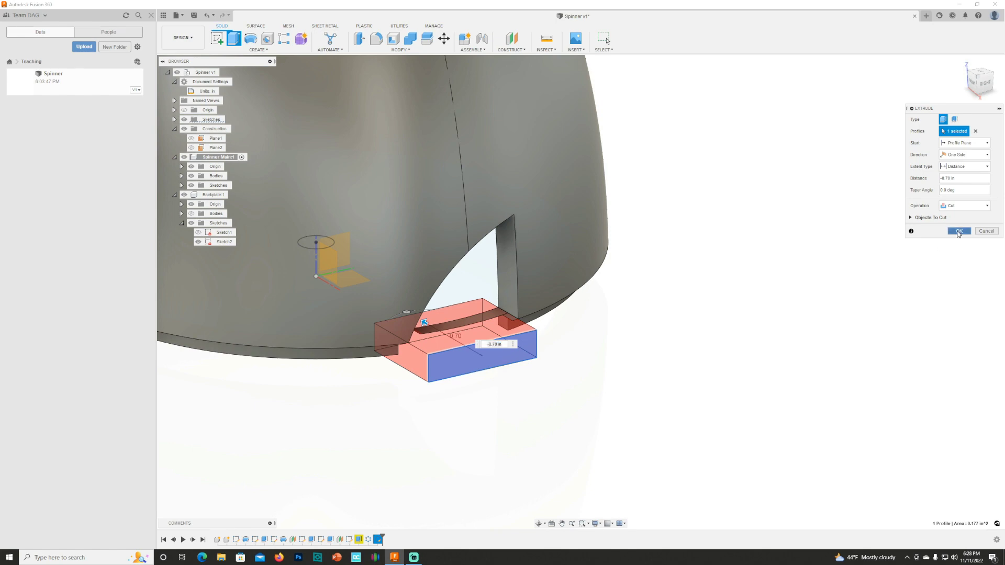
left_click(958, 232)
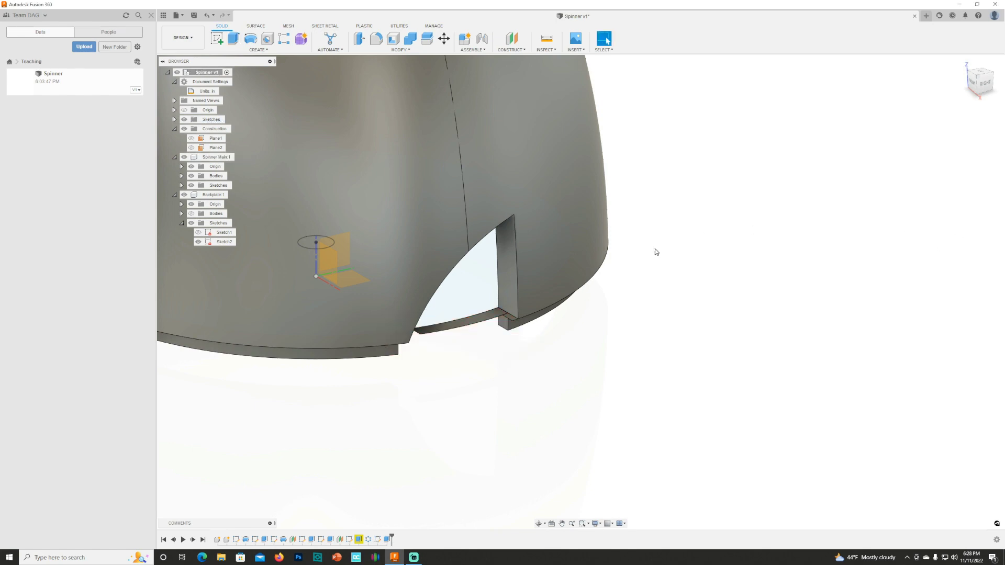
Reopen the rectangle sketch to check its upper edge, then close it and inspect the notch cut through the lip
double_click(378, 539)
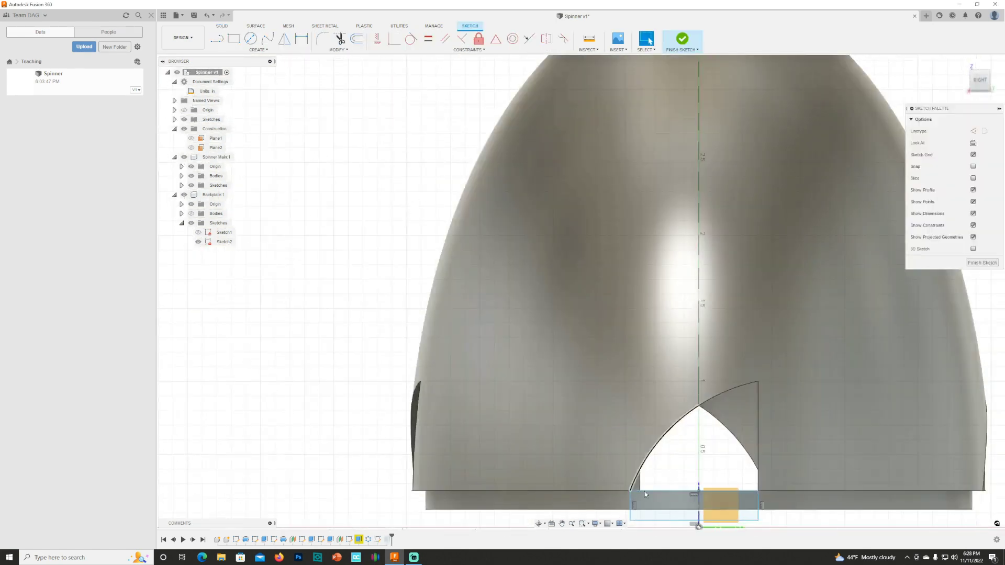
scroll(645, 491, "up", 4)
left_click(674, 470)
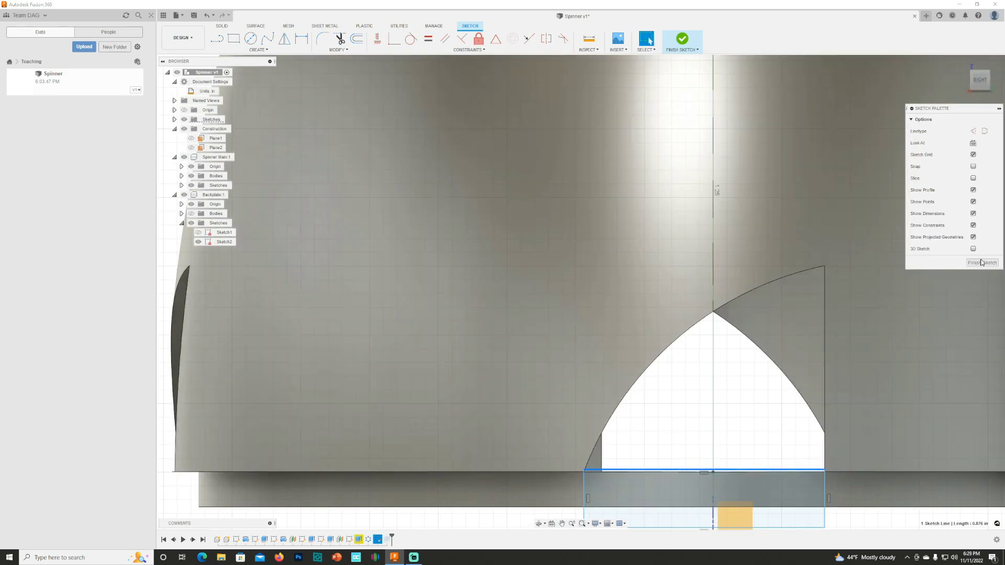
left_click(982, 262)
scroll(691, 404, "down", 6)
middle_click_drag(630, 408, 633, 439, "shift")
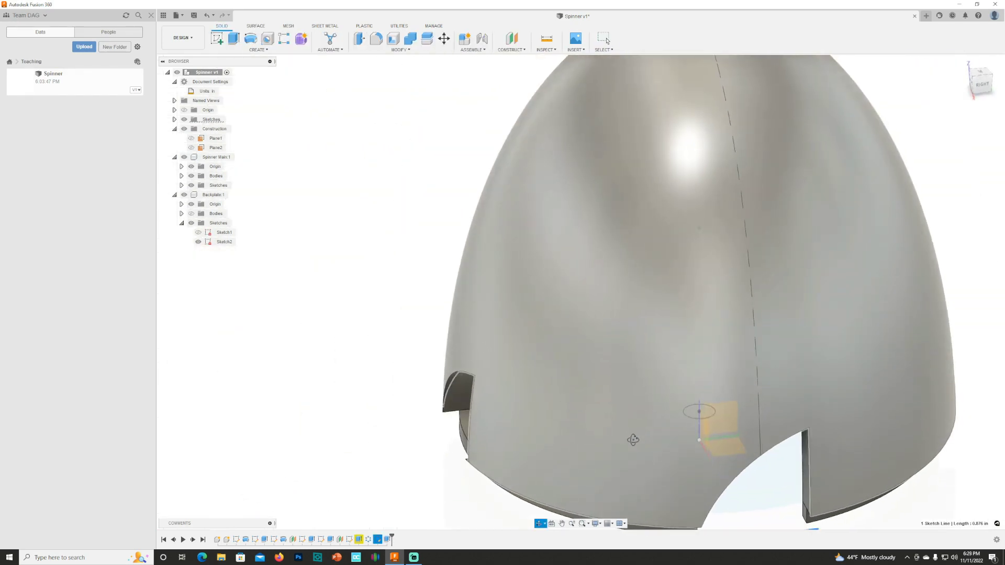
scroll(633, 393, "down", 4)
scroll(697, 485, "up", 6)
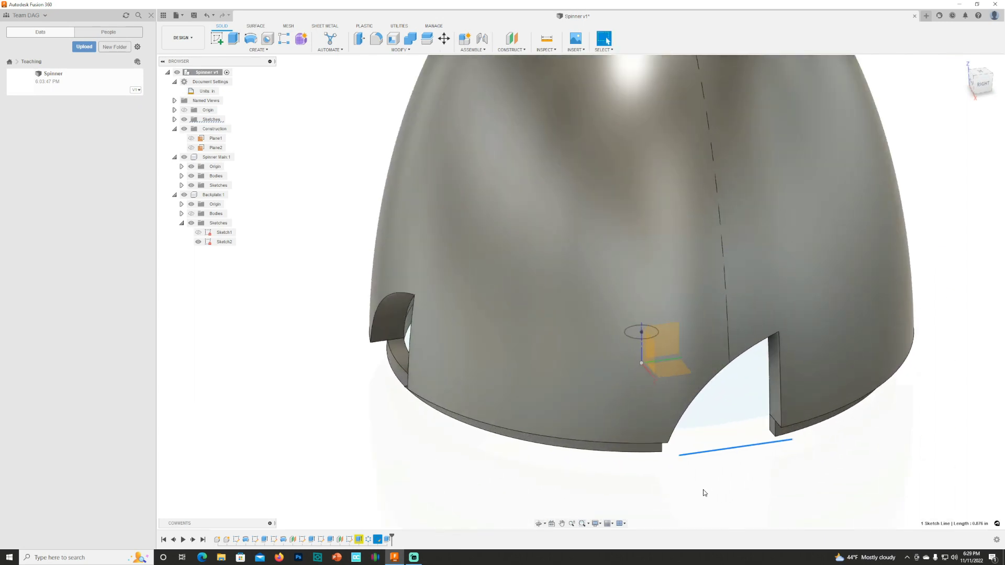
scroll(705, 492, "up", 3)
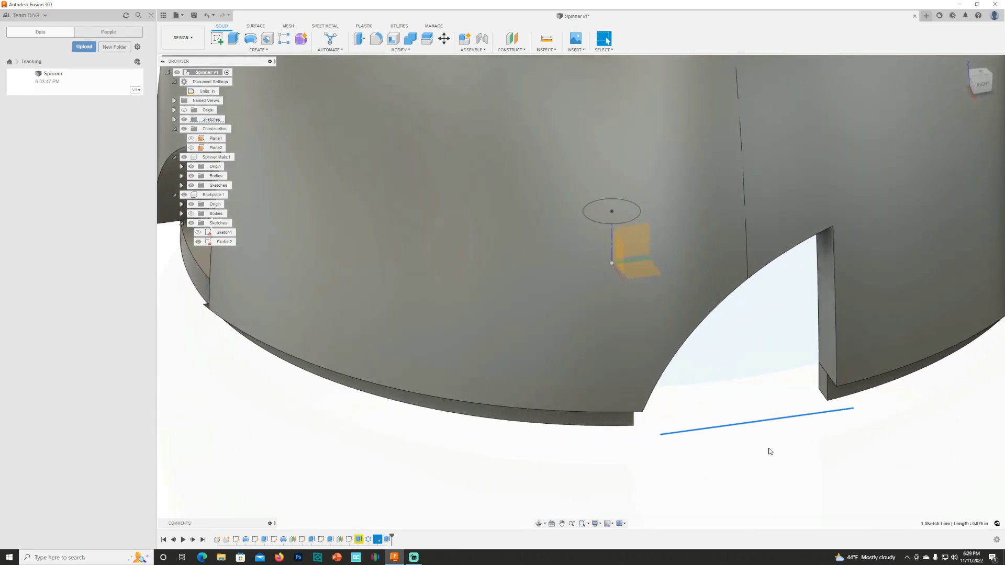
key("Escape")
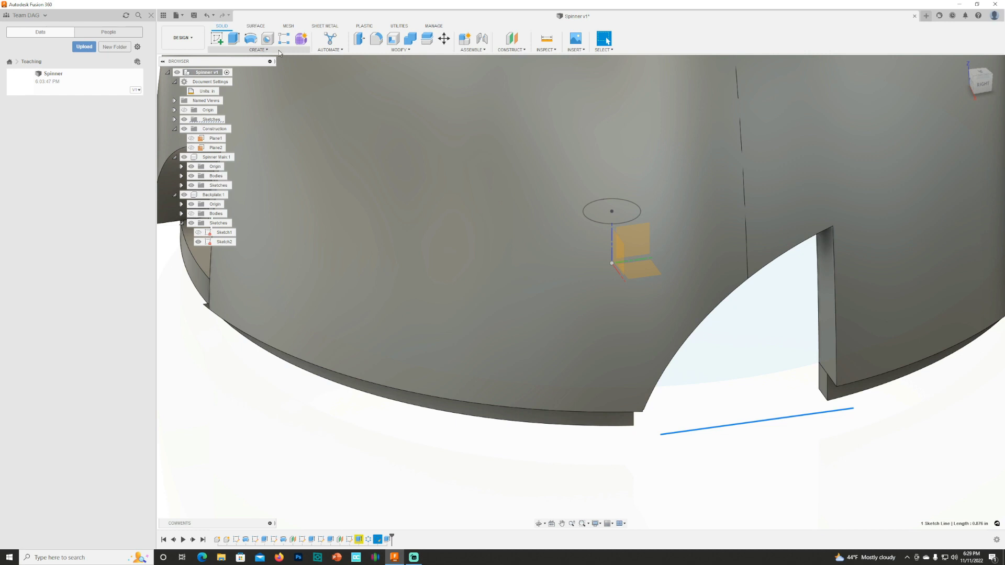
Try to circular-pattern the lip notch's two side faces around the spinner's vertical axis with a quantity of 4
left_click(279, 52)
mouse_move(242, 224)
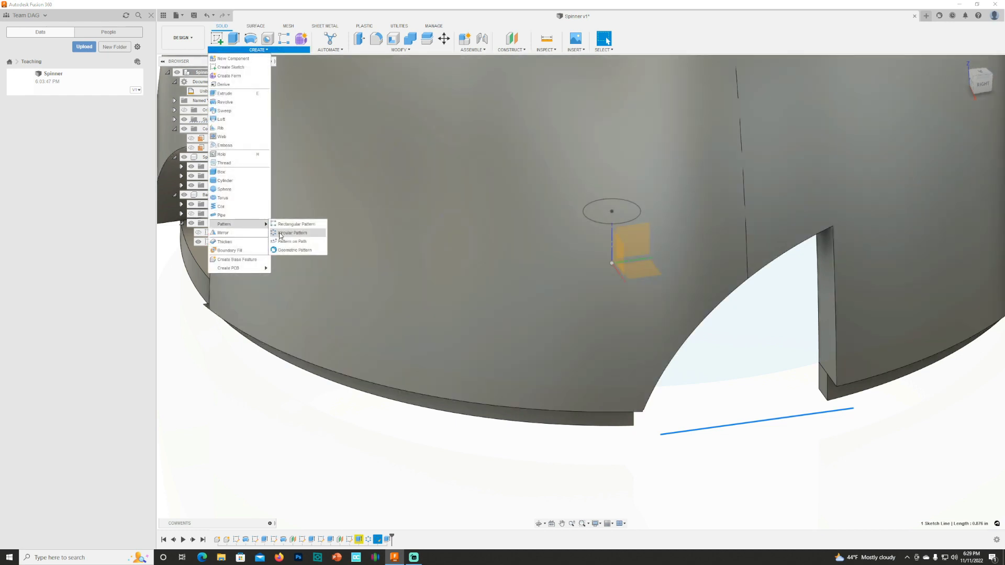
left_click(280, 234)
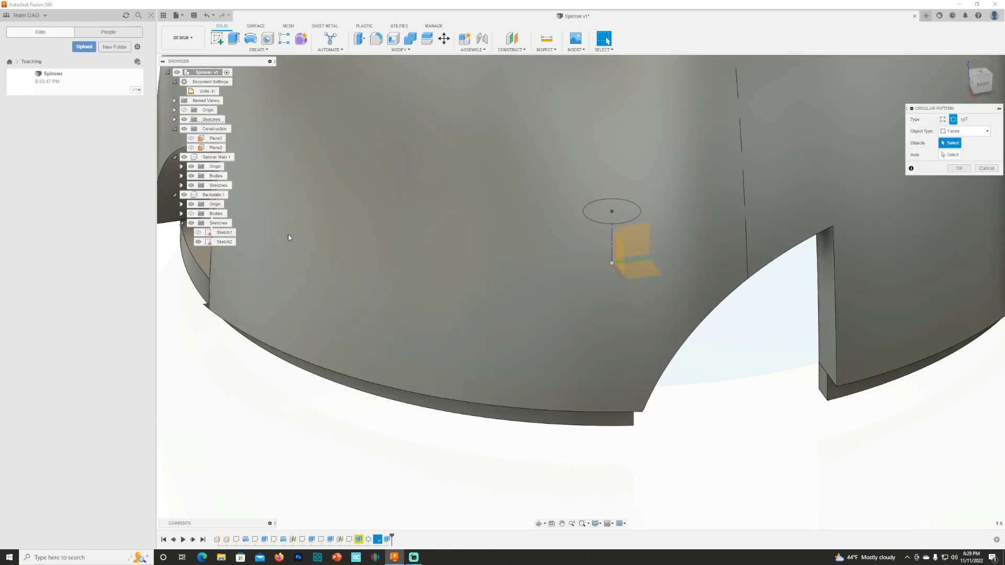
left_click(822, 385)
middle_click_drag(826, 398, 620, 377, "shift")
left_click(731, 360)
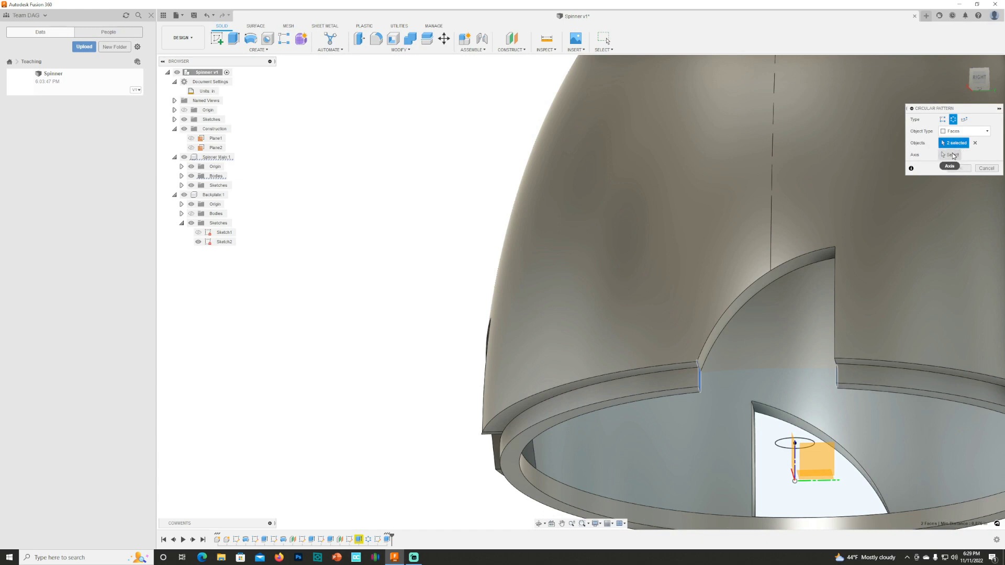
left_click(954, 156)
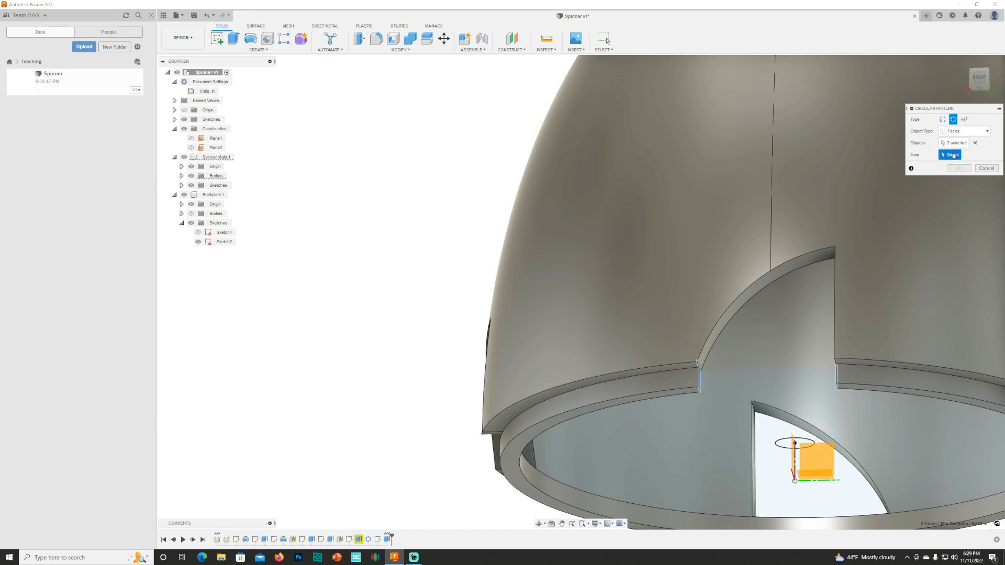
left_click(797, 467)
scroll(750, 379, "down", 2)
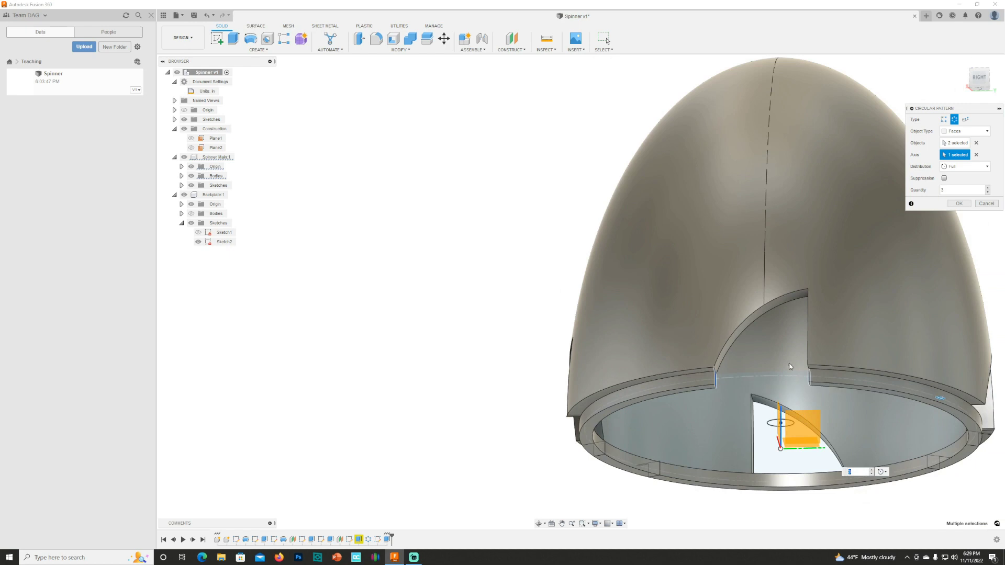
left_click(987, 189)
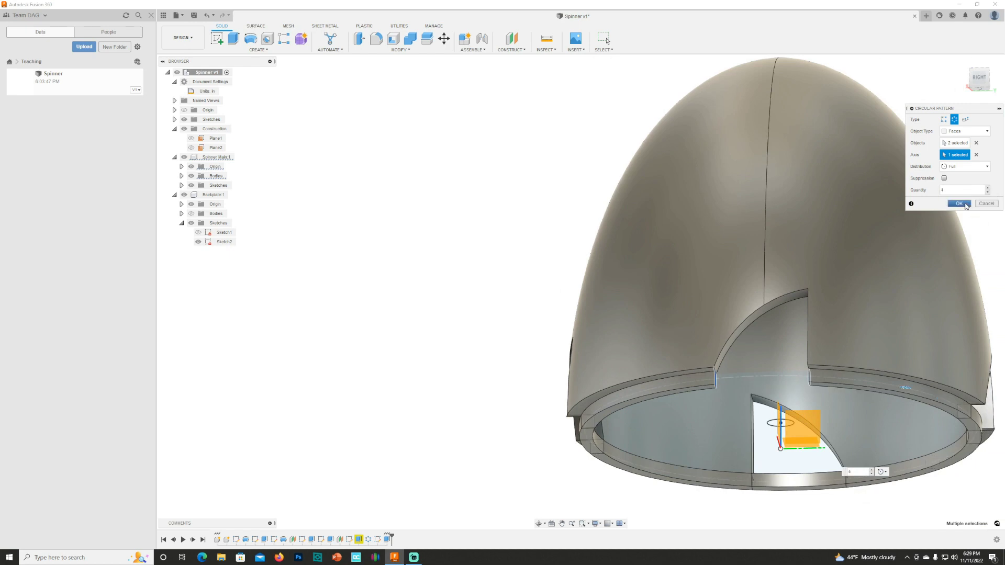
left_click(961, 203)
Reopen the lip-notch rectangle sketch to compare it with the cutout's base, and close it
mouse_move(813, 273)
middle_mouse_down("shift")
mouse_move(789, 313)
mouse_move(763, 314)
mouse_move(794, 320)
middle_mouse_up("shift")
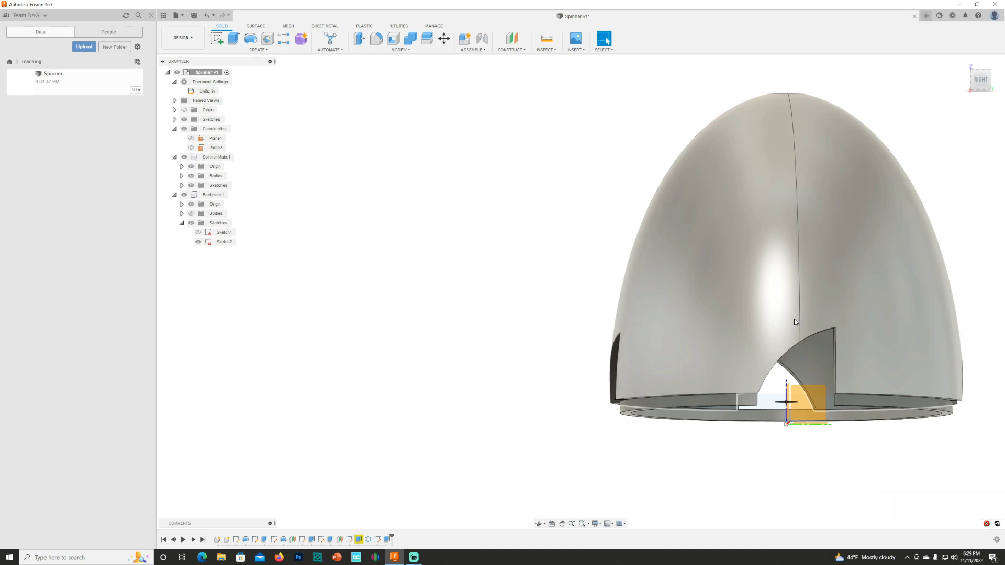
double_click(795, 321)
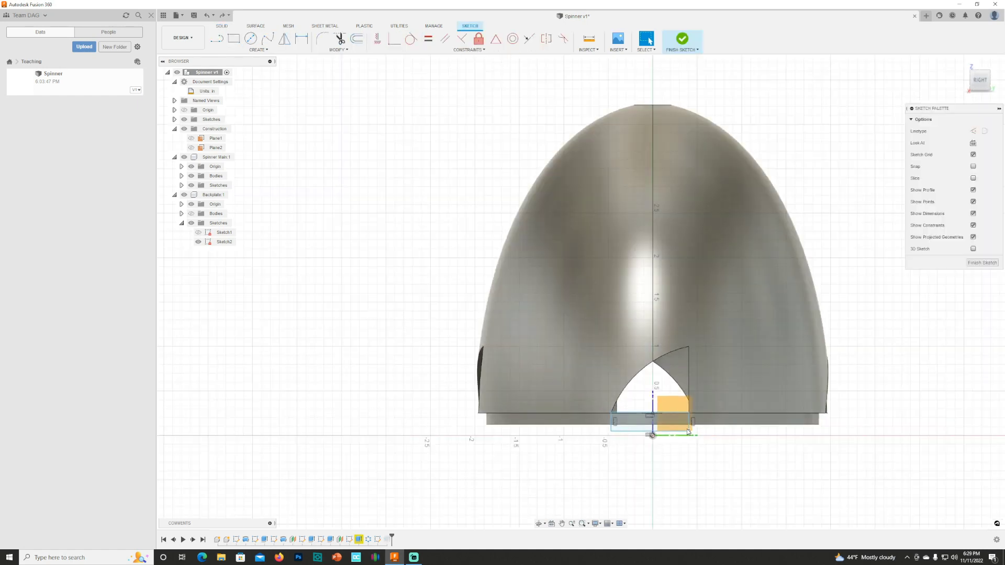
scroll(689, 432, "up", 1)
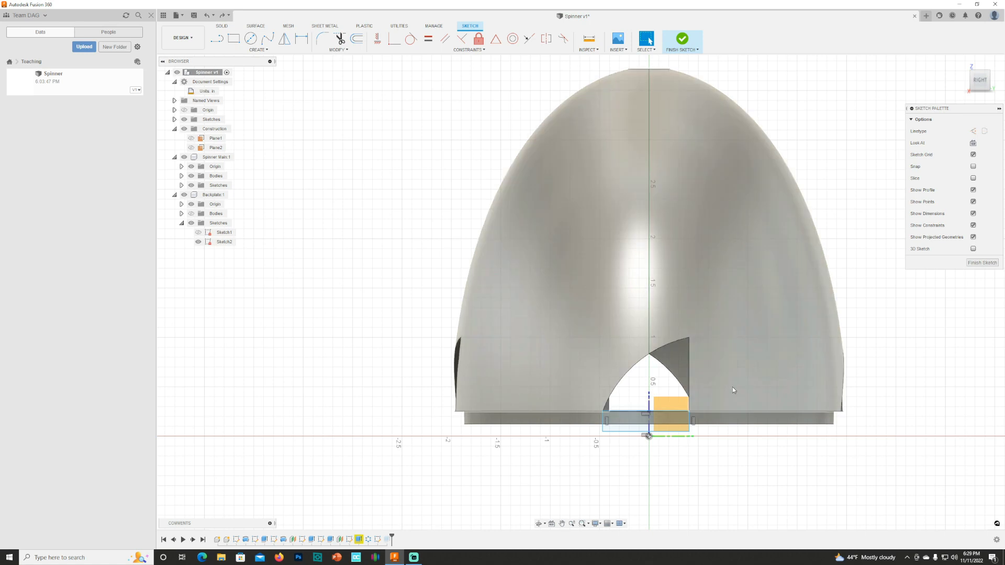
left_click(982, 263)
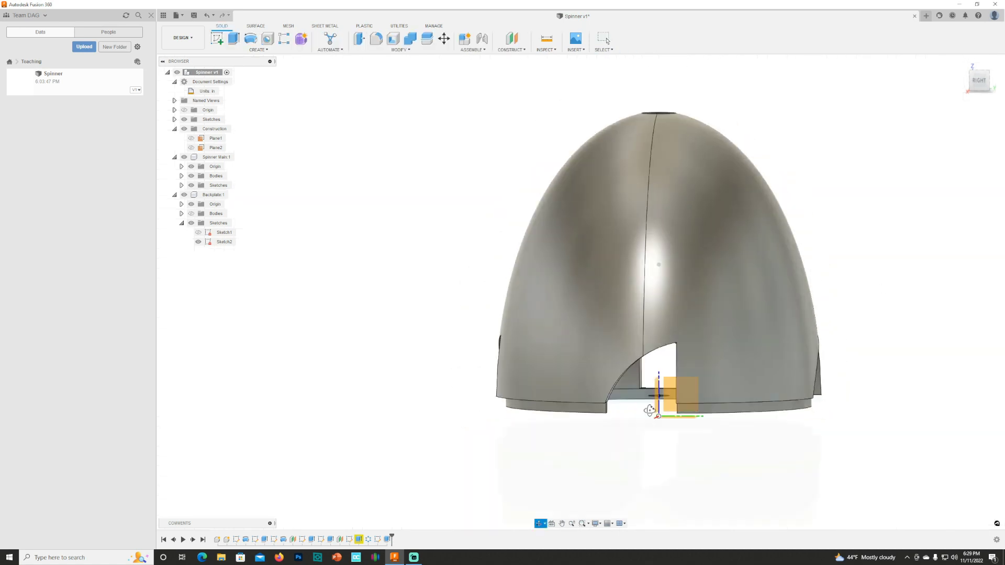
Set up a circular pattern of faces using the cutout's curved and straight side faces plus both lip notch side faces
scroll(571, 379, "up", 5)
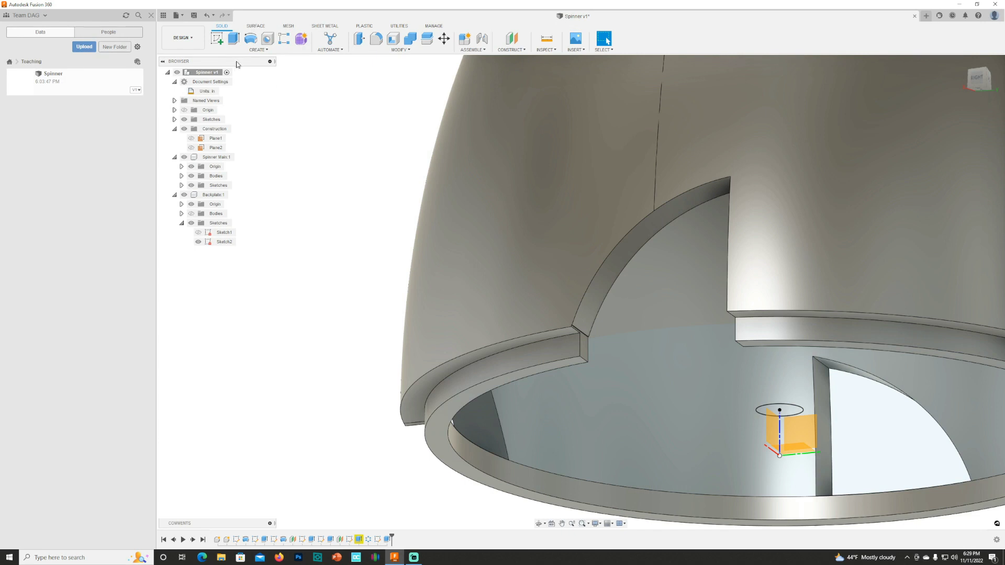
left_click(257, 49)
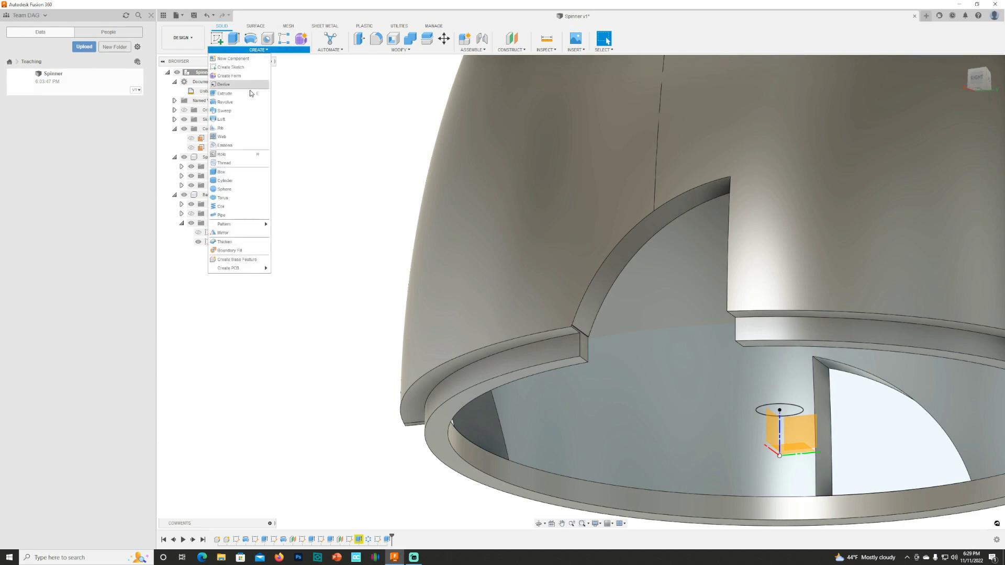
mouse_move(236, 224)
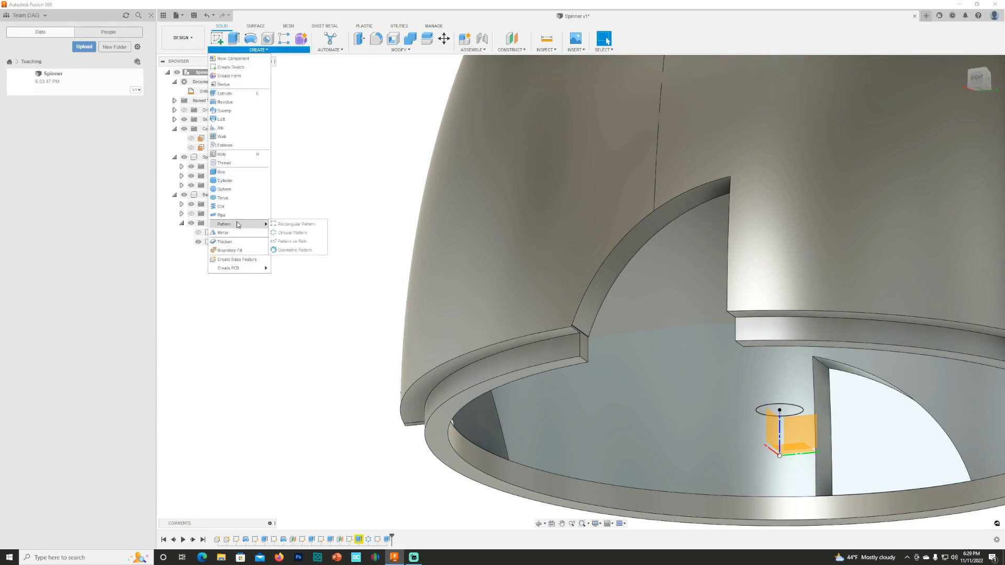
left_click(291, 235)
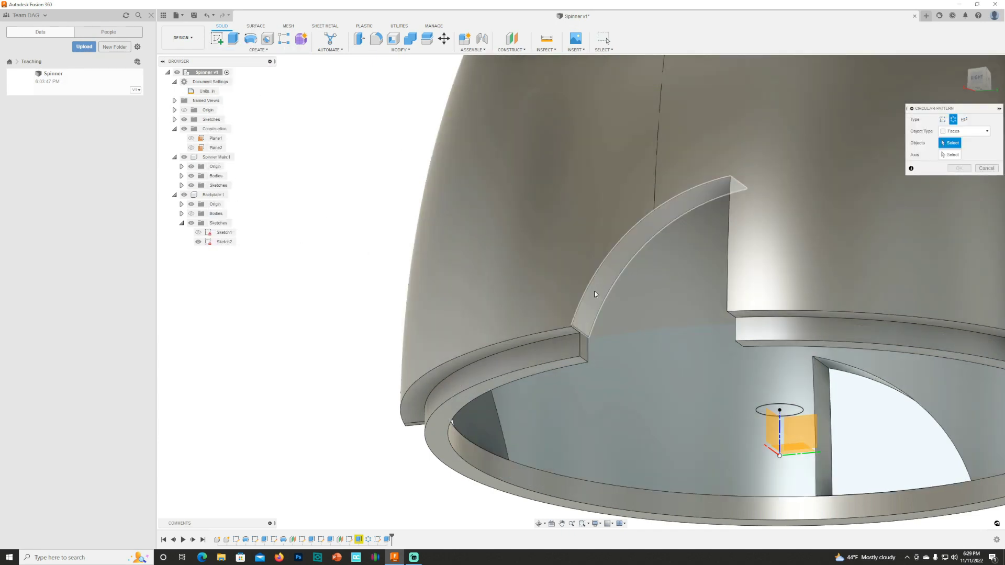
left_click(594, 291)
scroll(581, 340, "up", 2)
left_click(582, 347)
middle_click_drag(582, 347, 744, 285, "shift")
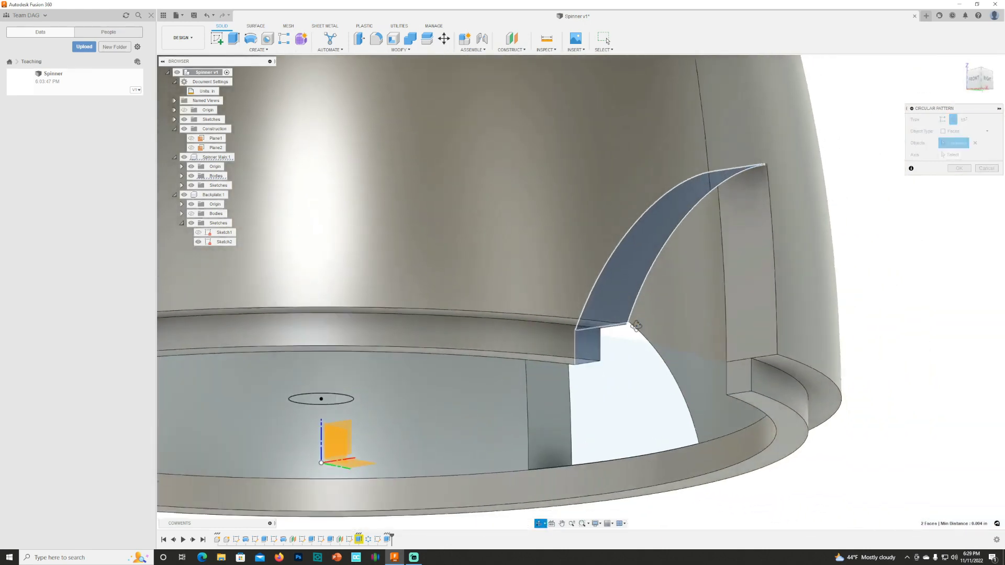
left_click(739, 355)
left_click(738, 381)
middle_click_drag(739, 381, 935, 218, "shift")
Pattern the four selected faces around the spinner's vertical axis with full distribution and a quantity of 4
left_click(950, 155)
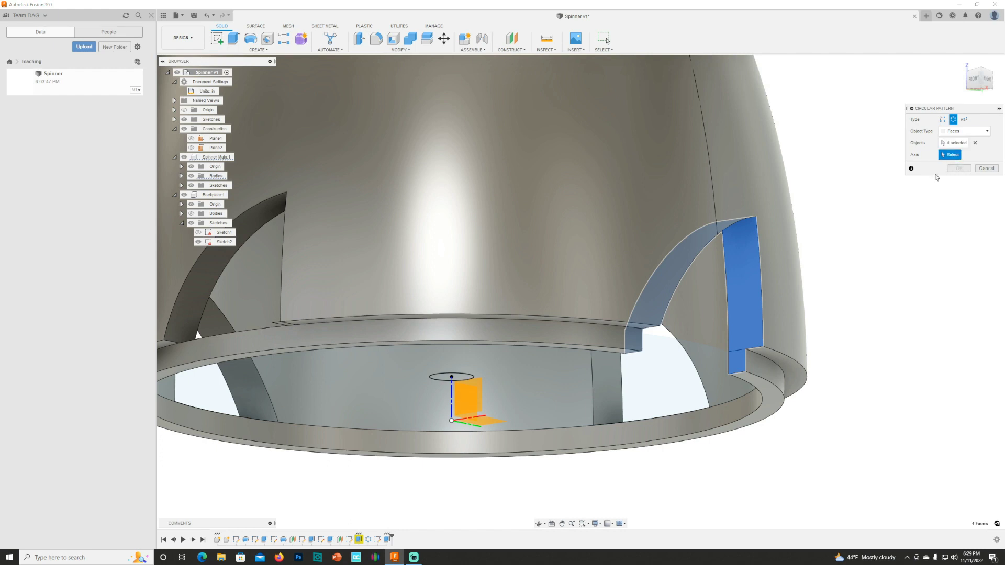
left_click(452, 401)
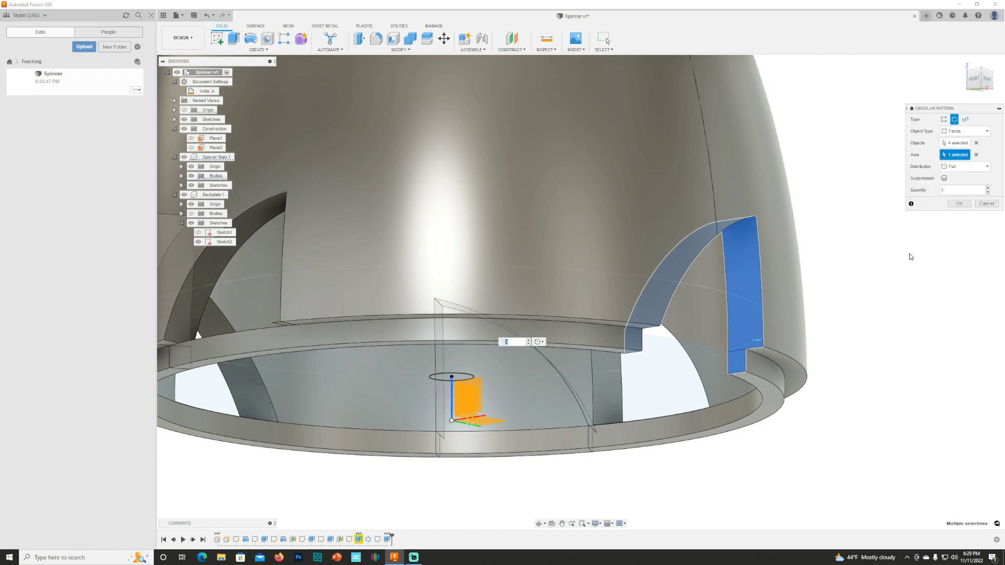
left_click(989, 188)
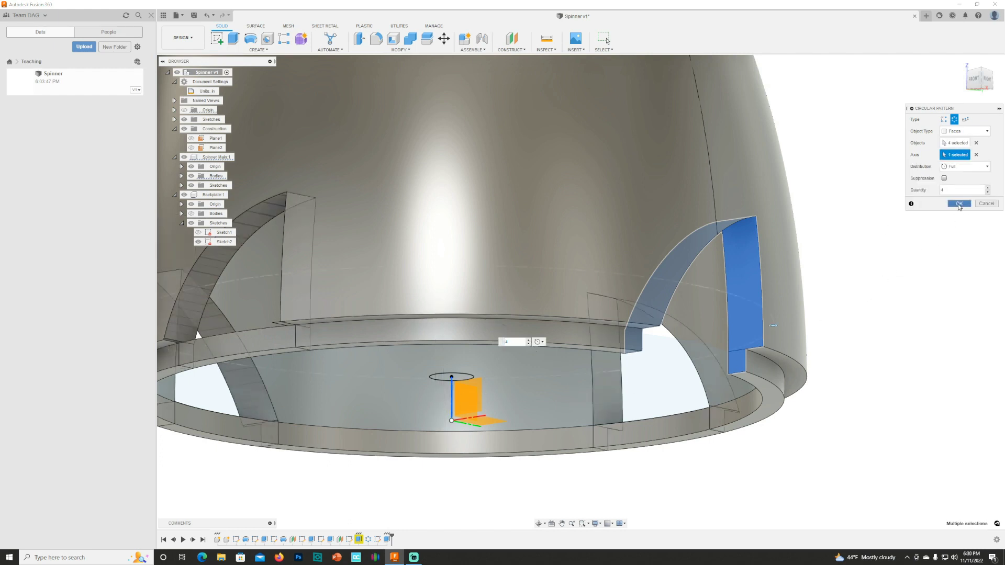
key("Return")
middle_click_drag(910, 251, 851, 338, "shift")
scroll(850, 339, "up", 3)
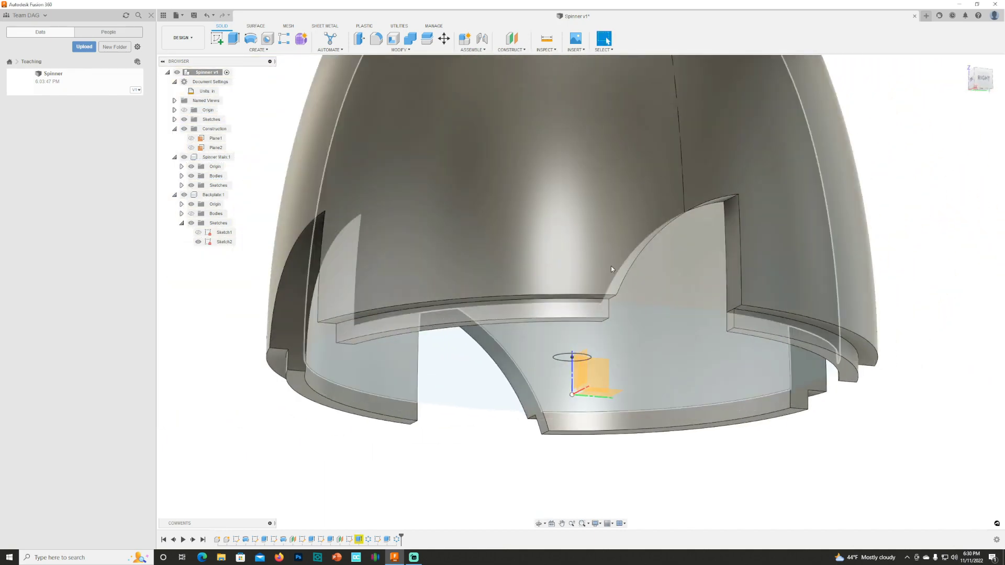